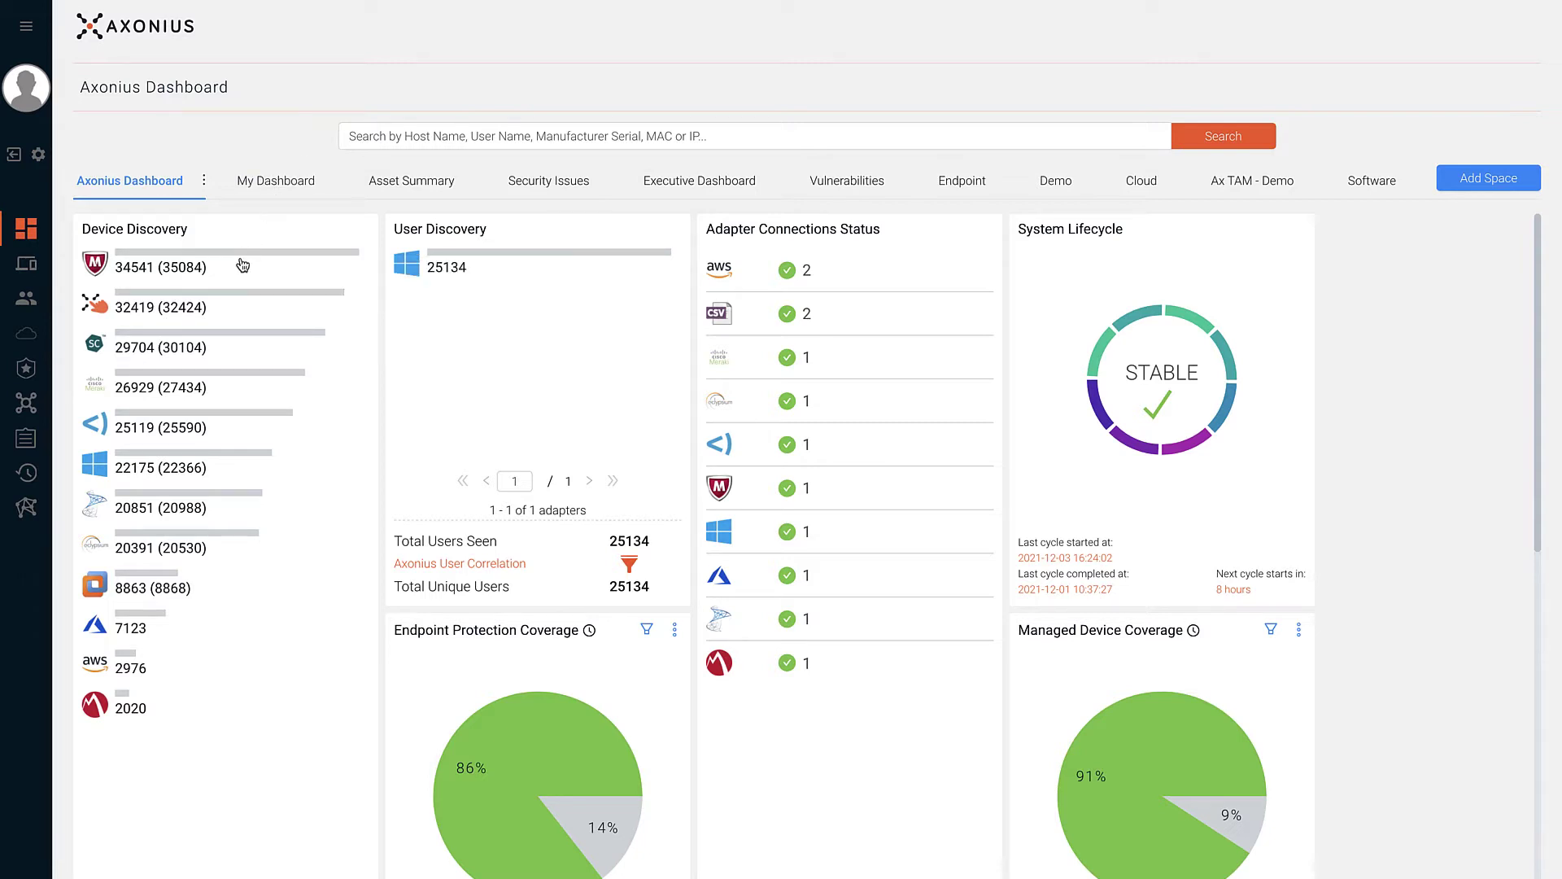
Step: Switch to the empty My Dashboard space, opening Add Space without creating a new space
{"action": "mouse_move", "coordinate": [238, 300]}
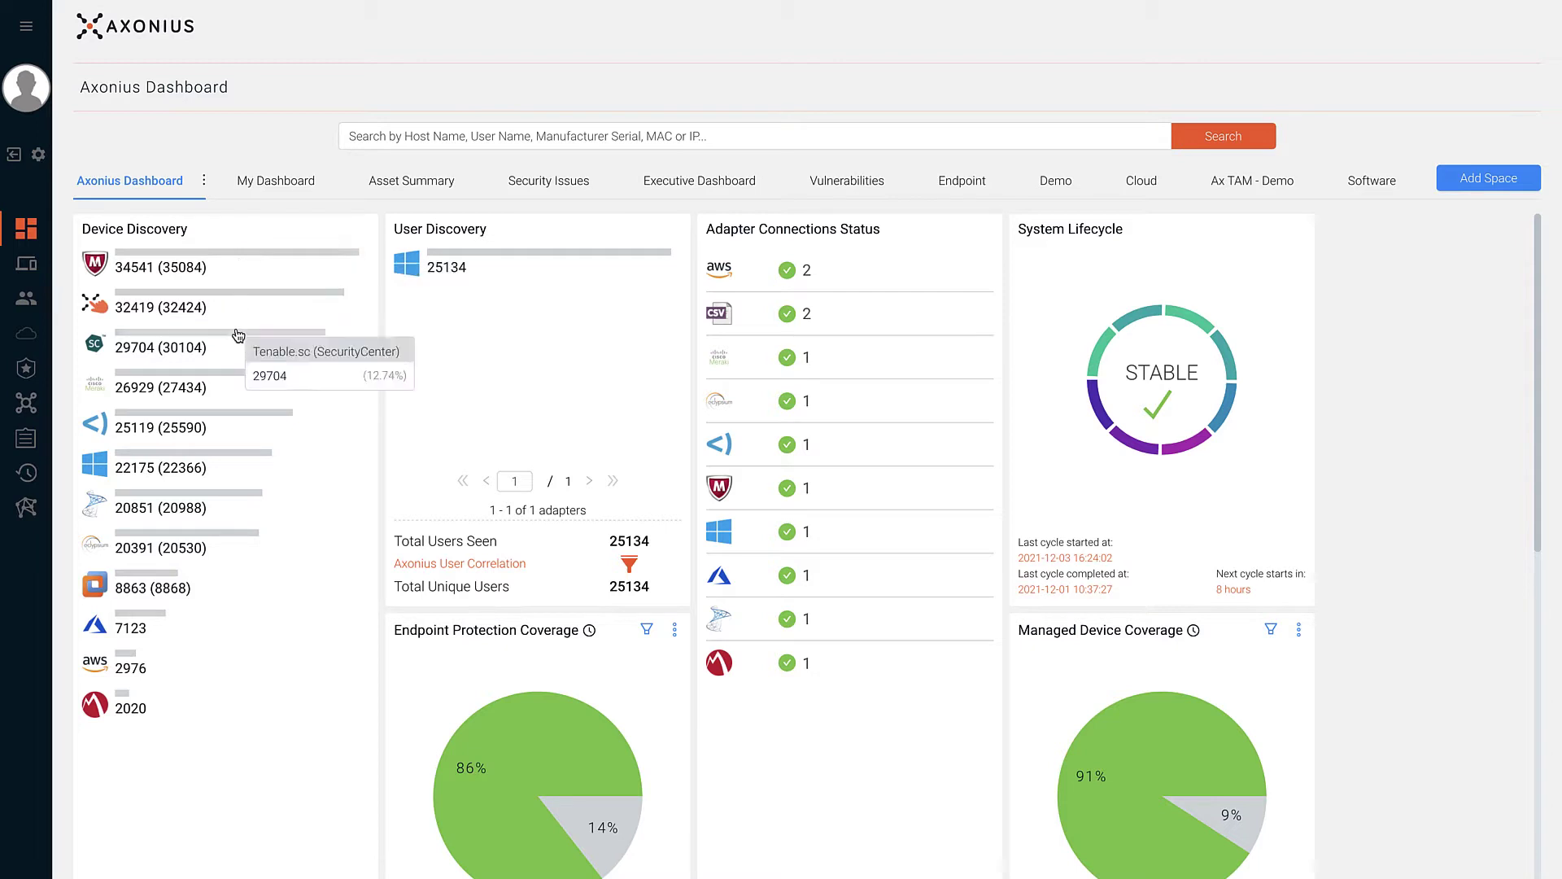
{"action": "mouse_move", "coordinate": [224, 420]}
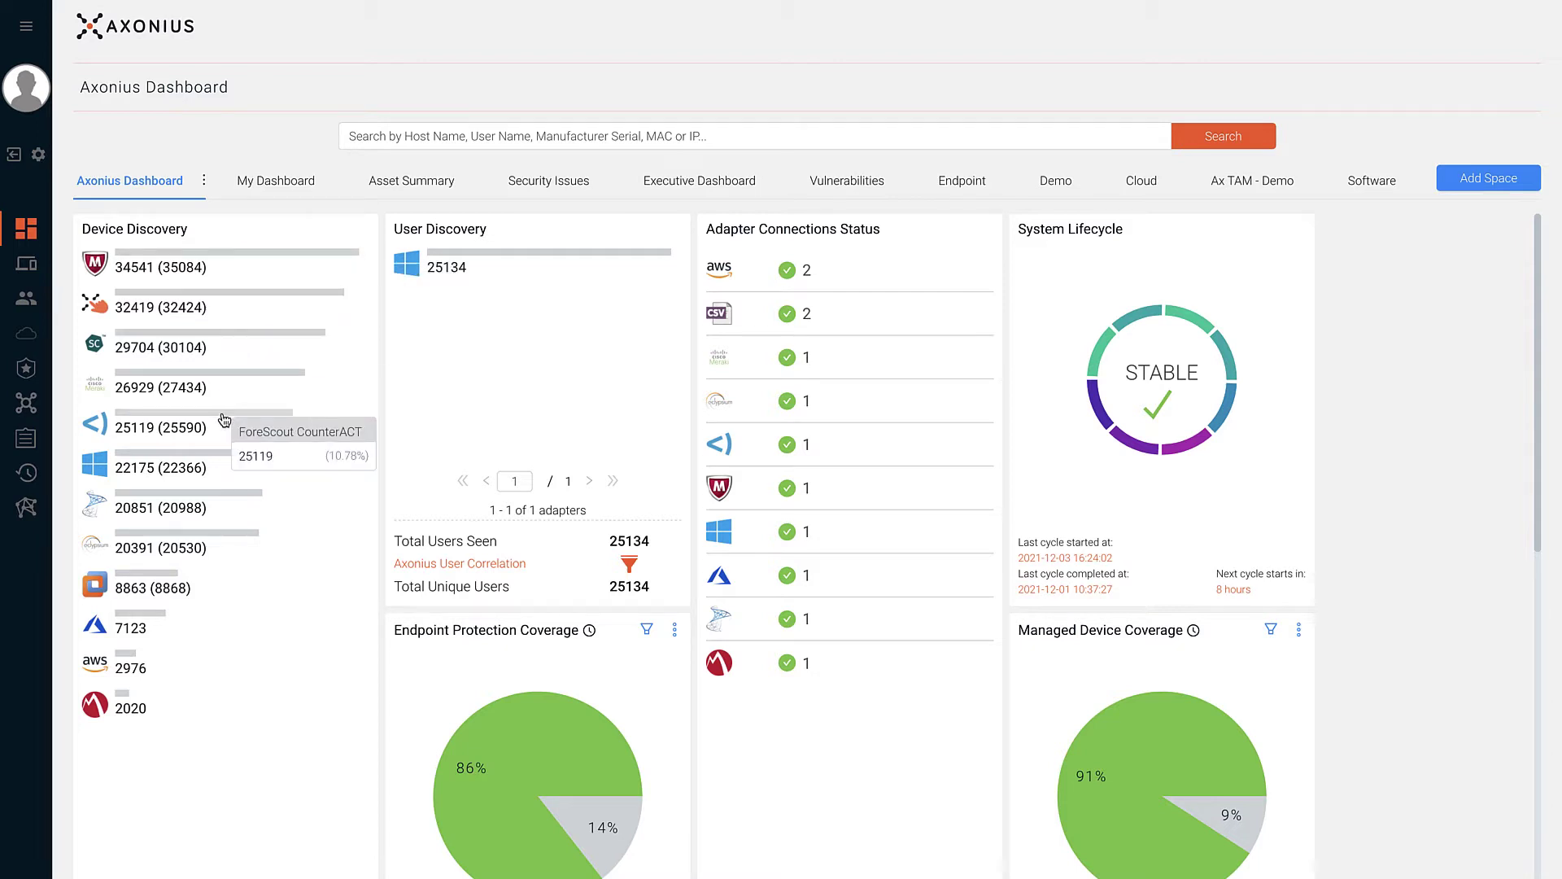
{"action": "mouse_move", "coordinate": [210, 541]}
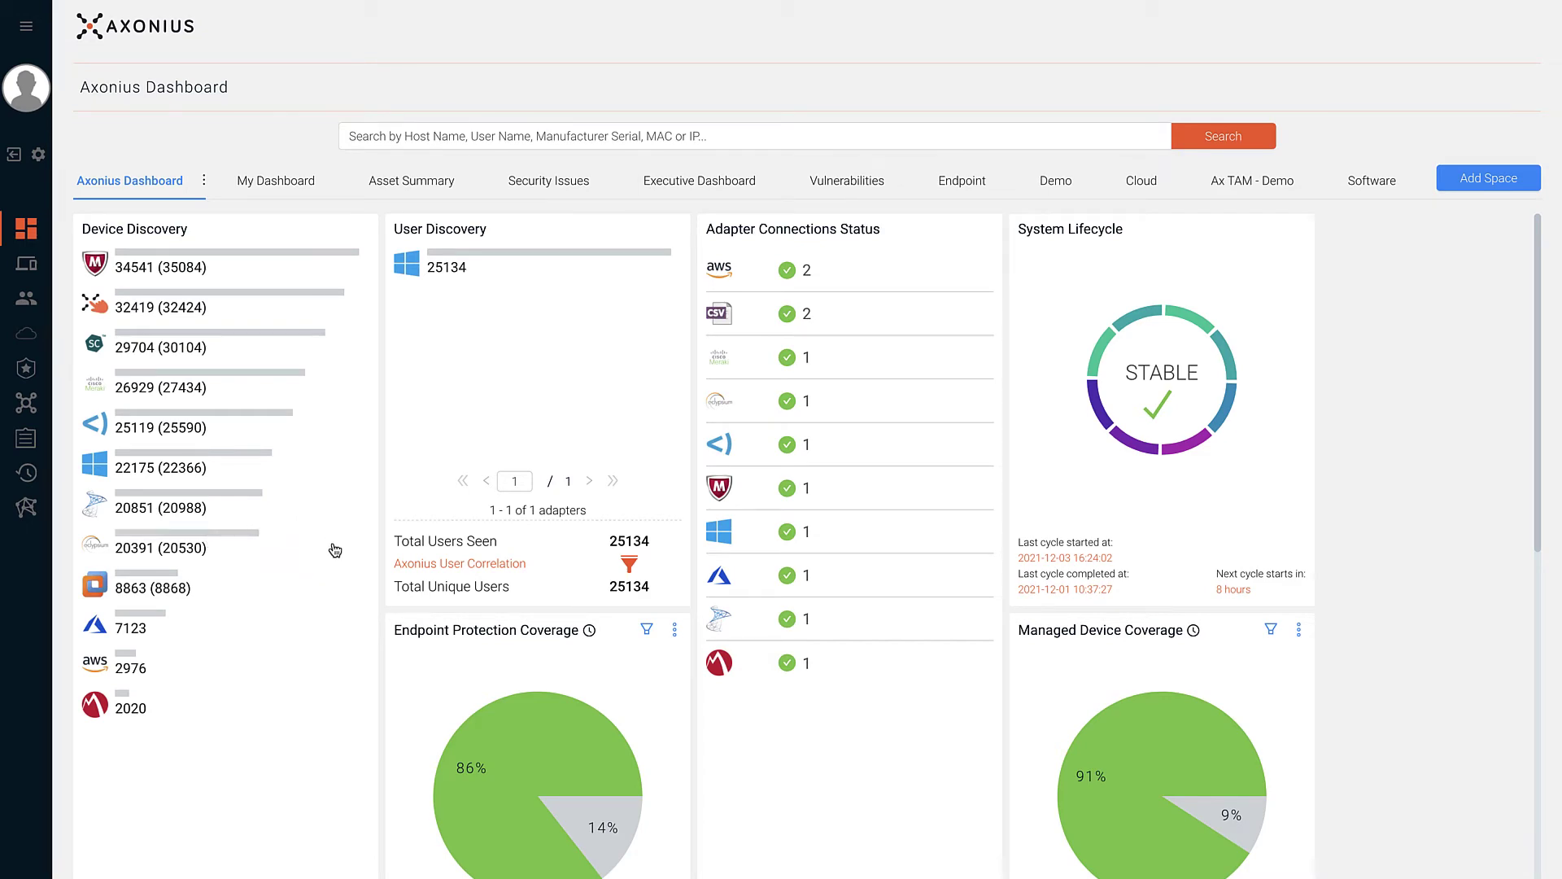
{"action": "scroll", "coordinate": [340, 585], "scroll_direction": "down", "scroll_amount": 1}
{"action": "scroll", "coordinate": [340, 584], "scroll_direction": "down", "scroll_amount": 7}
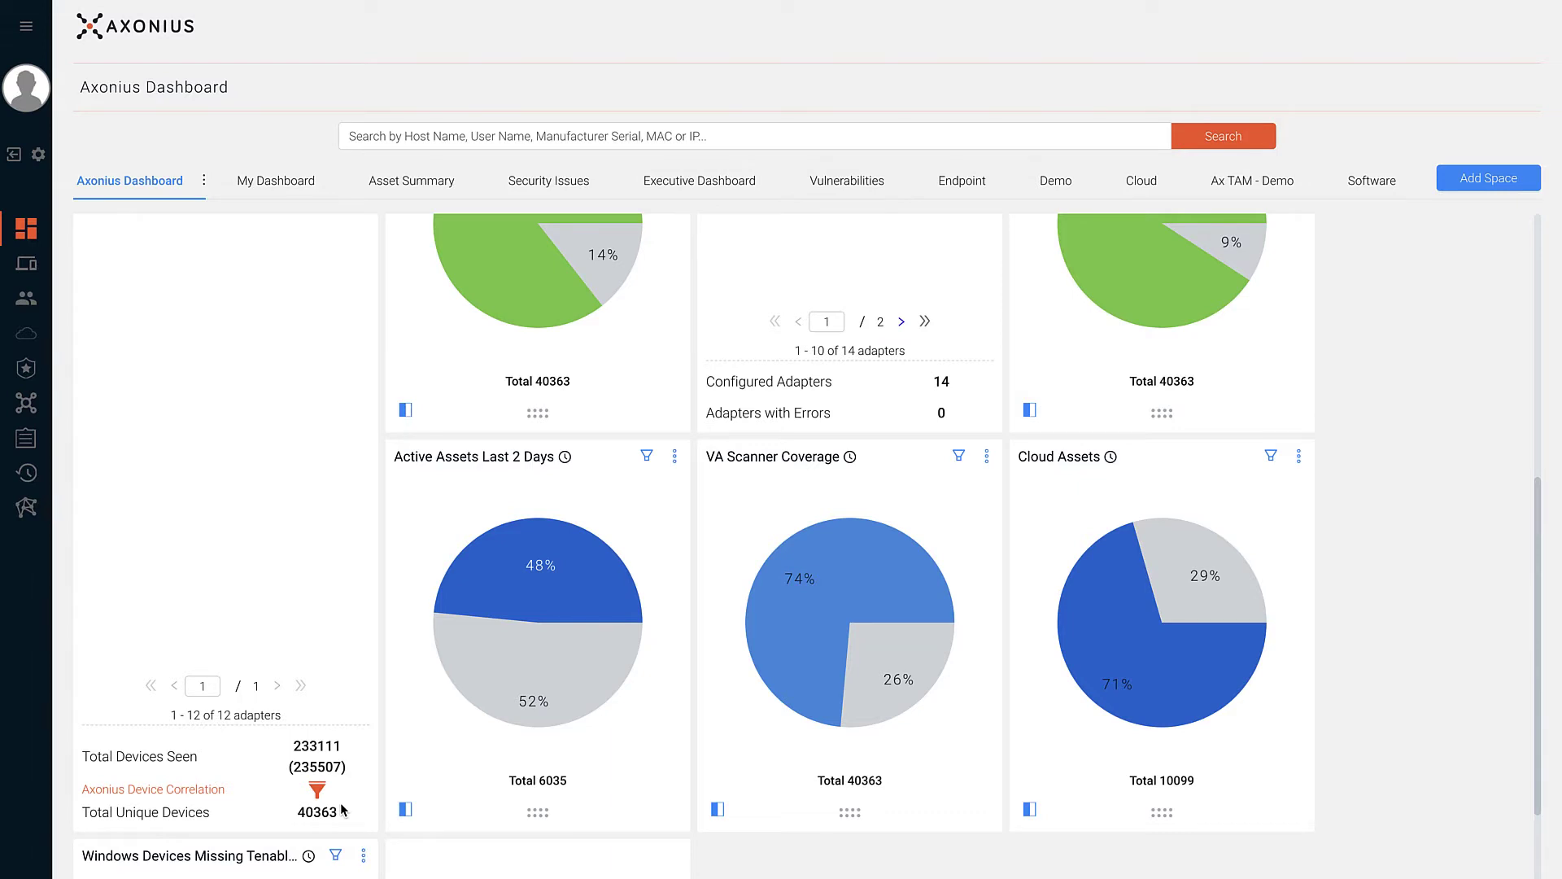
{"action": "scroll", "coordinate": [342, 812], "scroll_direction": "up", "scroll_amount": 7}
{"action": "mouse_move", "coordinate": [784, 276]}
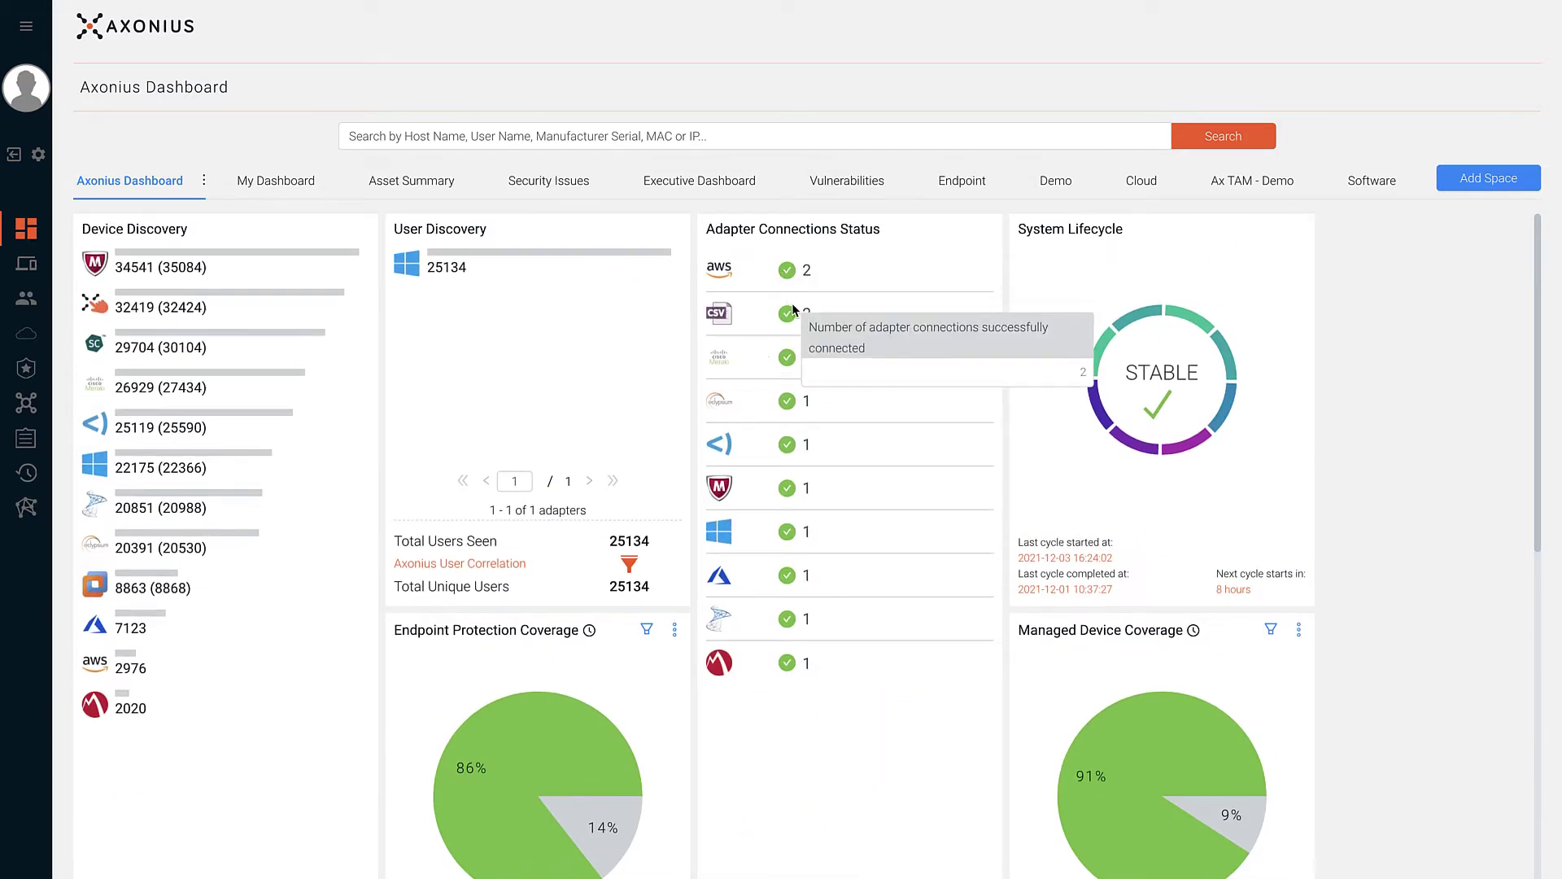
{"action": "mouse_move", "coordinate": [787, 396]}
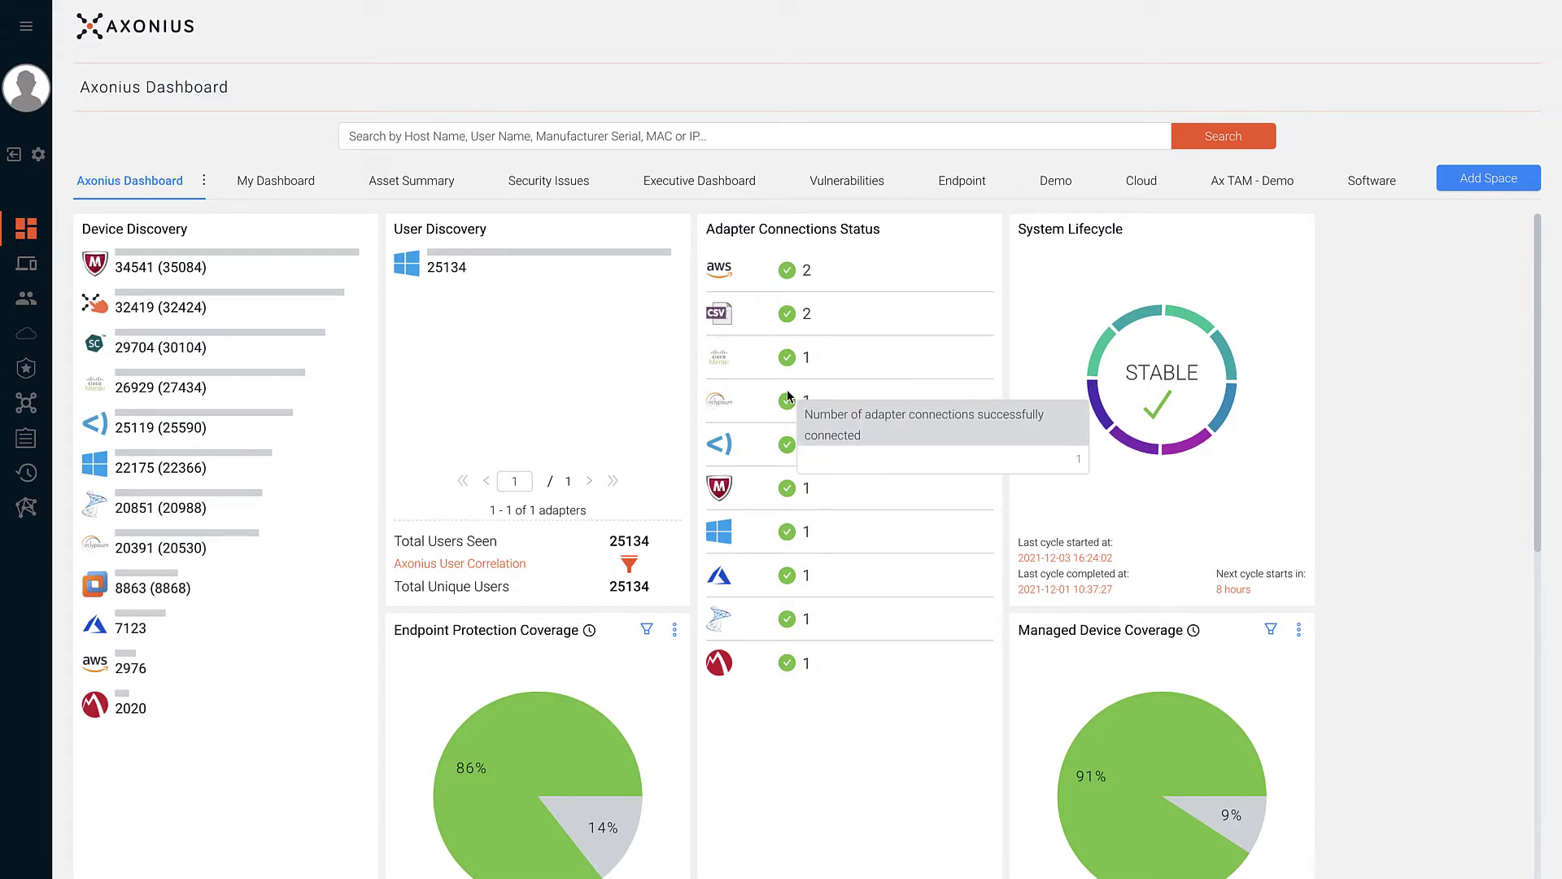
{"action": "left_click", "coordinate": [310, 192]}
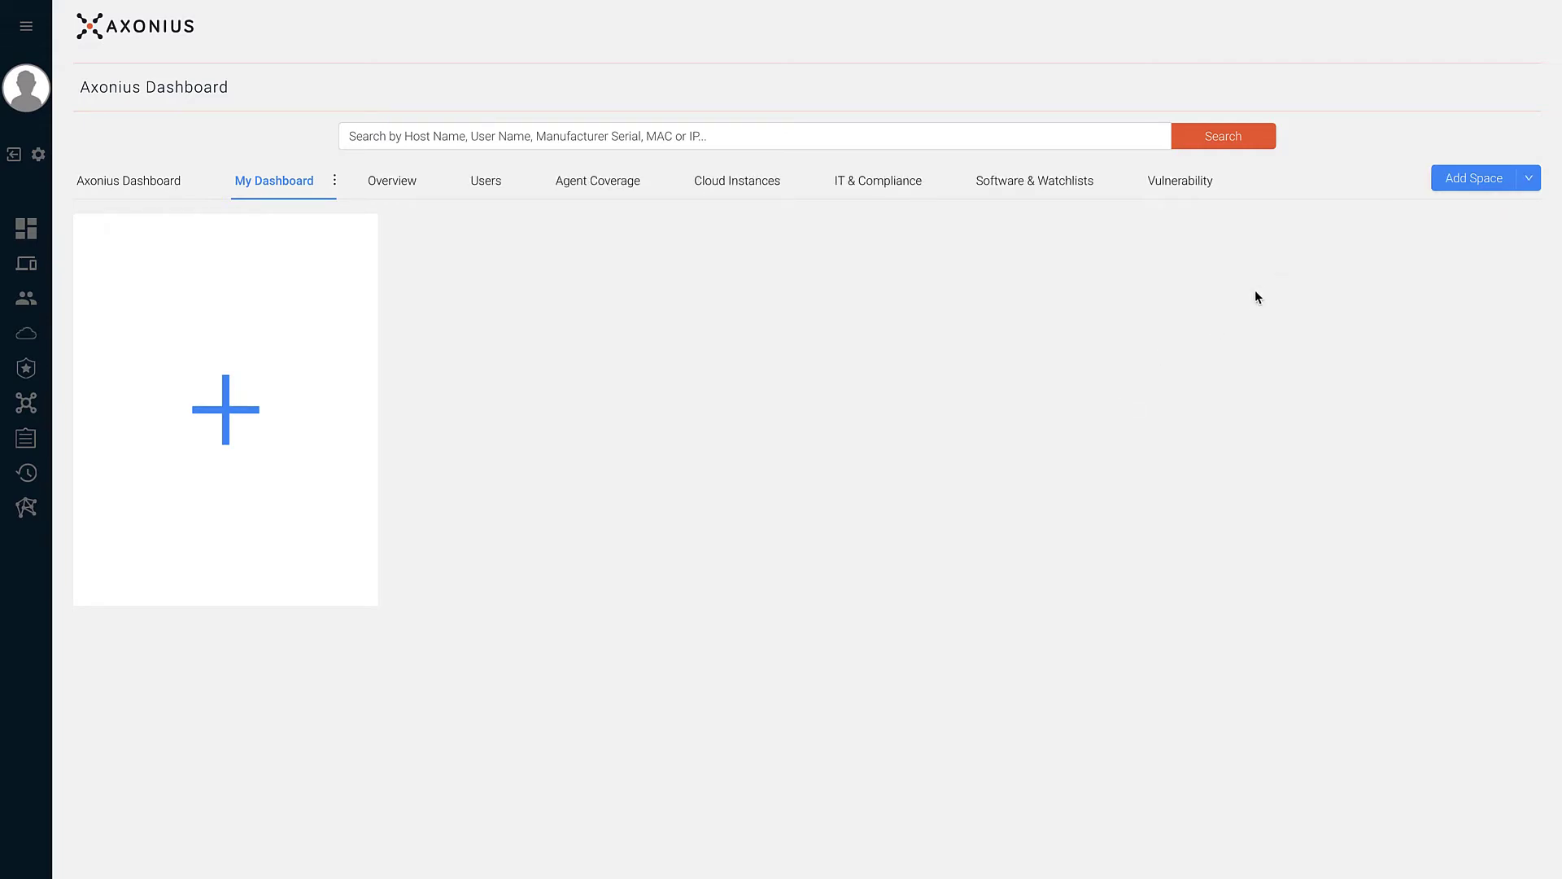
{"action": "left_click", "coordinate": [1454, 186]}
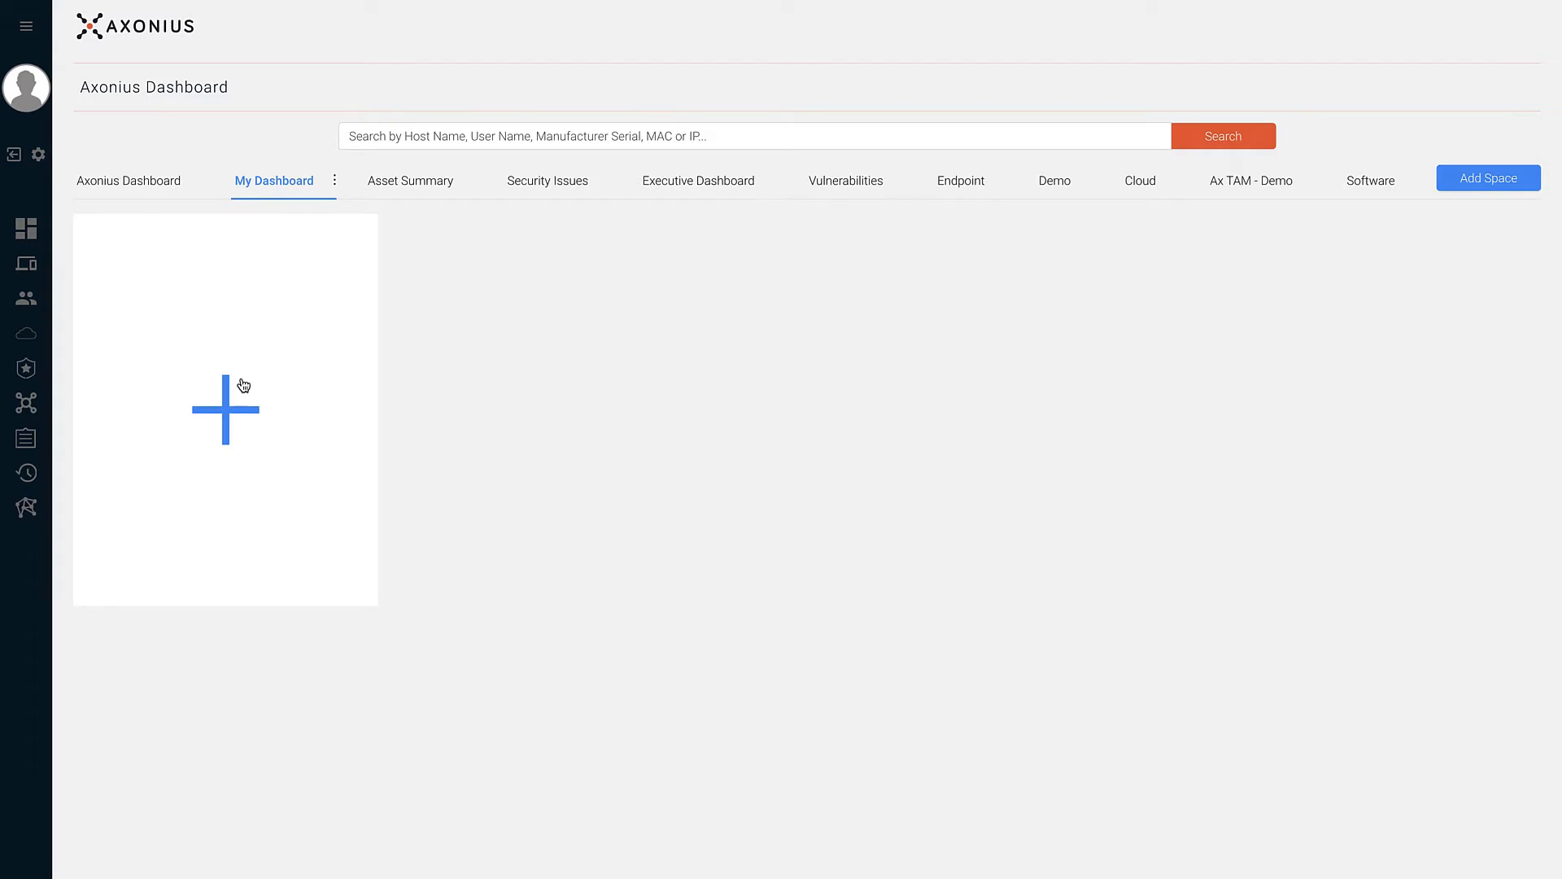
Step: Start a new chart titled 'Asset Details' using the Query Intersection metric
{"action": "left_click", "coordinate": [243, 384]}
{"action": "type", "text": "Ass"}
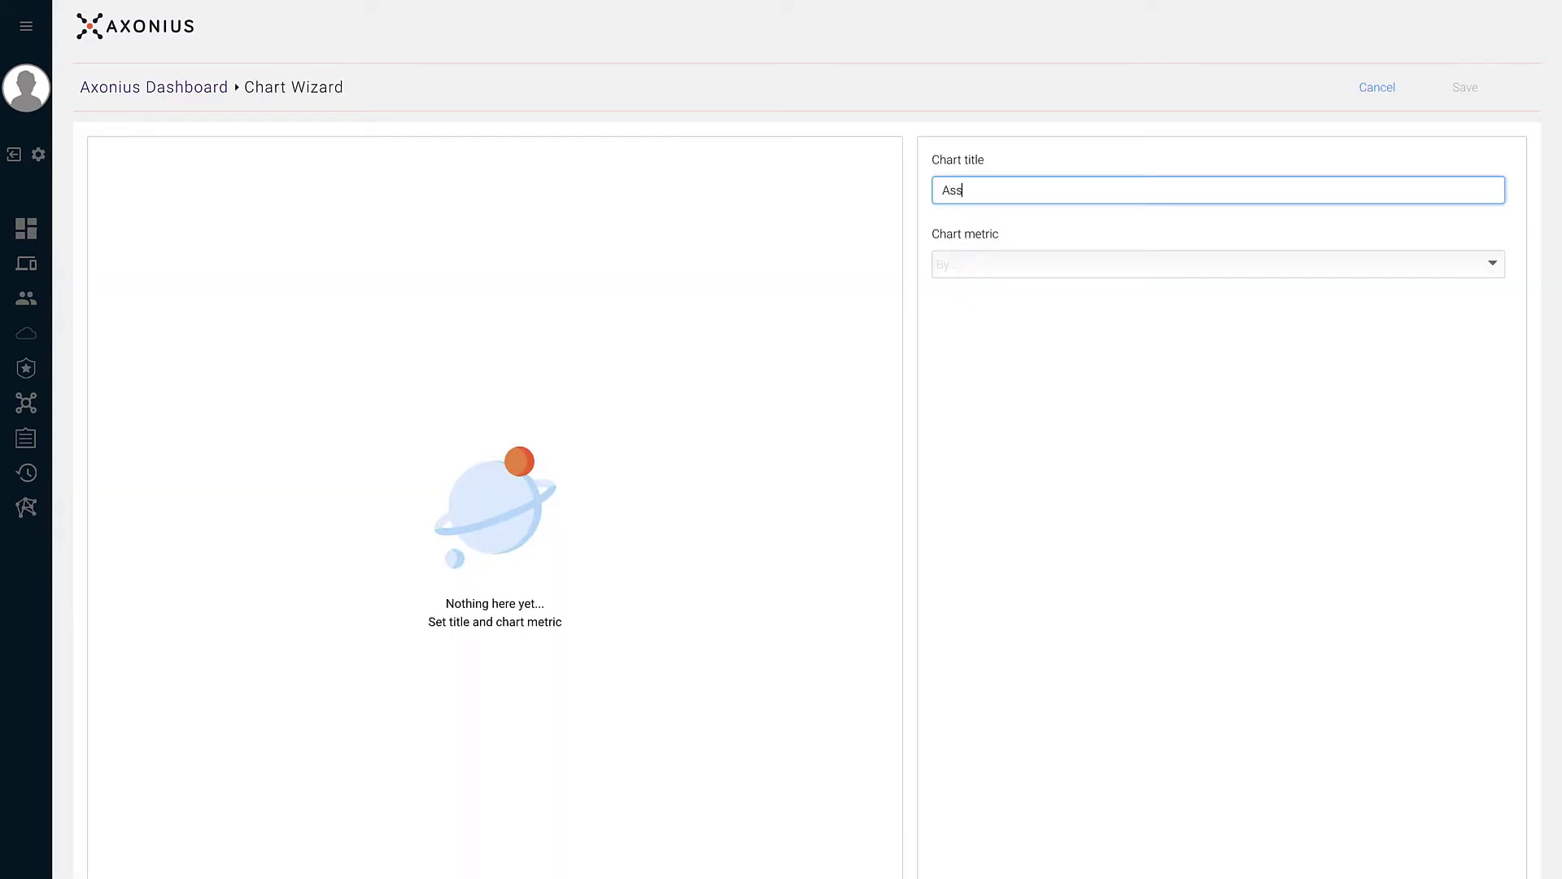
{"action": "type", "text": "et Details"}
{"action": "left_click", "coordinate": [961, 256]}
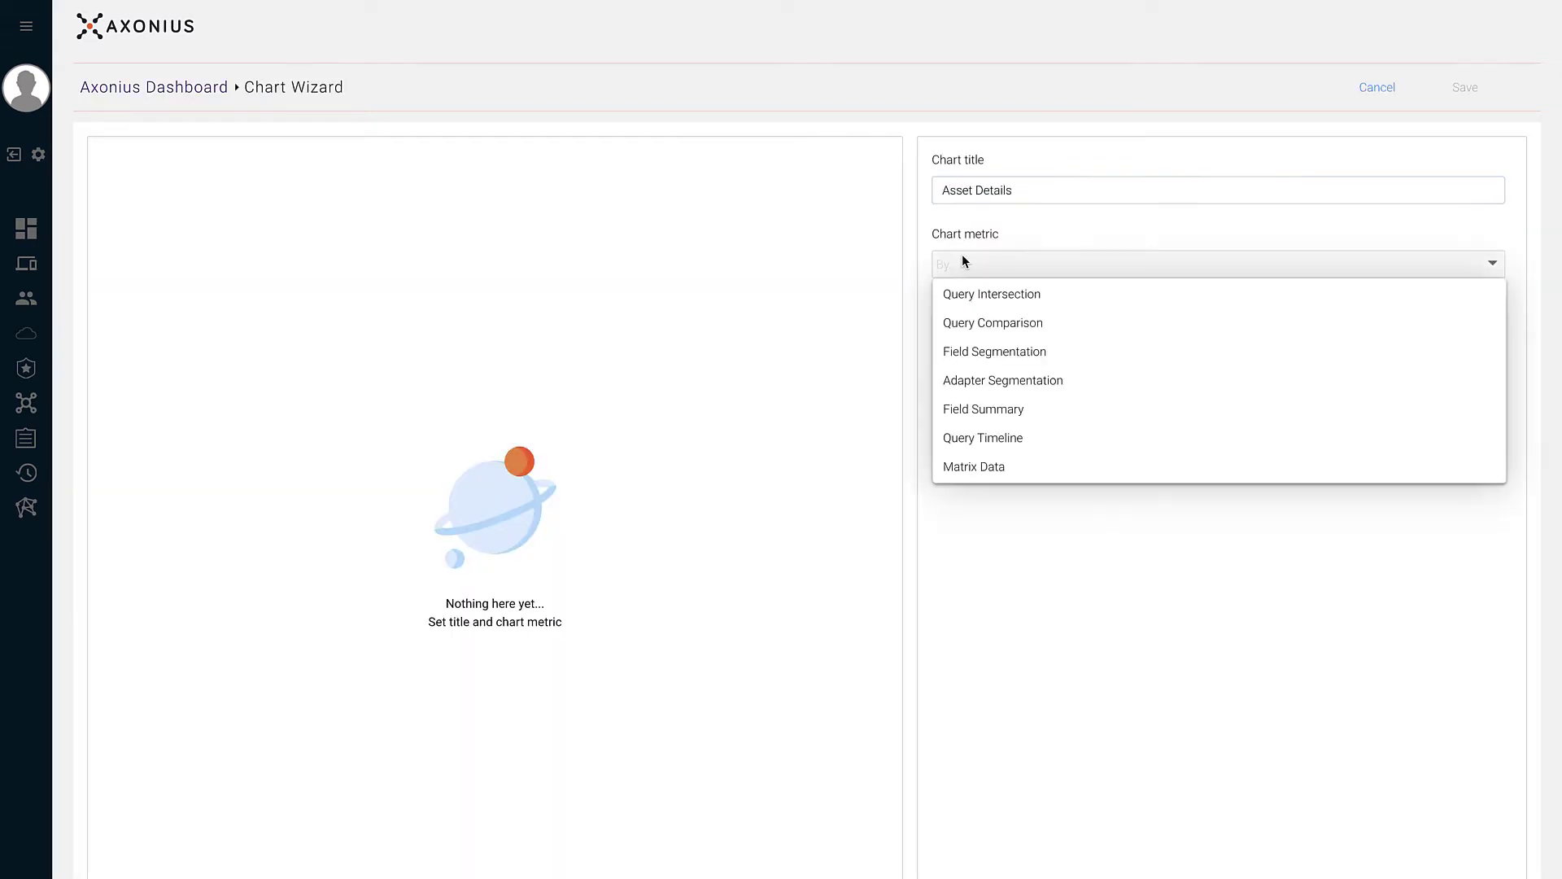
{"action": "left_click", "coordinate": [968, 297]}
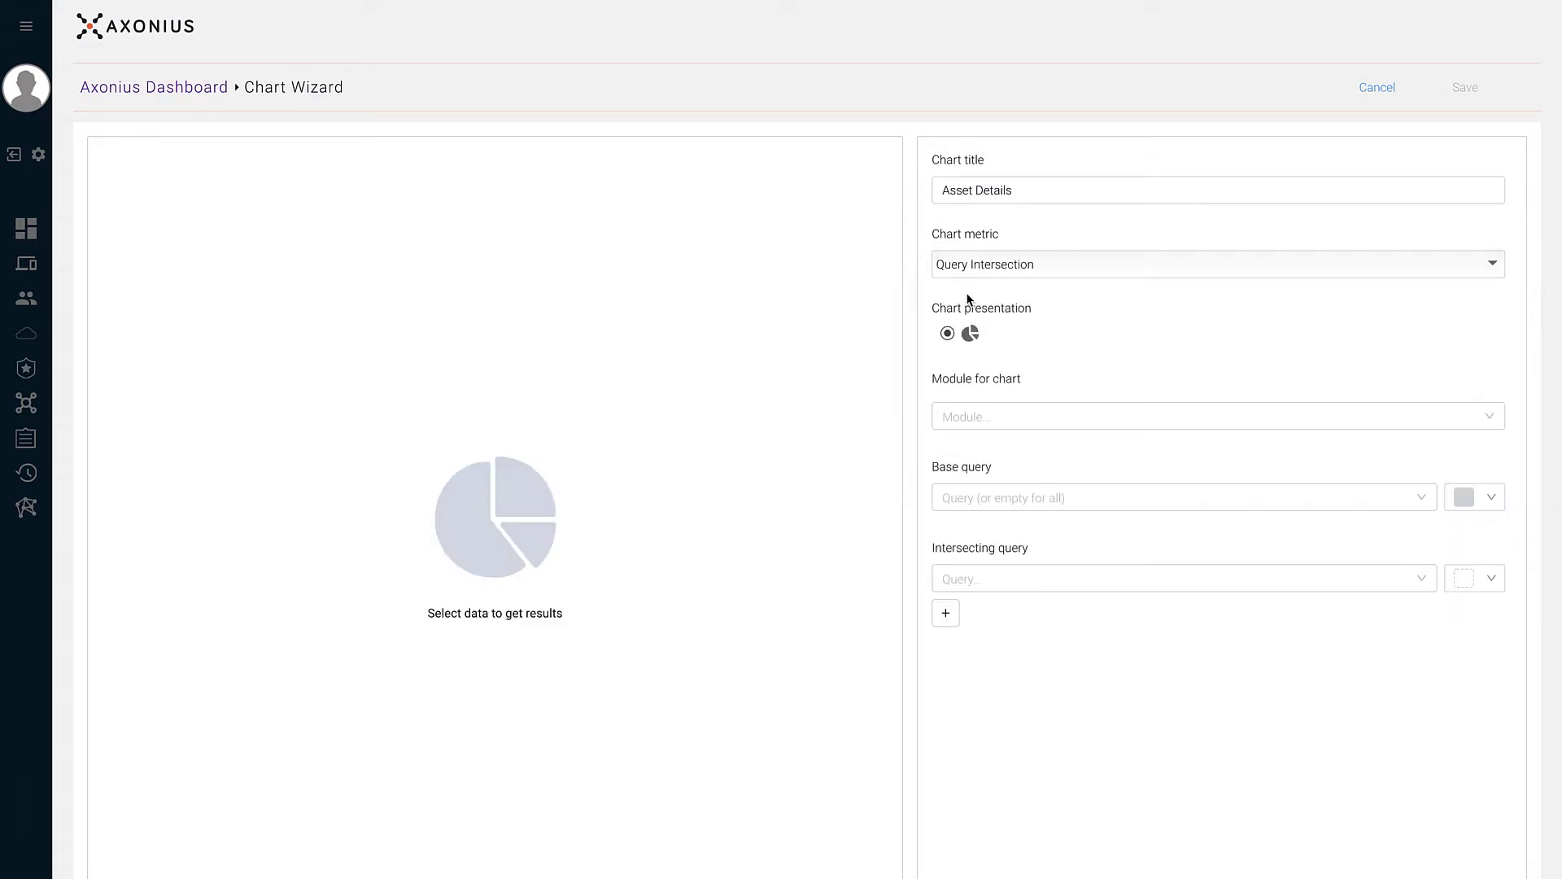
{"action": "left_click", "coordinate": [981, 274]}
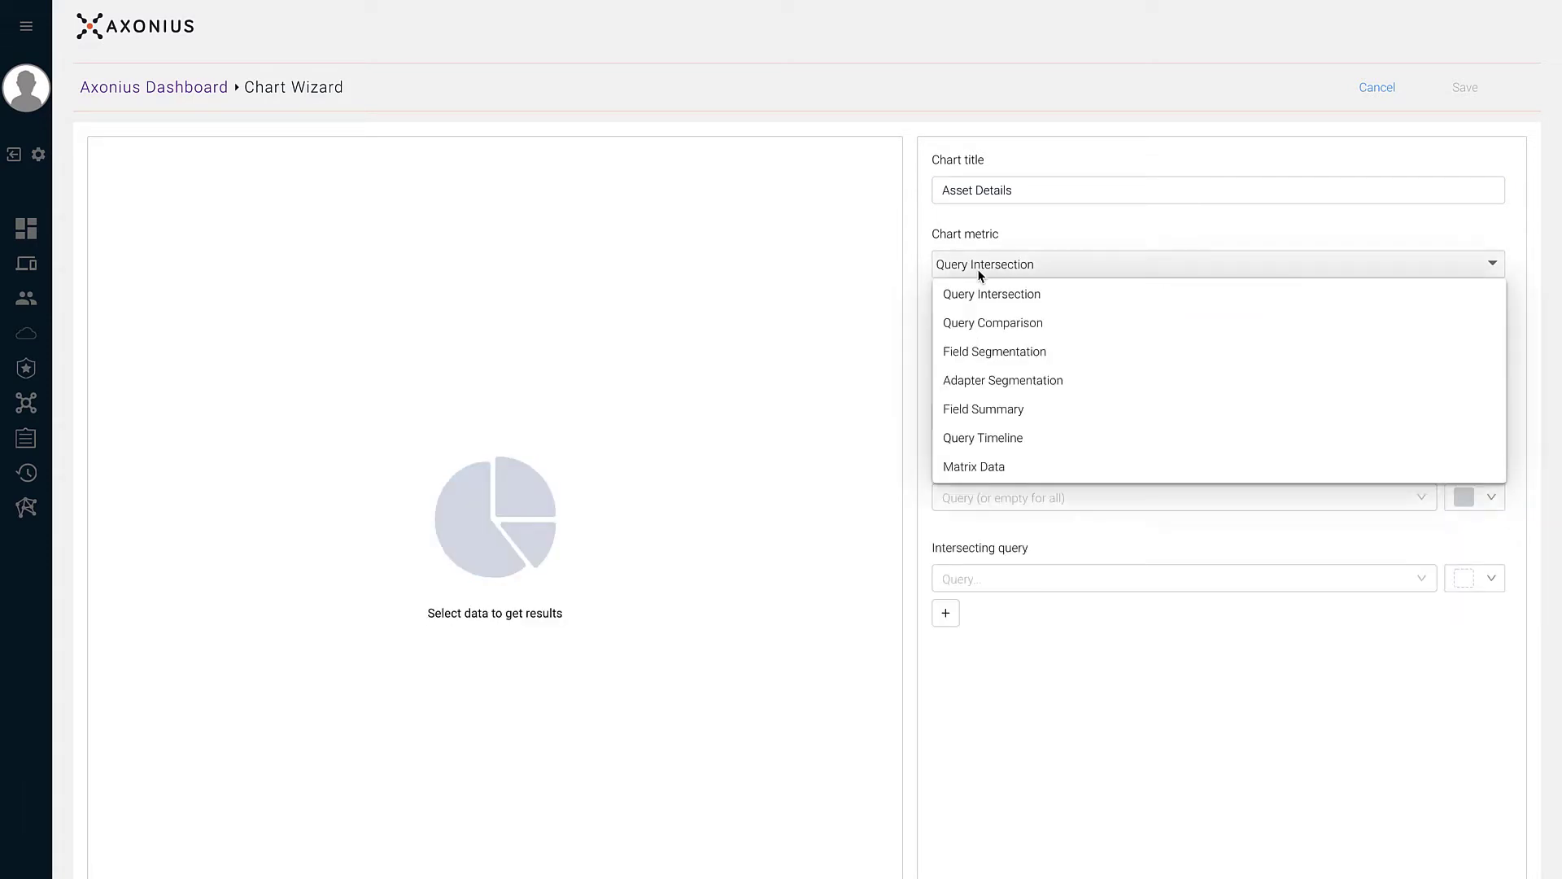
{"action": "left_click", "coordinate": [980, 275]}
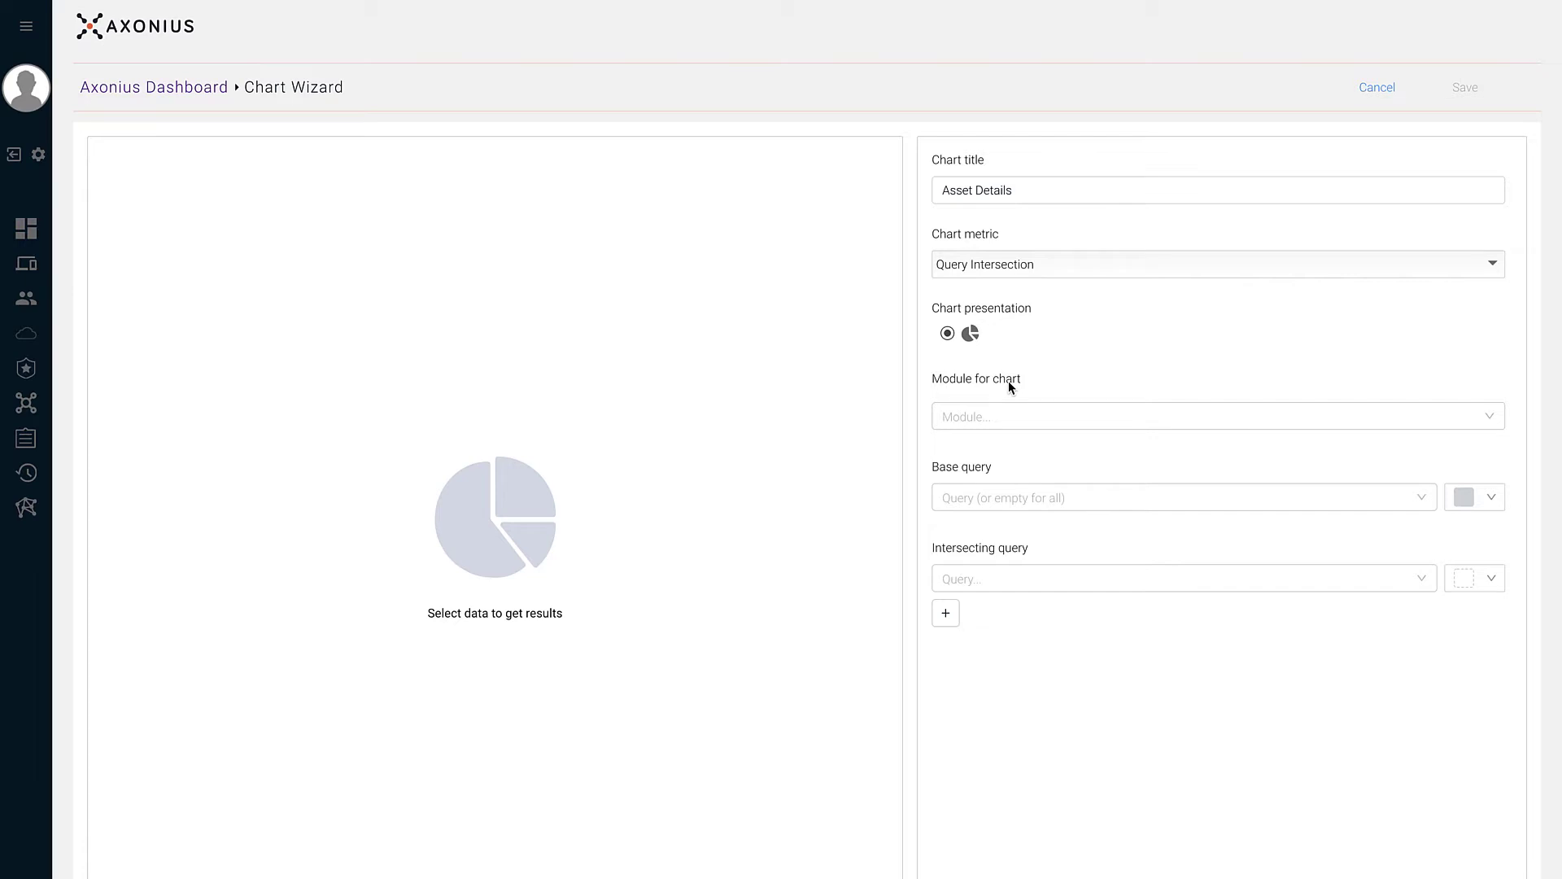
Step: Base the chart on the Devices module and search base queries for 'device'
{"action": "left_click", "coordinate": [1006, 415]}
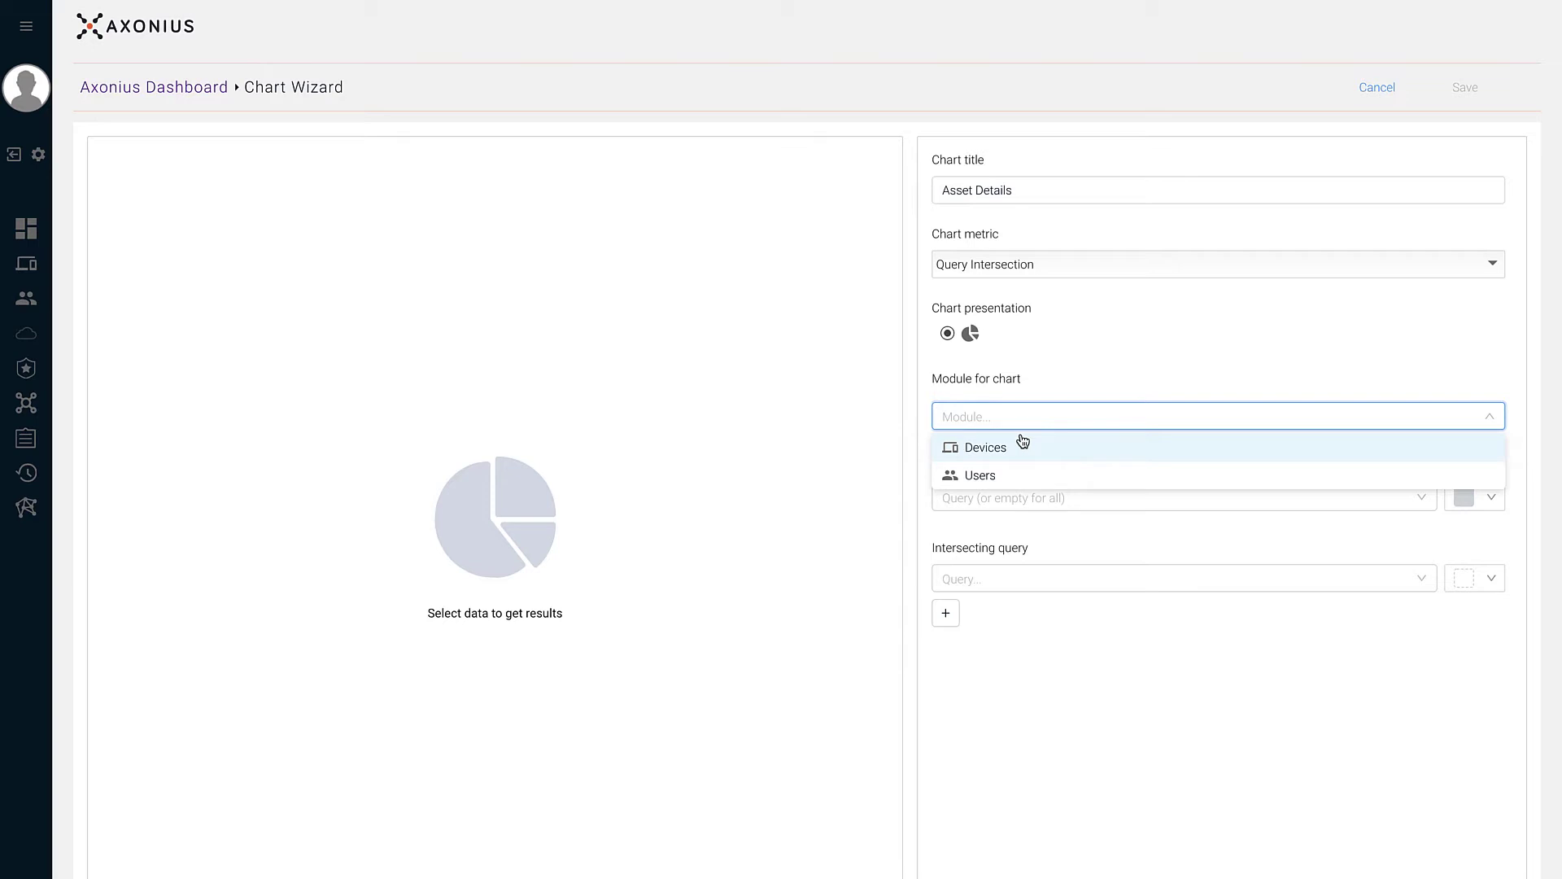
{"action": "left_click", "coordinate": [1023, 443]}
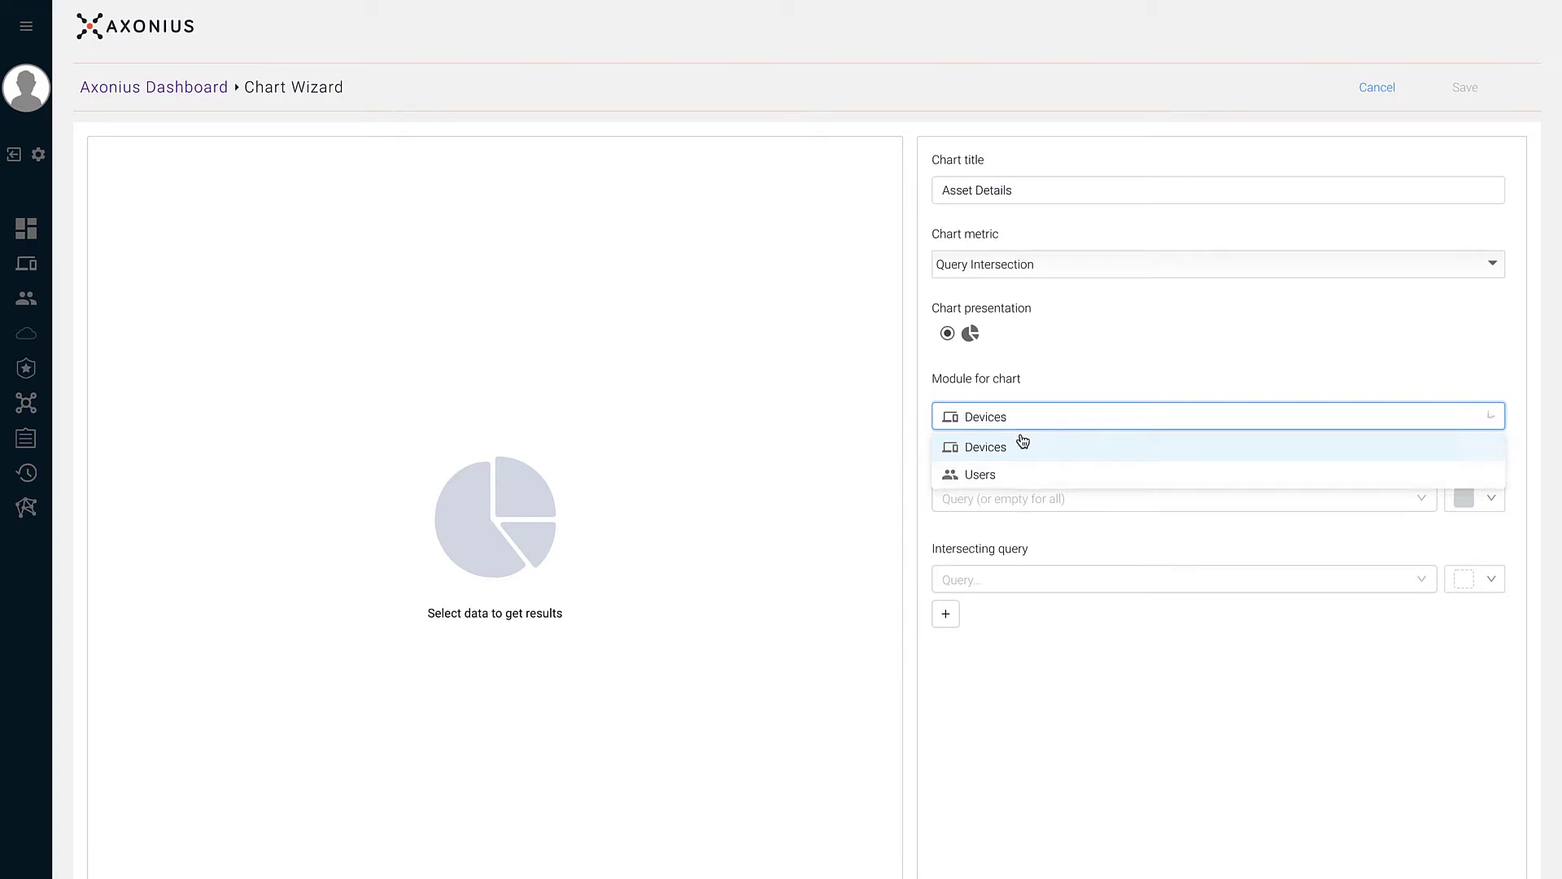
{"action": "left_click", "coordinate": [1009, 496]}
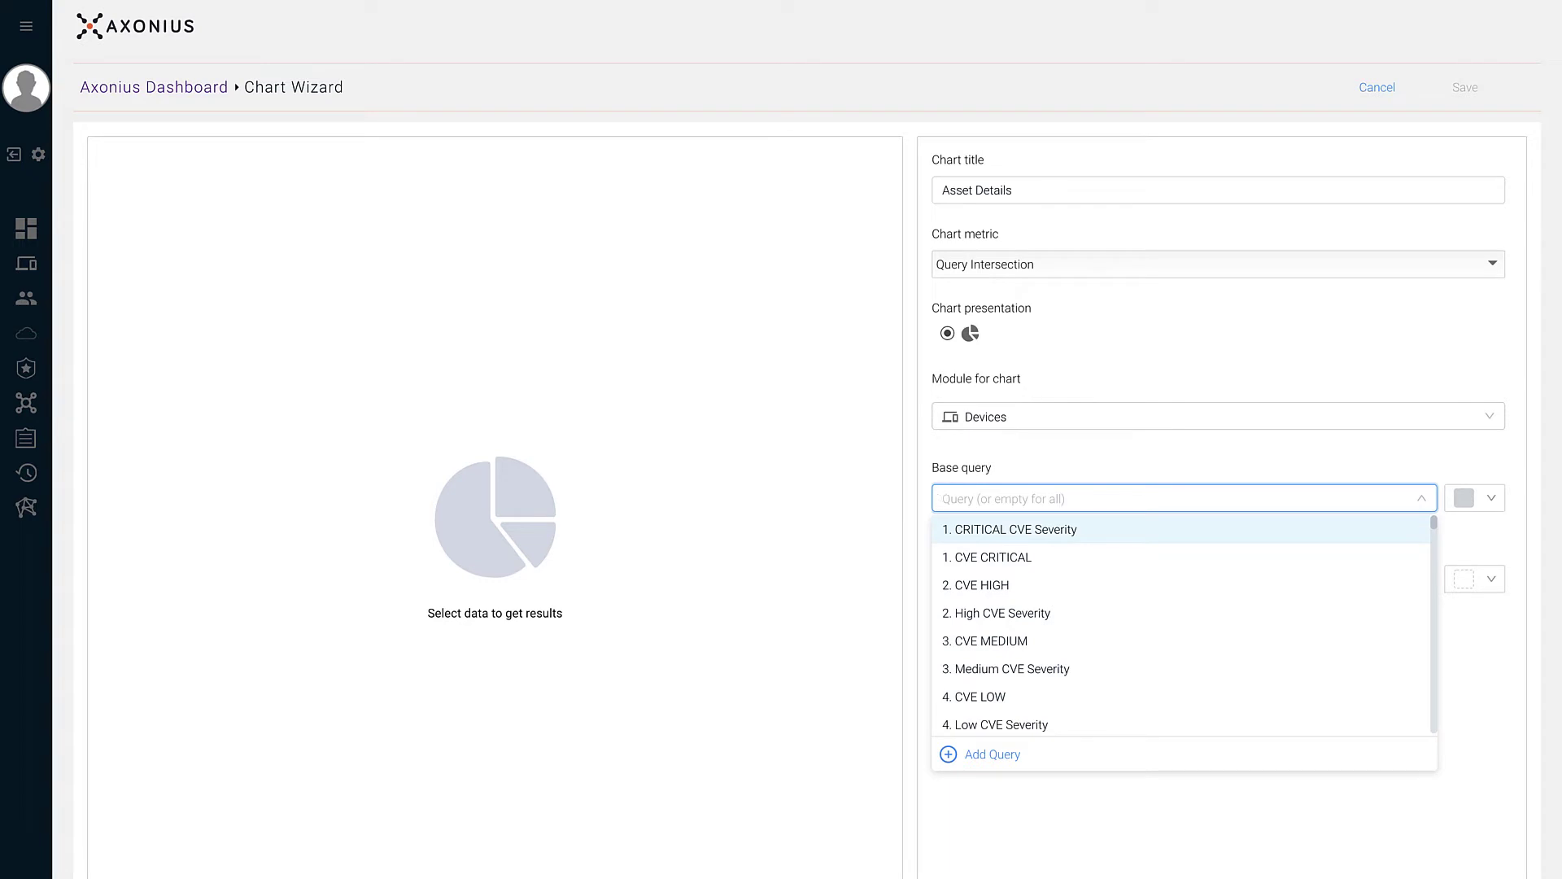
{"action": "type", "text": "devices"}
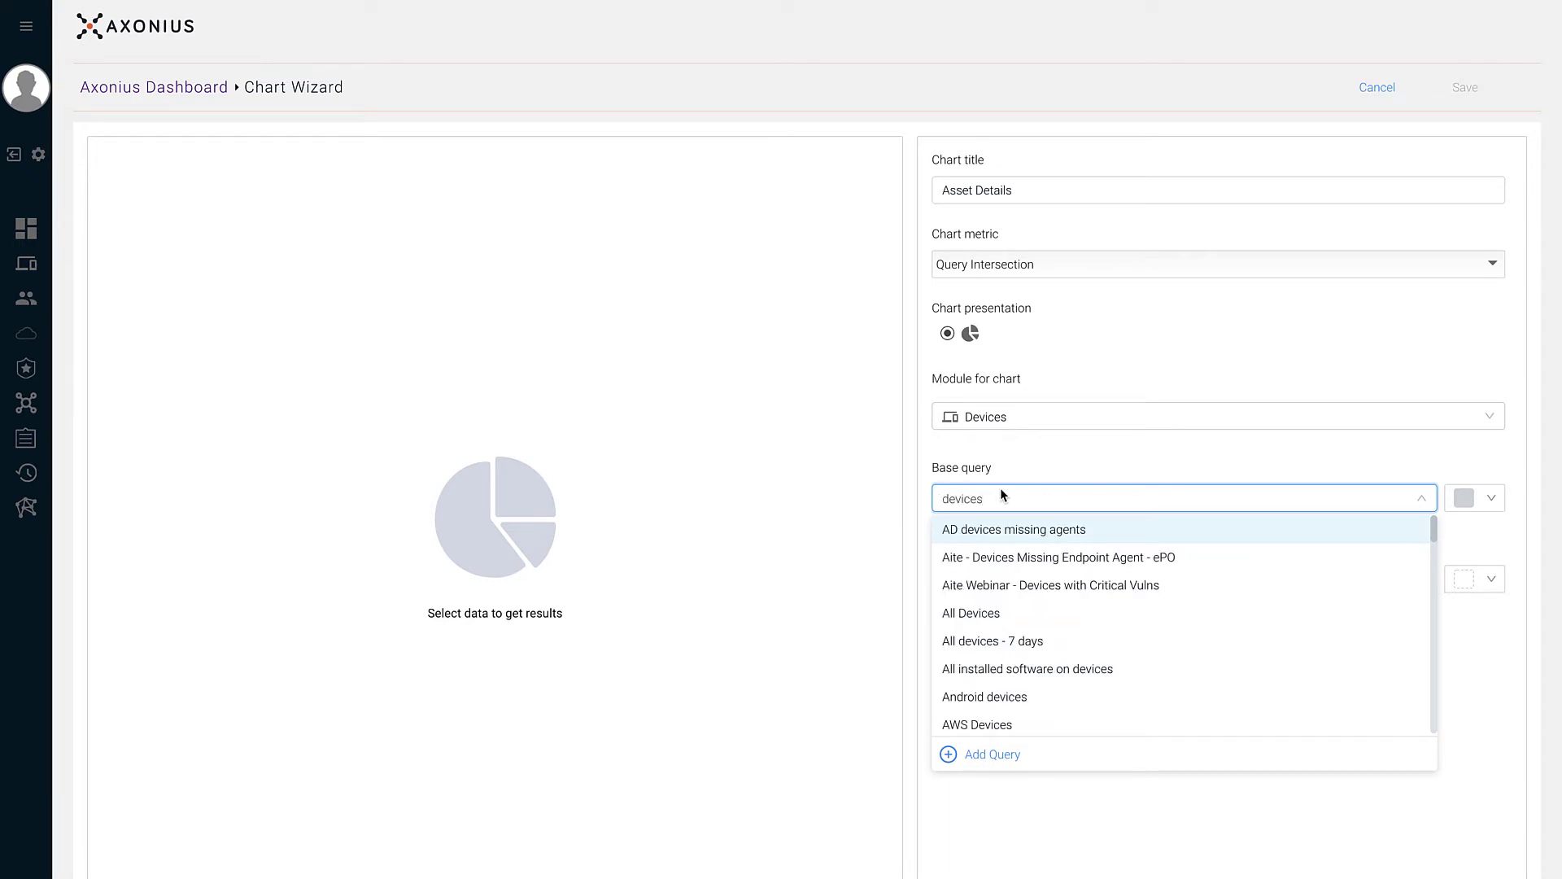
Step: Intersect the All Devices base query with 'Devices seen in last 7 days'
{"action": "left_click", "coordinate": [978, 623]}
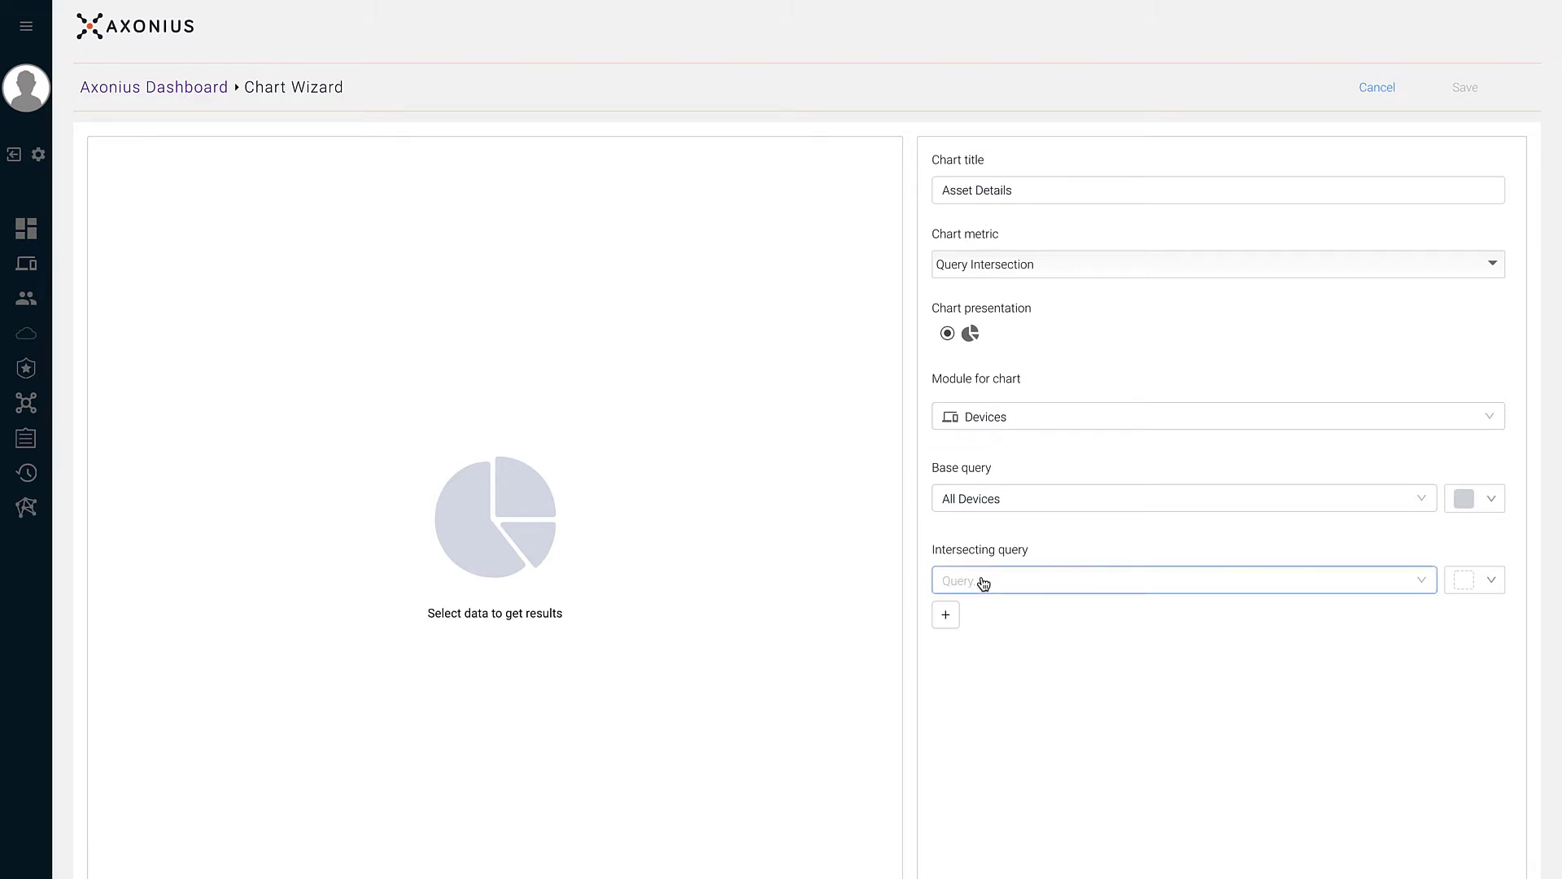
{"action": "left_click", "coordinate": [983, 582]}
{"action": "type", "text": "last"}
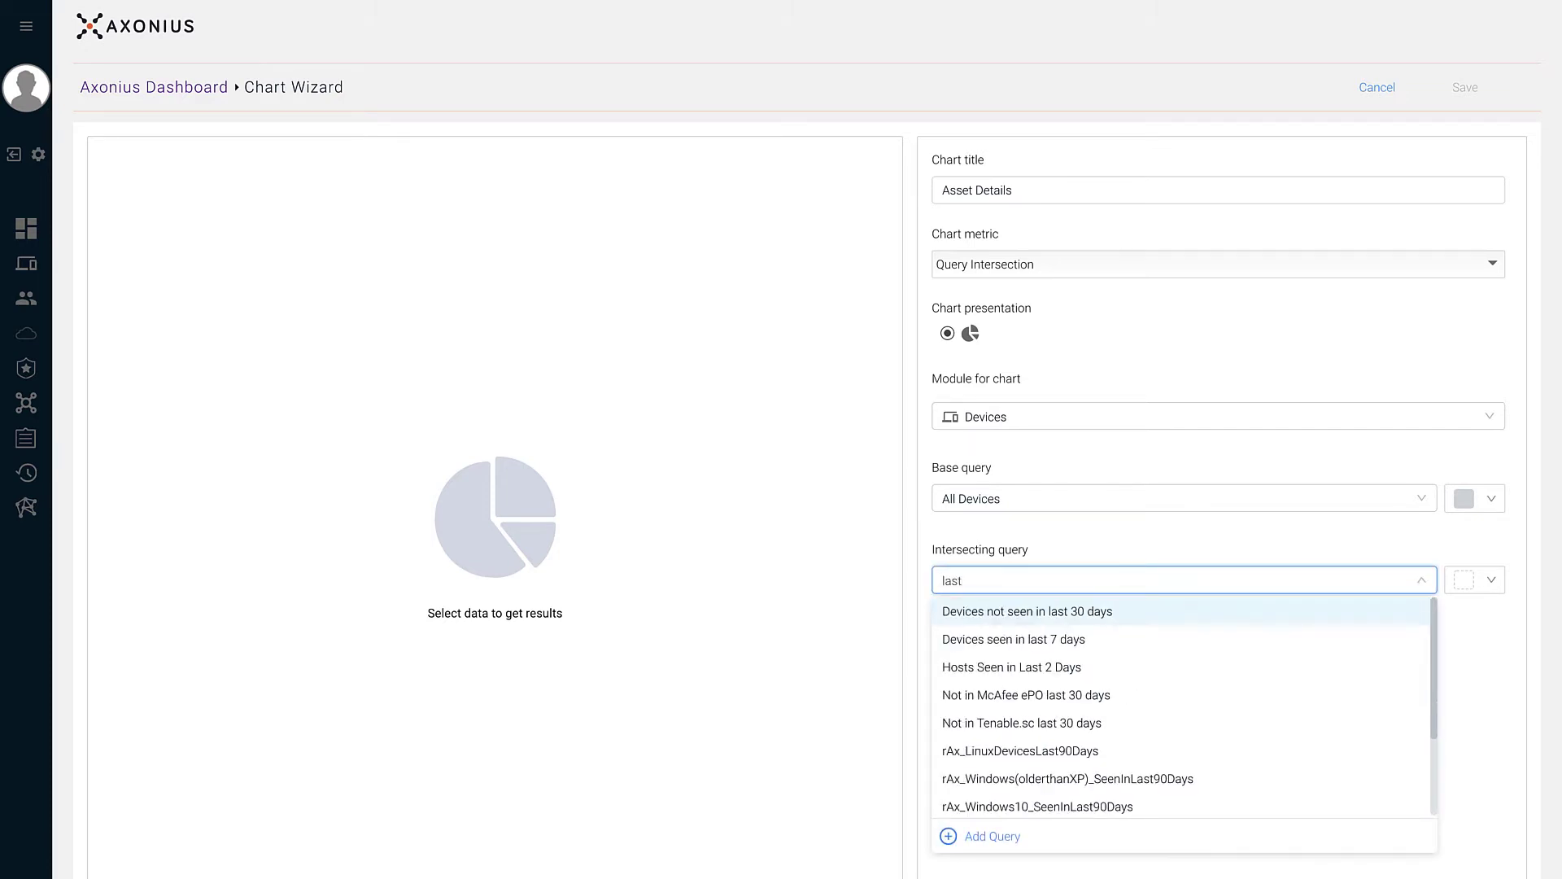
{"action": "left_click", "coordinate": [970, 641]}
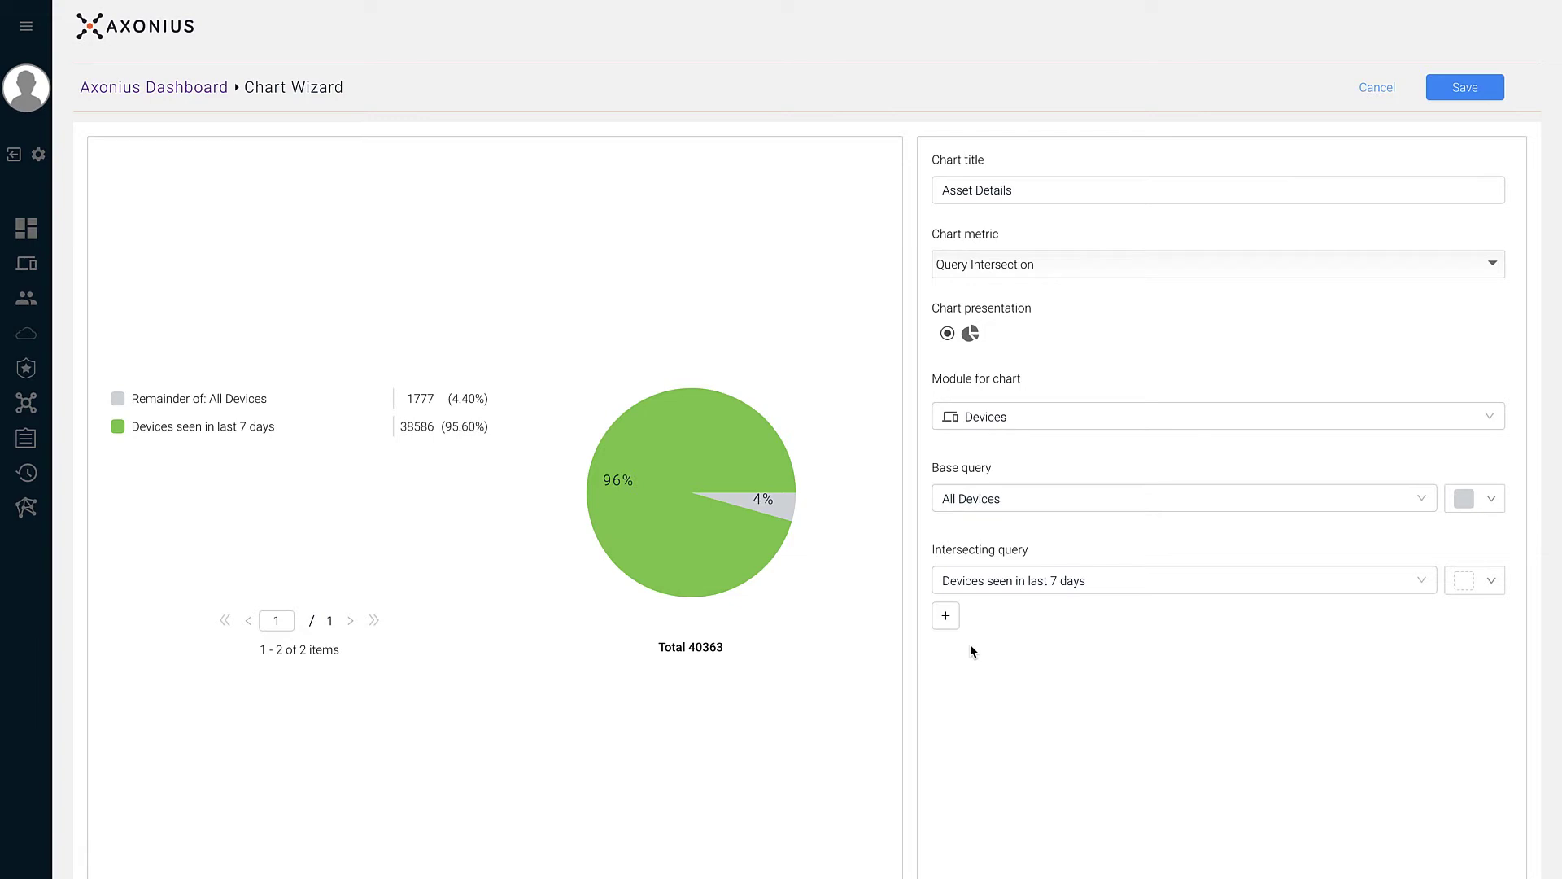
Step: Retitle the chart 'Devices Seen In The Last 7 Days' and save it to My Dashboard
{"action": "triple_click", "coordinate": [1115, 189]}
{"action": "type", "text": "Devices Seen "}
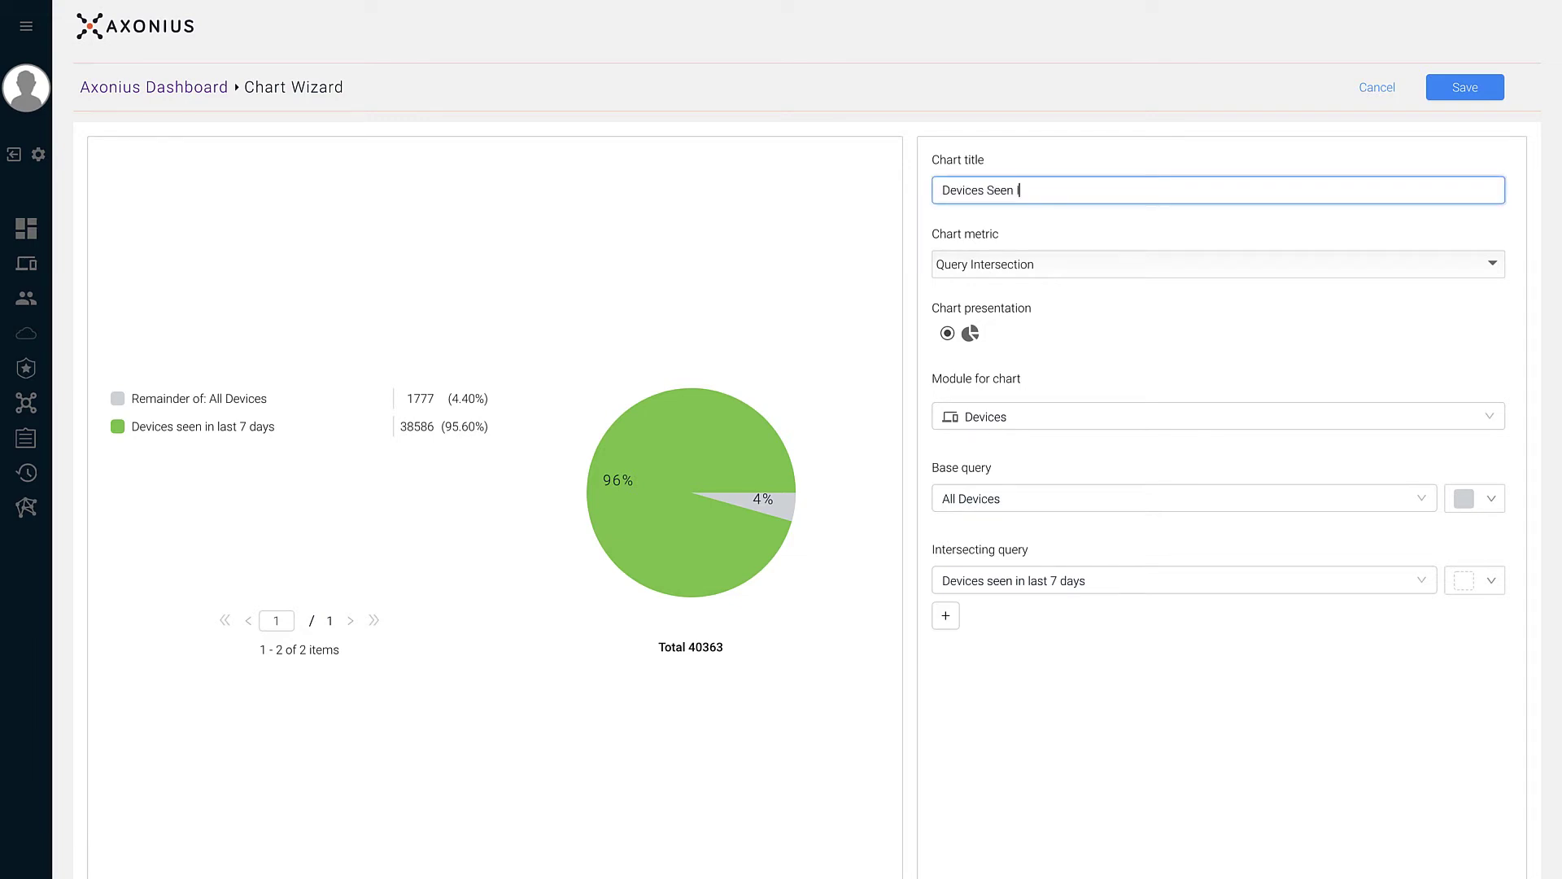
{"action": "type", "text": "In The Last 7 Days"}
{"action": "left_click", "coordinate": [1442, 96]}
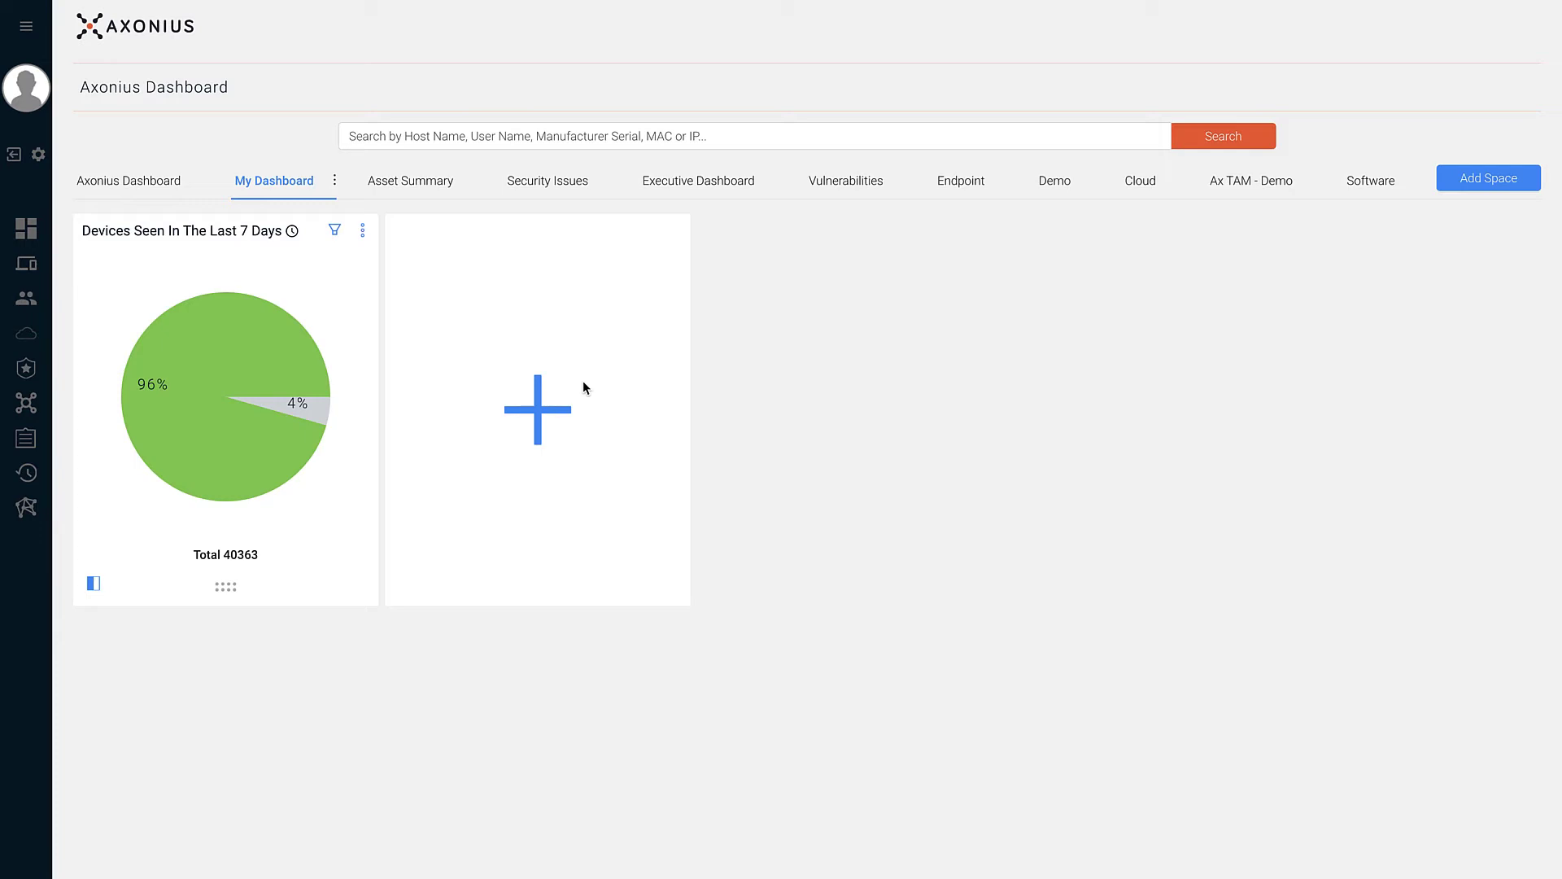
Step: Start a new bar-style comparison chart with Devices 'Windows devices' as the first query
{"action": "left_click", "coordinate": [583, 382]}
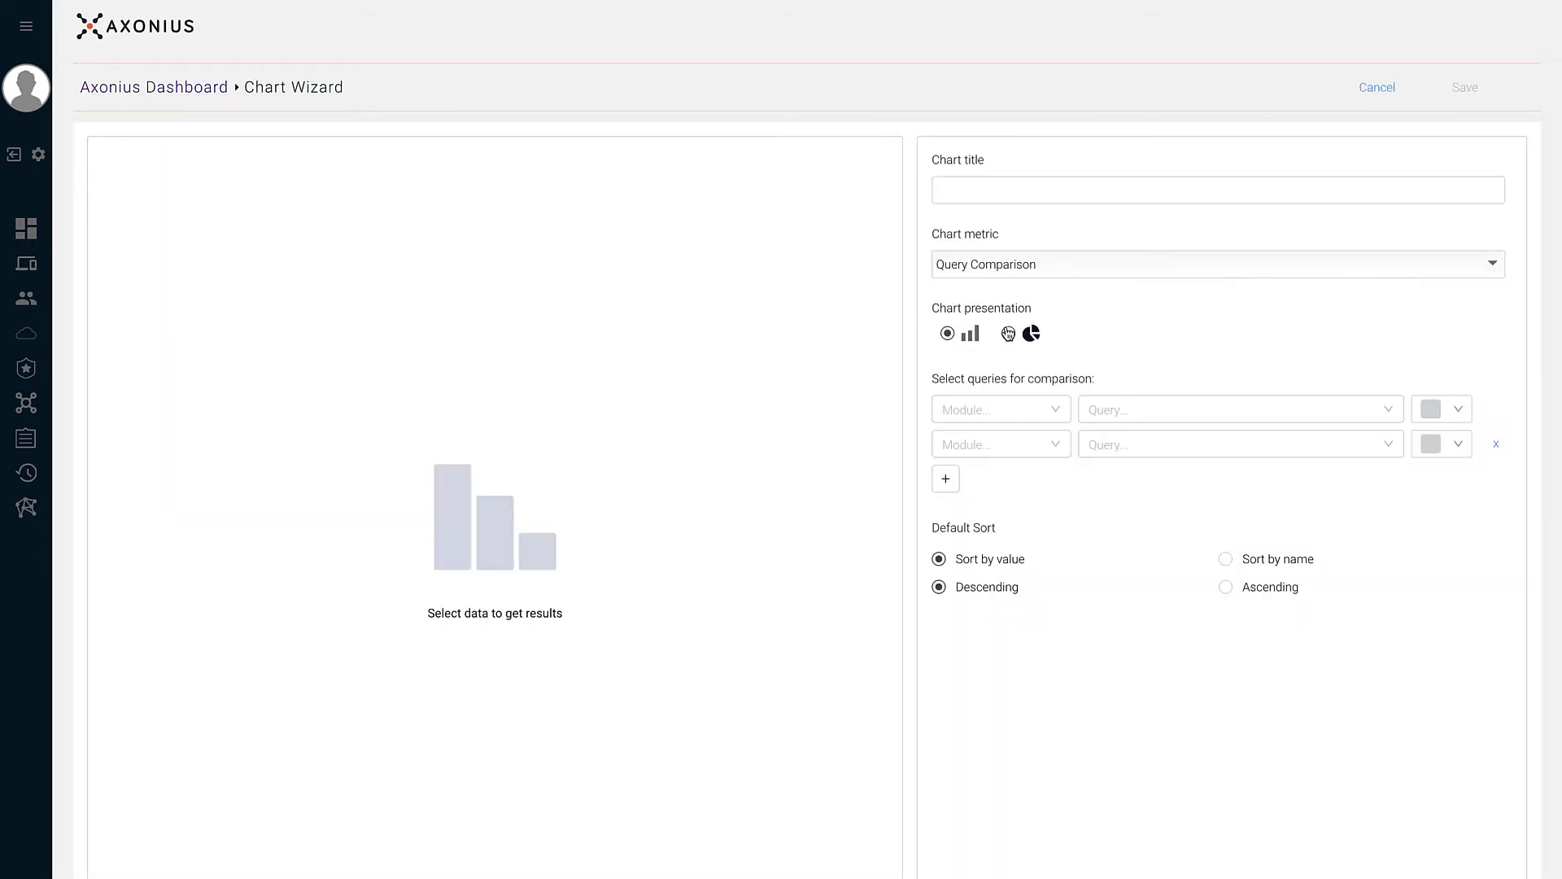
{"action": "left_click", "coordinate": [1010, 334]}
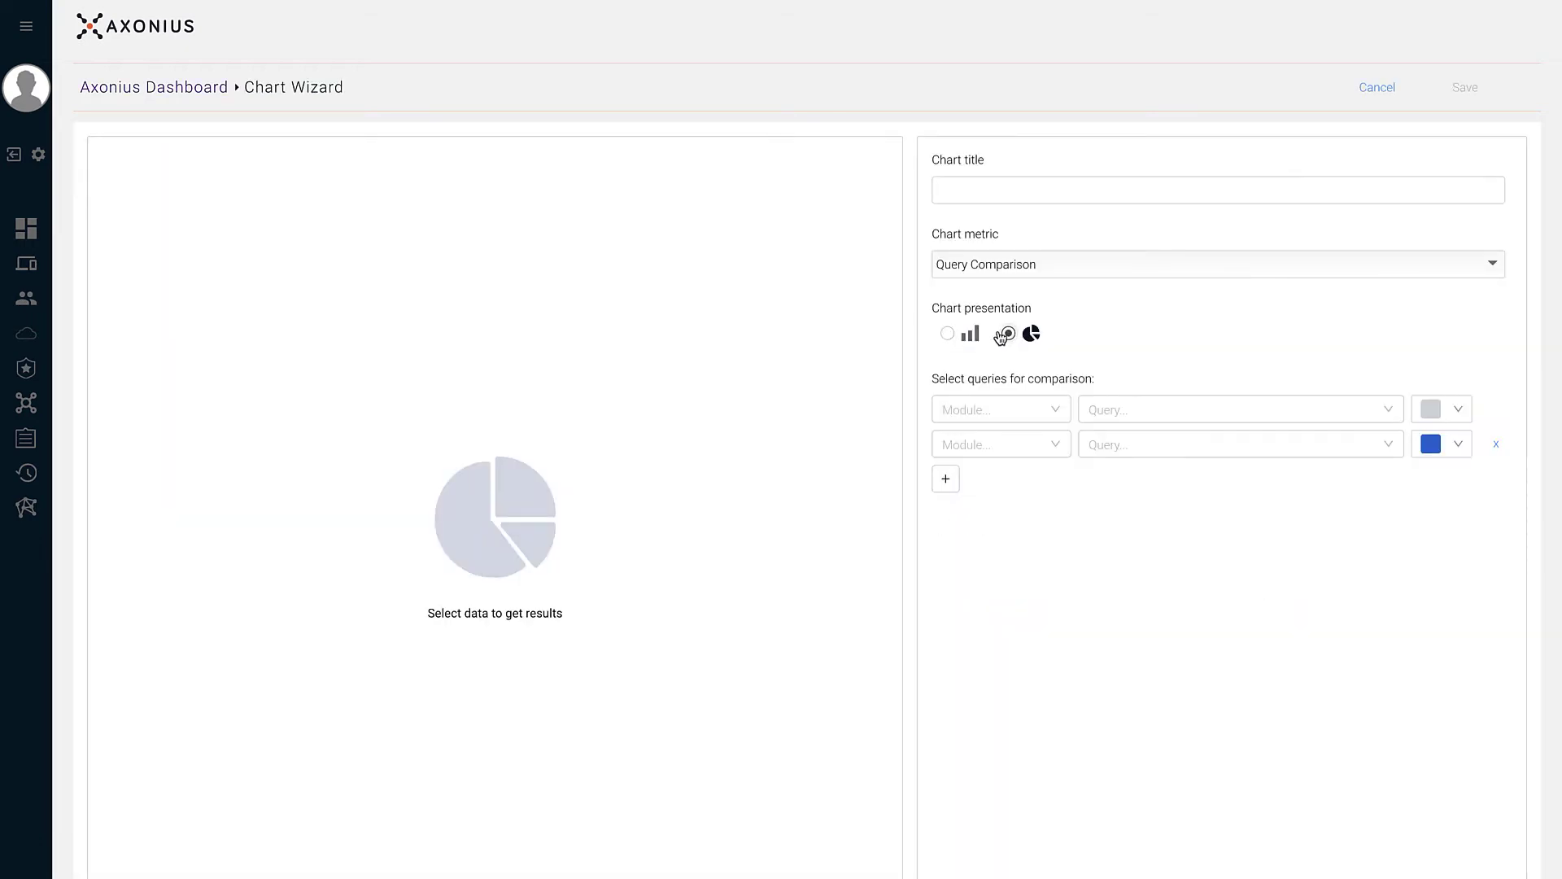
{"action": "left_click", "coordinate": [977, 336]}
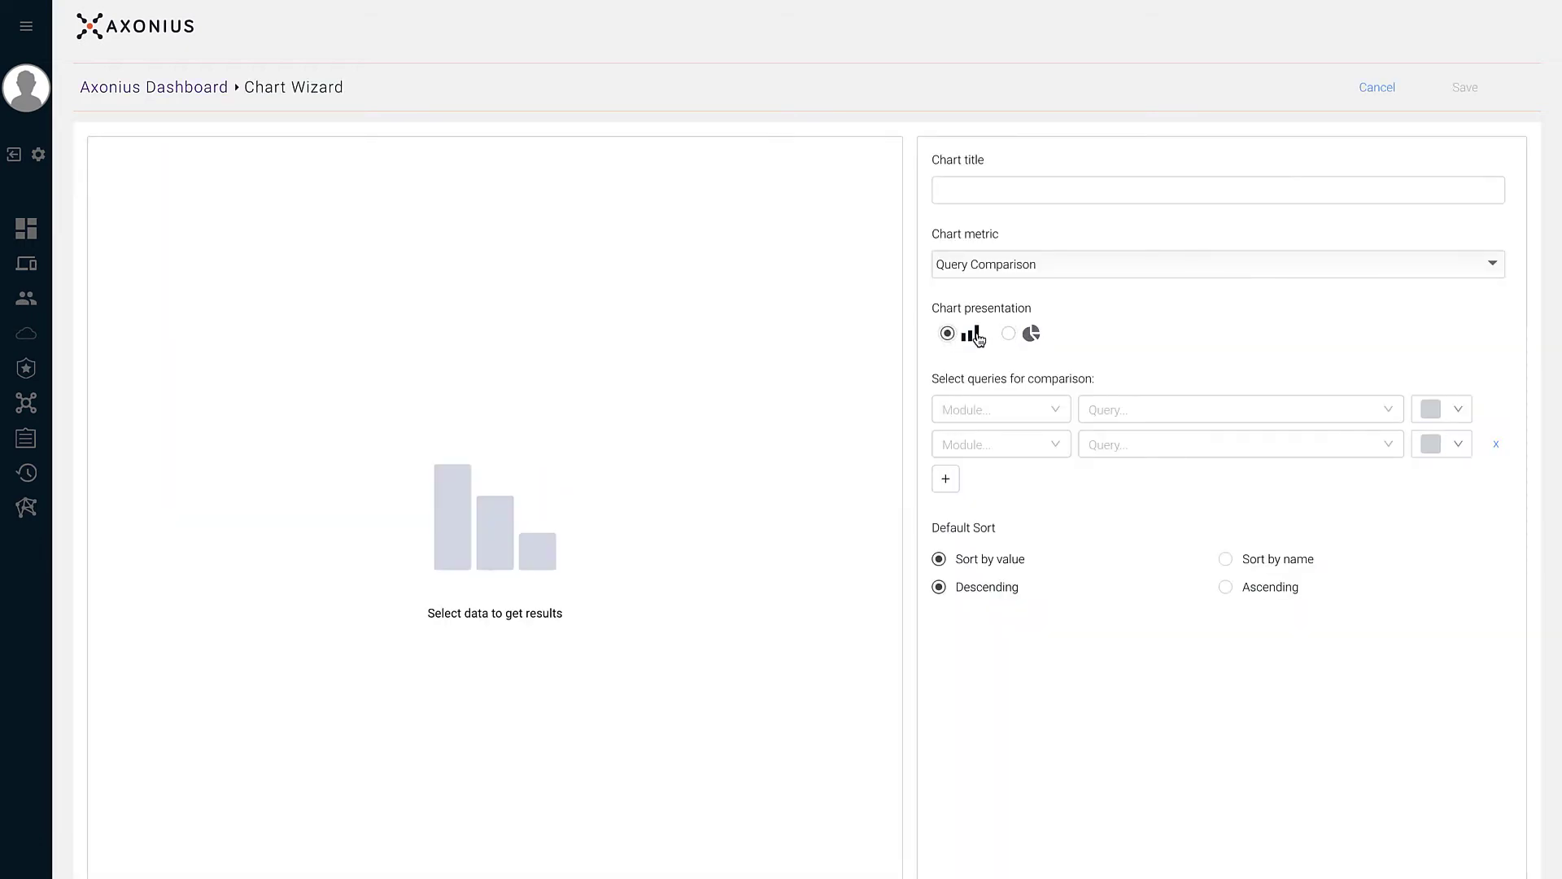
{"action": "left_click", "coordinate": [975, 408]}
{"action": "left_click", "coordinate": [977, 433]}
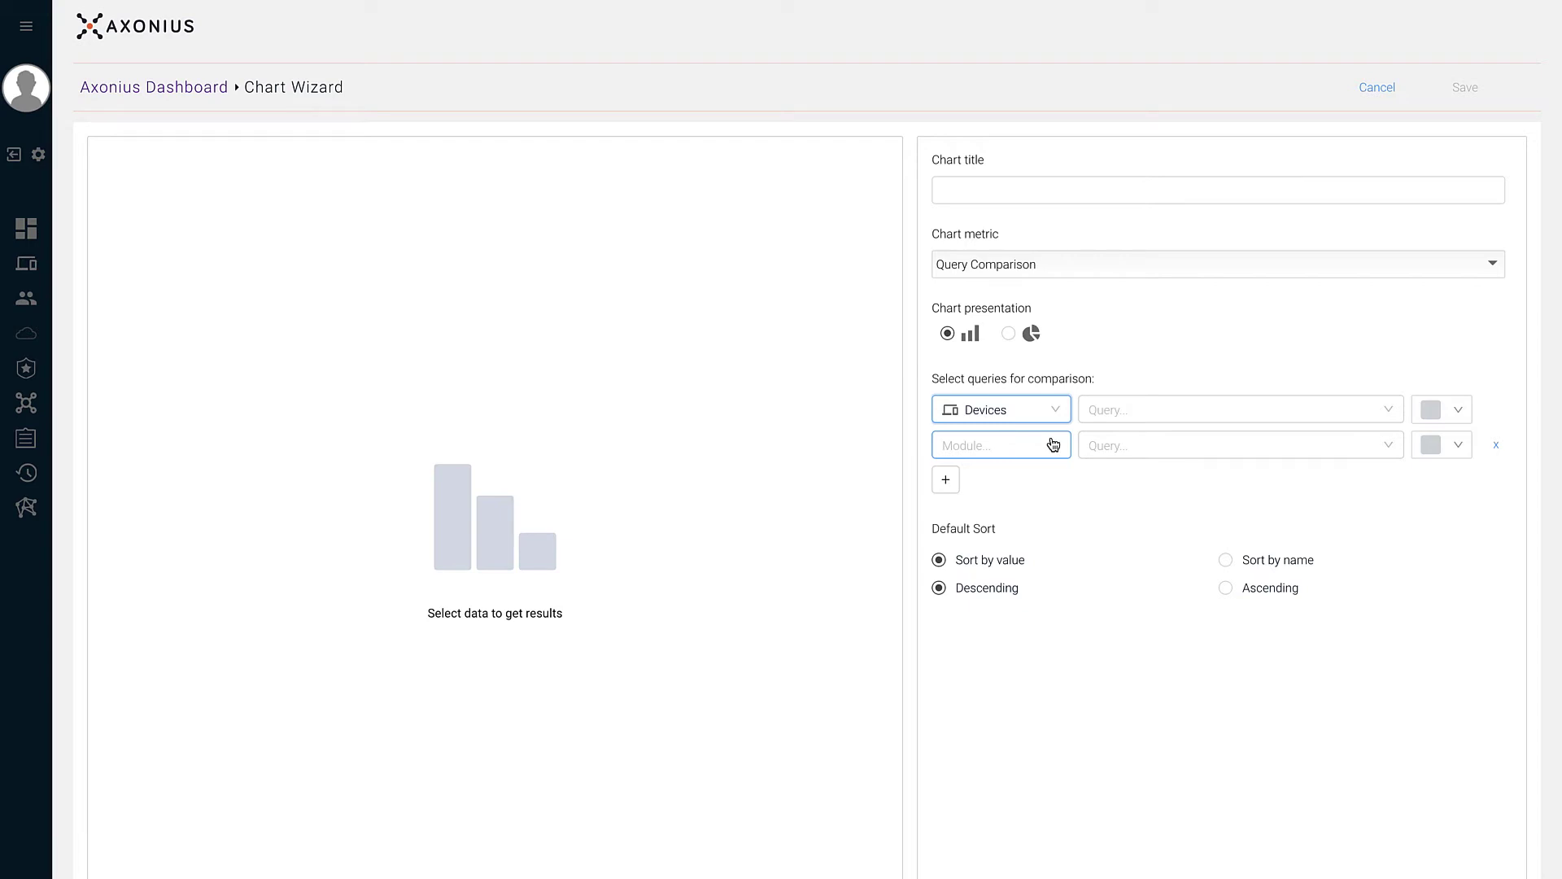
{"action": "left_click", "coordinate": [1123, 410]}
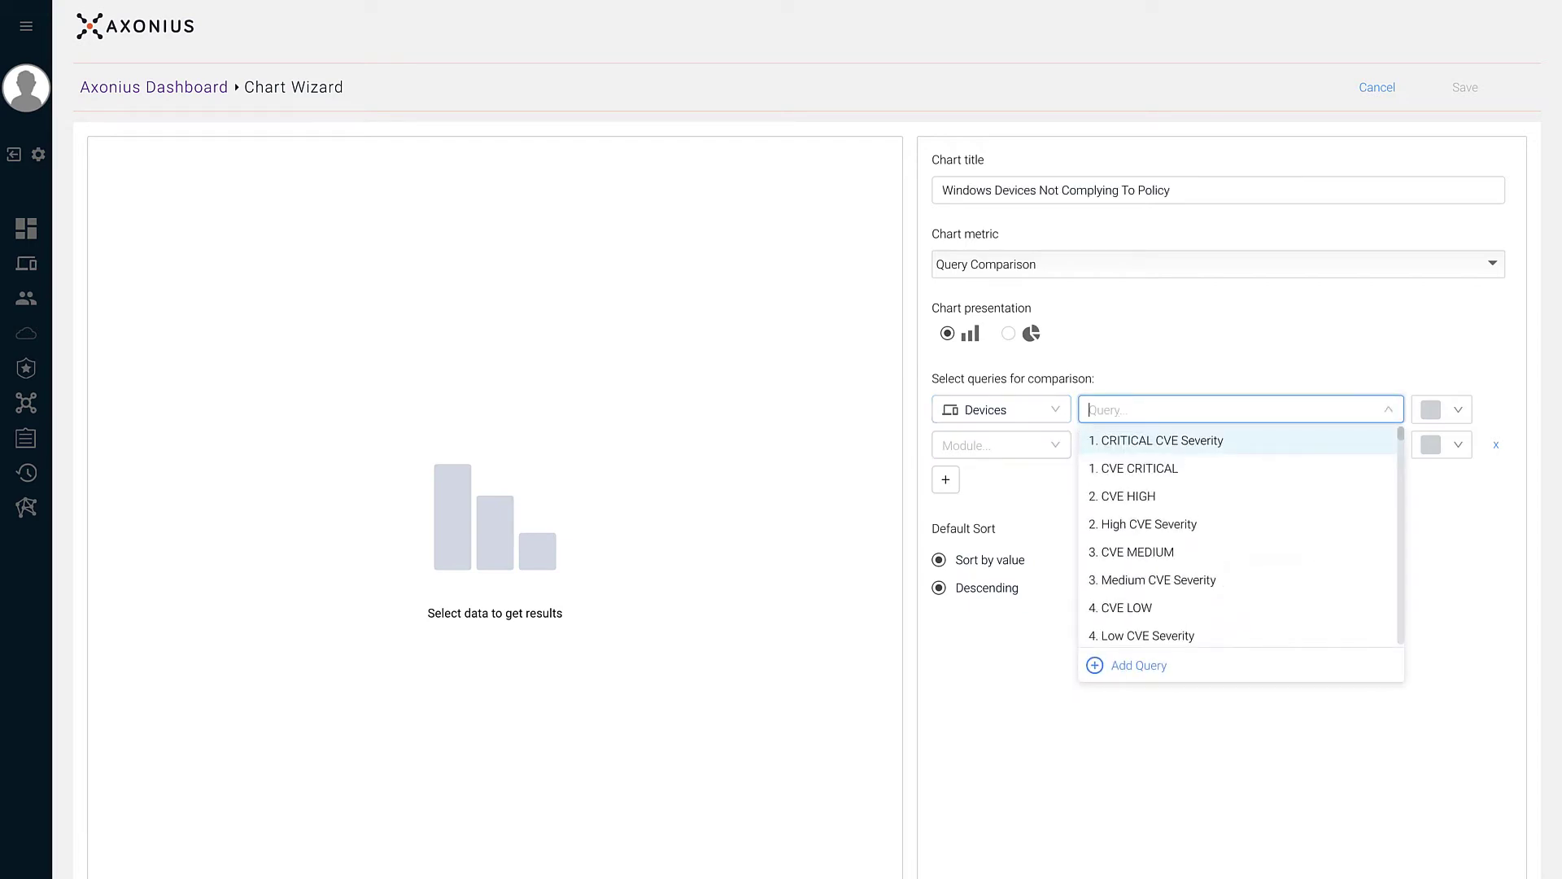
{"action": "type", "text": "windows dev"}
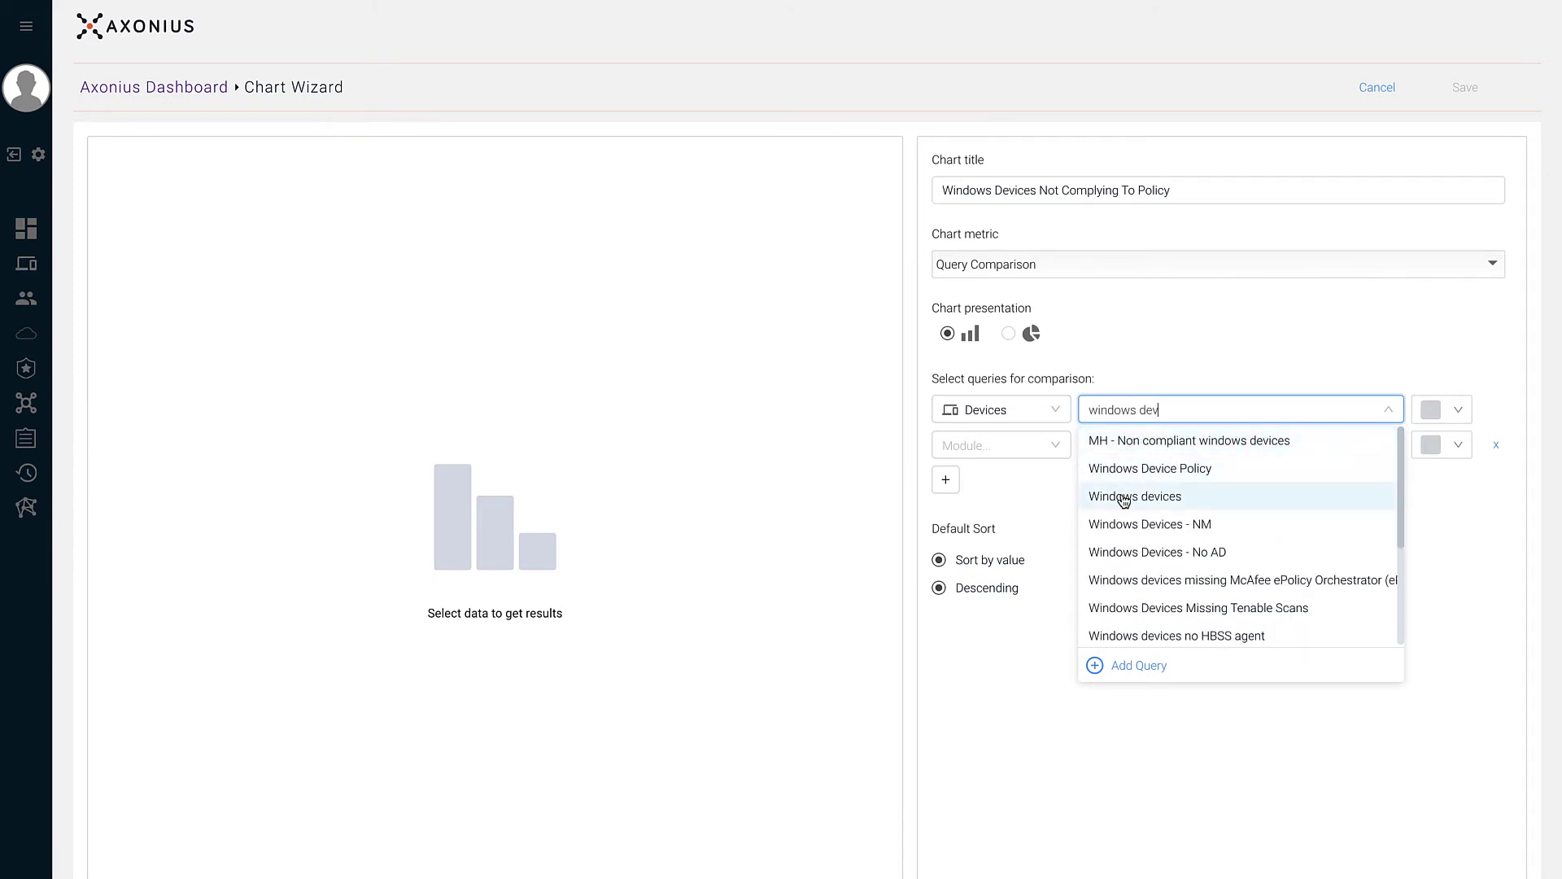
{"action": "left_click", "coordinate": [1124, 498]}
Step: Add Devices 'Windows Device Policy' as the second compared query
{"action": "left_click", "coordinate": [1037, 446]}
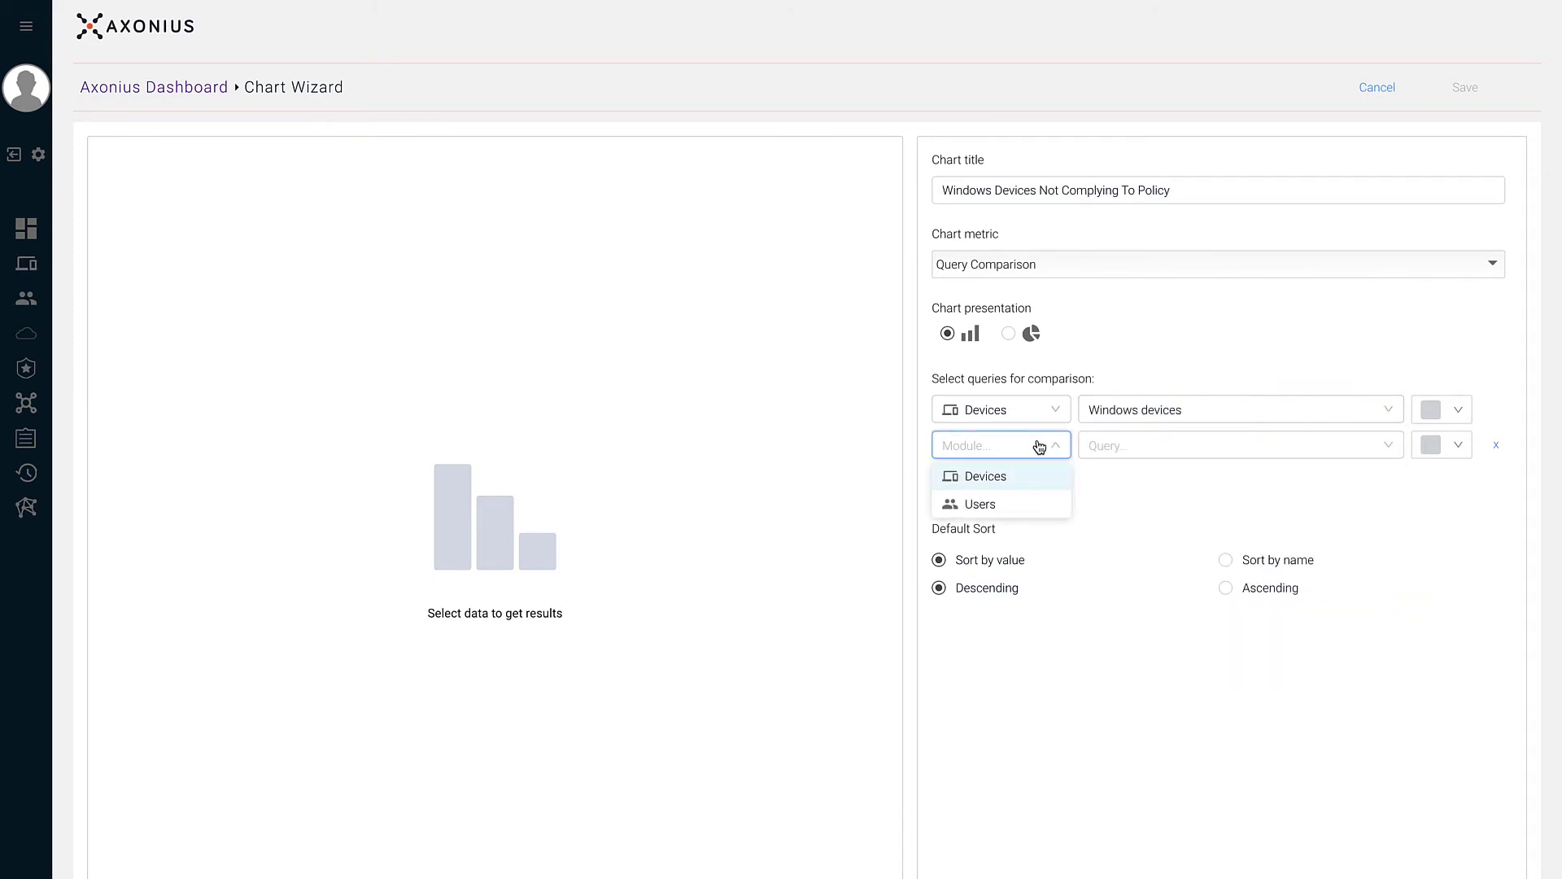
{"action": "left_click", "coordinate": [1033, 479]}
{"action": "left_click", "coordinate": [1126, 444]}
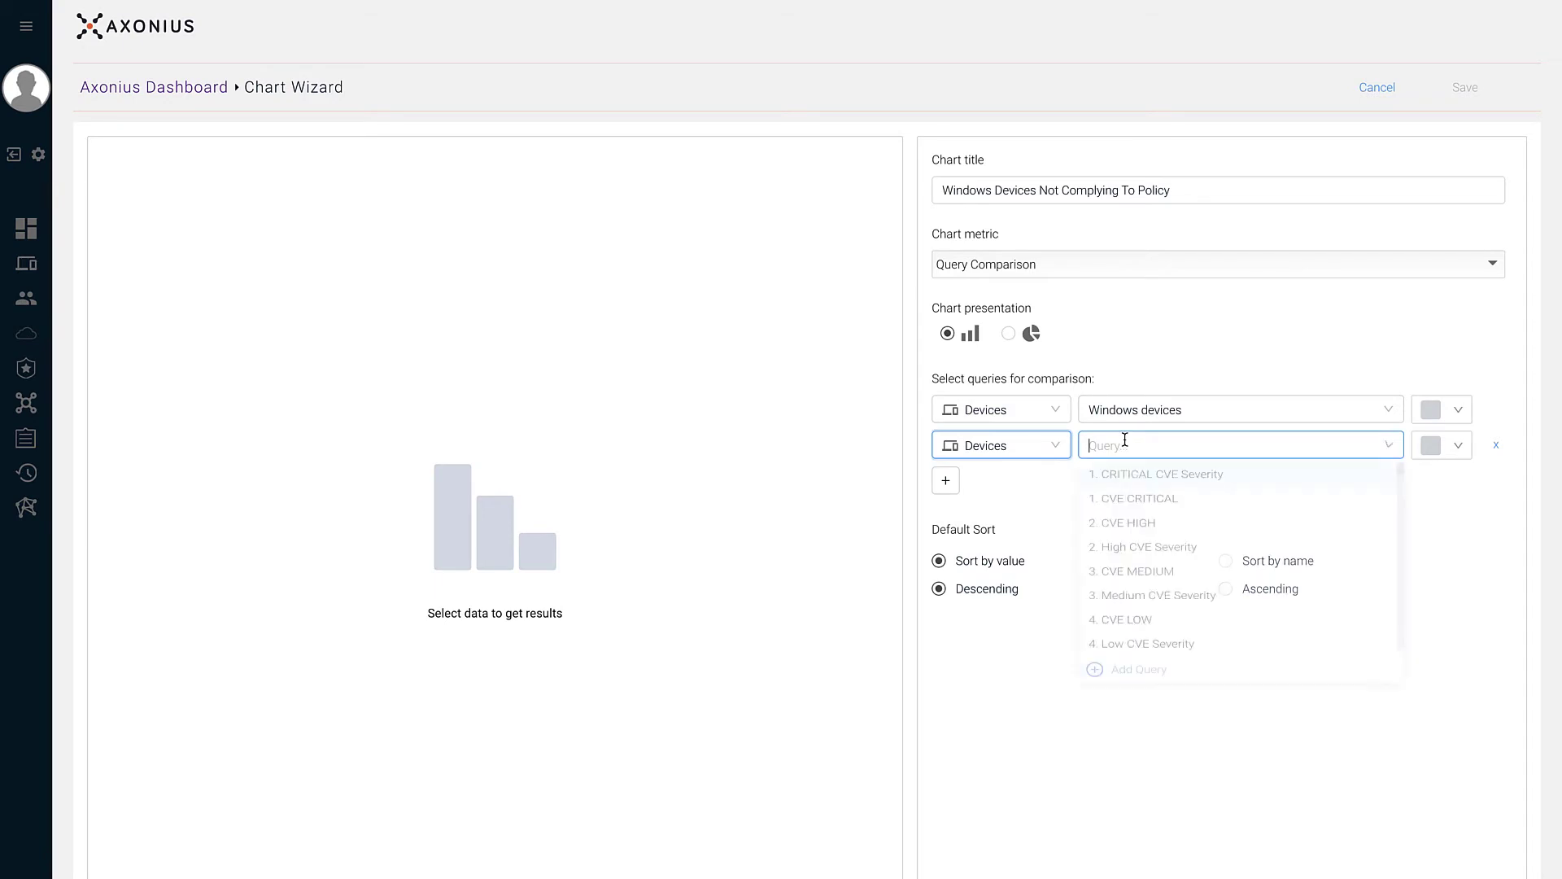
{"action": "type", "text": "polic"}
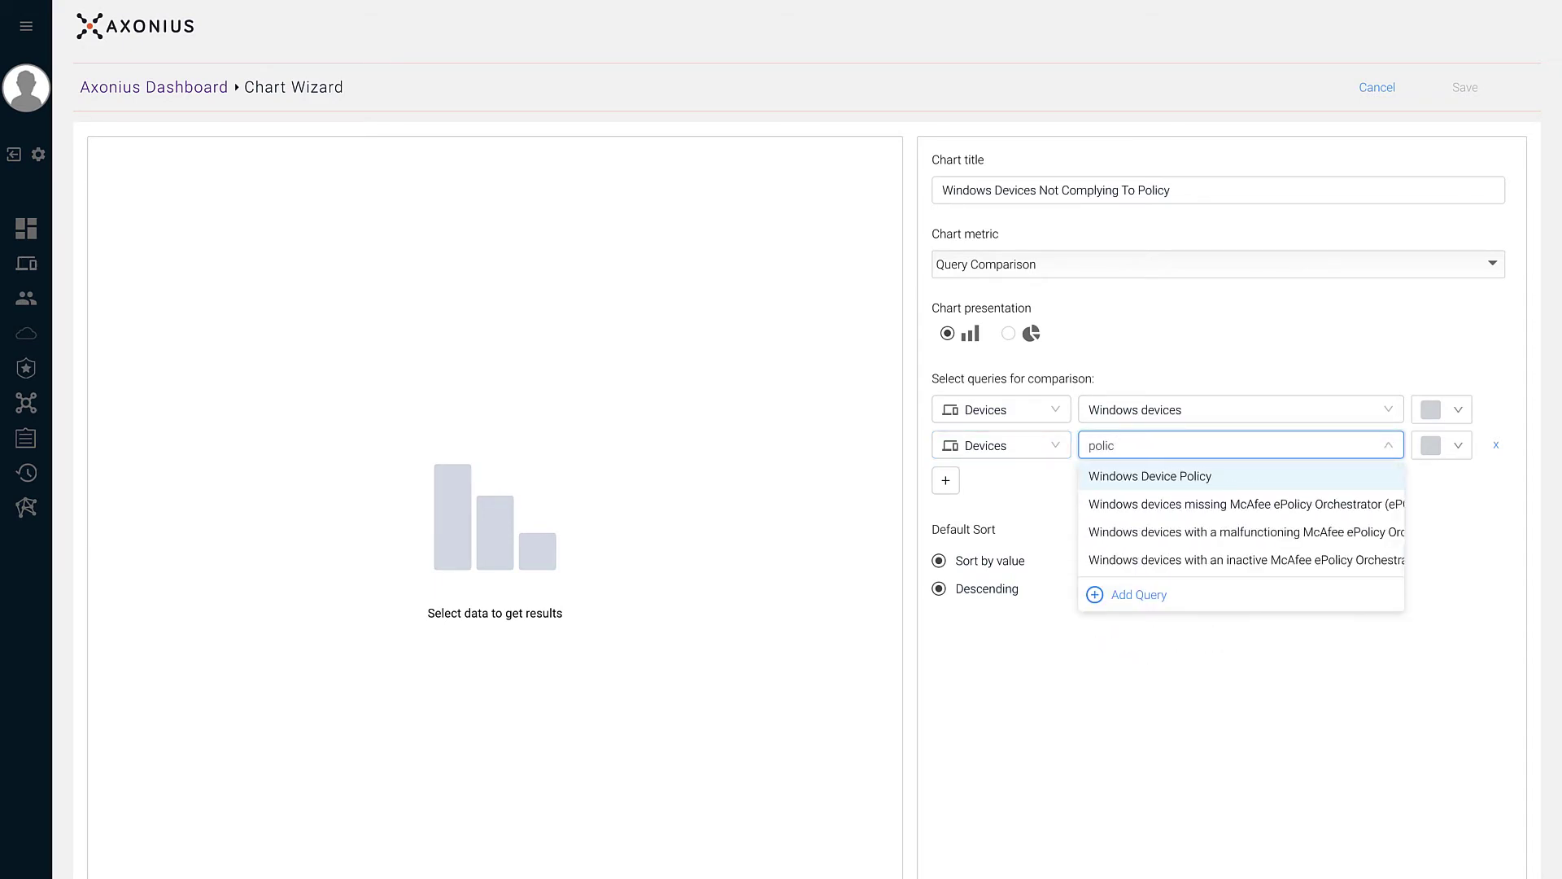
{"action": "type", "text": "y"}
{"action": "left_click", "coordinate": [1134, 483]}
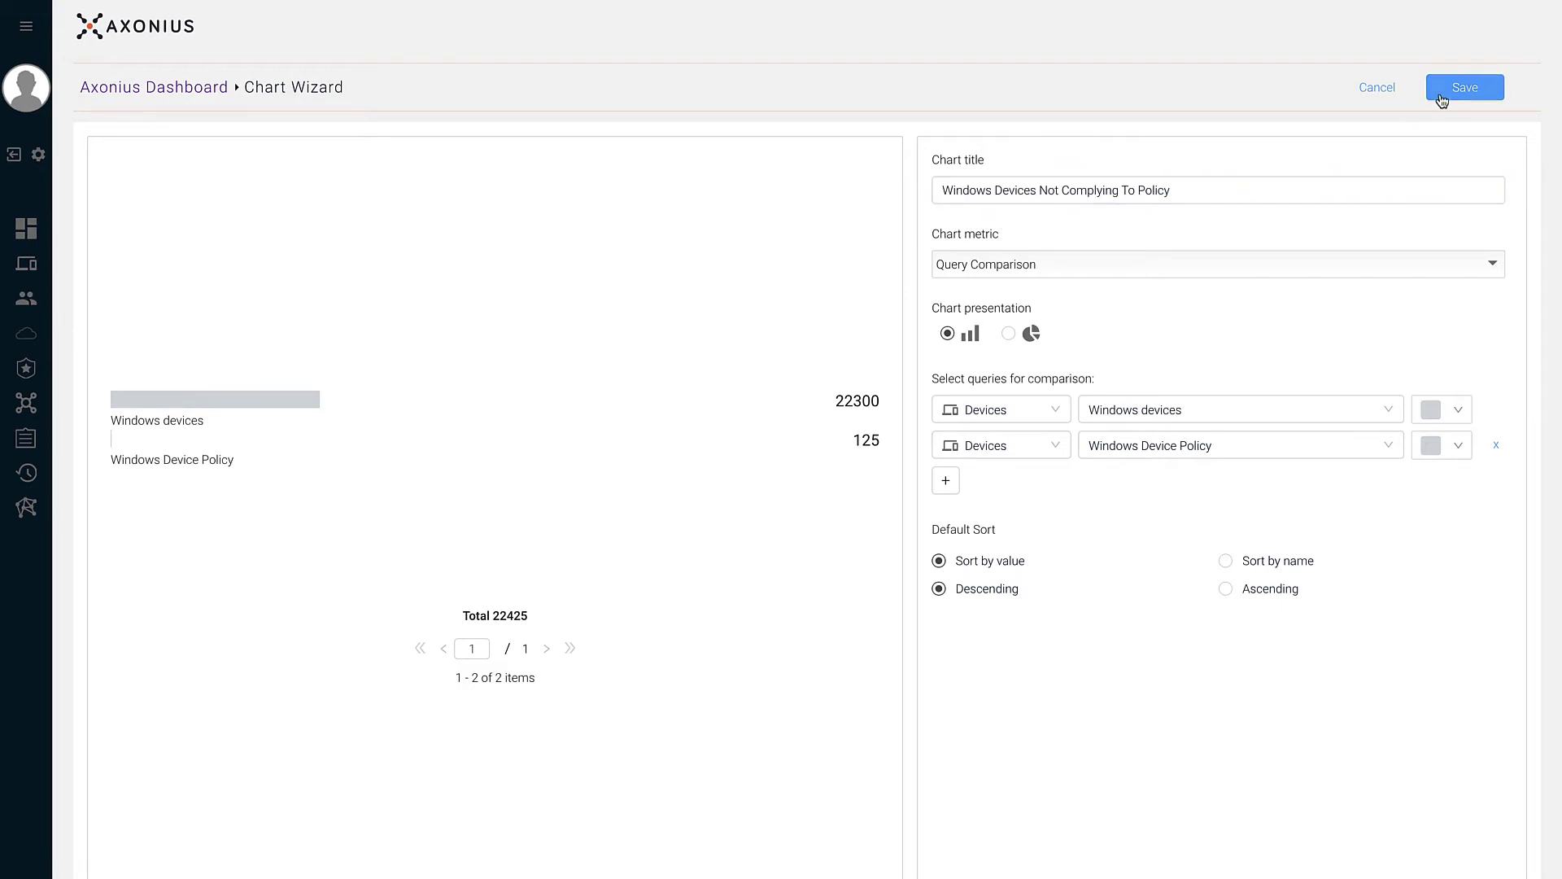
Step: Switch the Windows comparison to a pie, save it, and start another new chart
{"action": "left_click", "coordinate": [1008, 334]}
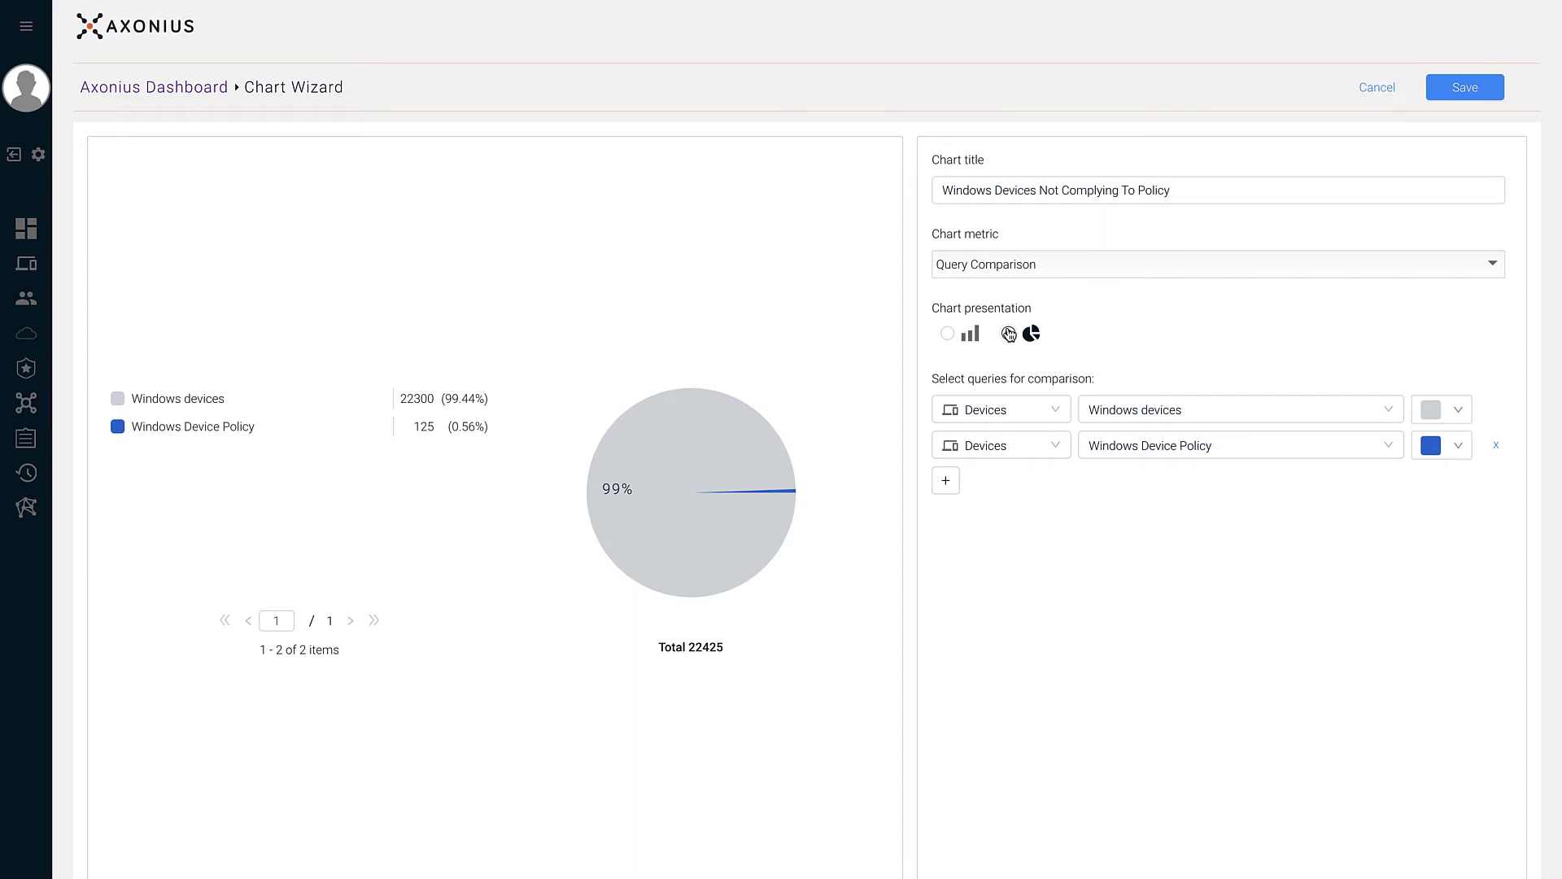
{"action": "left_click", "coordinate": [1477, 96]}
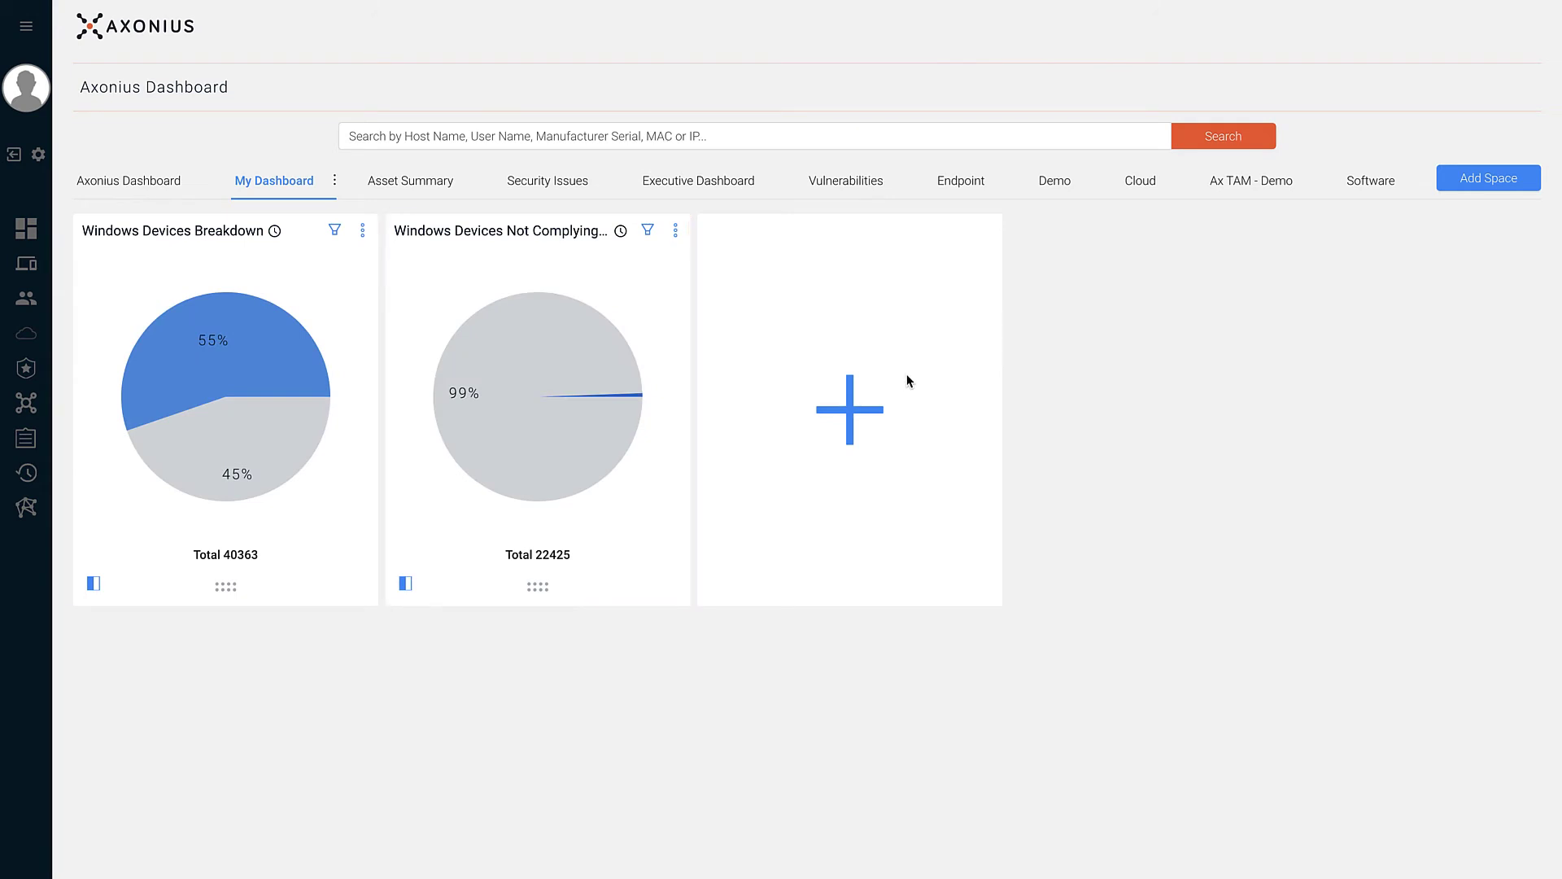
{"action": "left_click", "coordinate": [883, 407]}
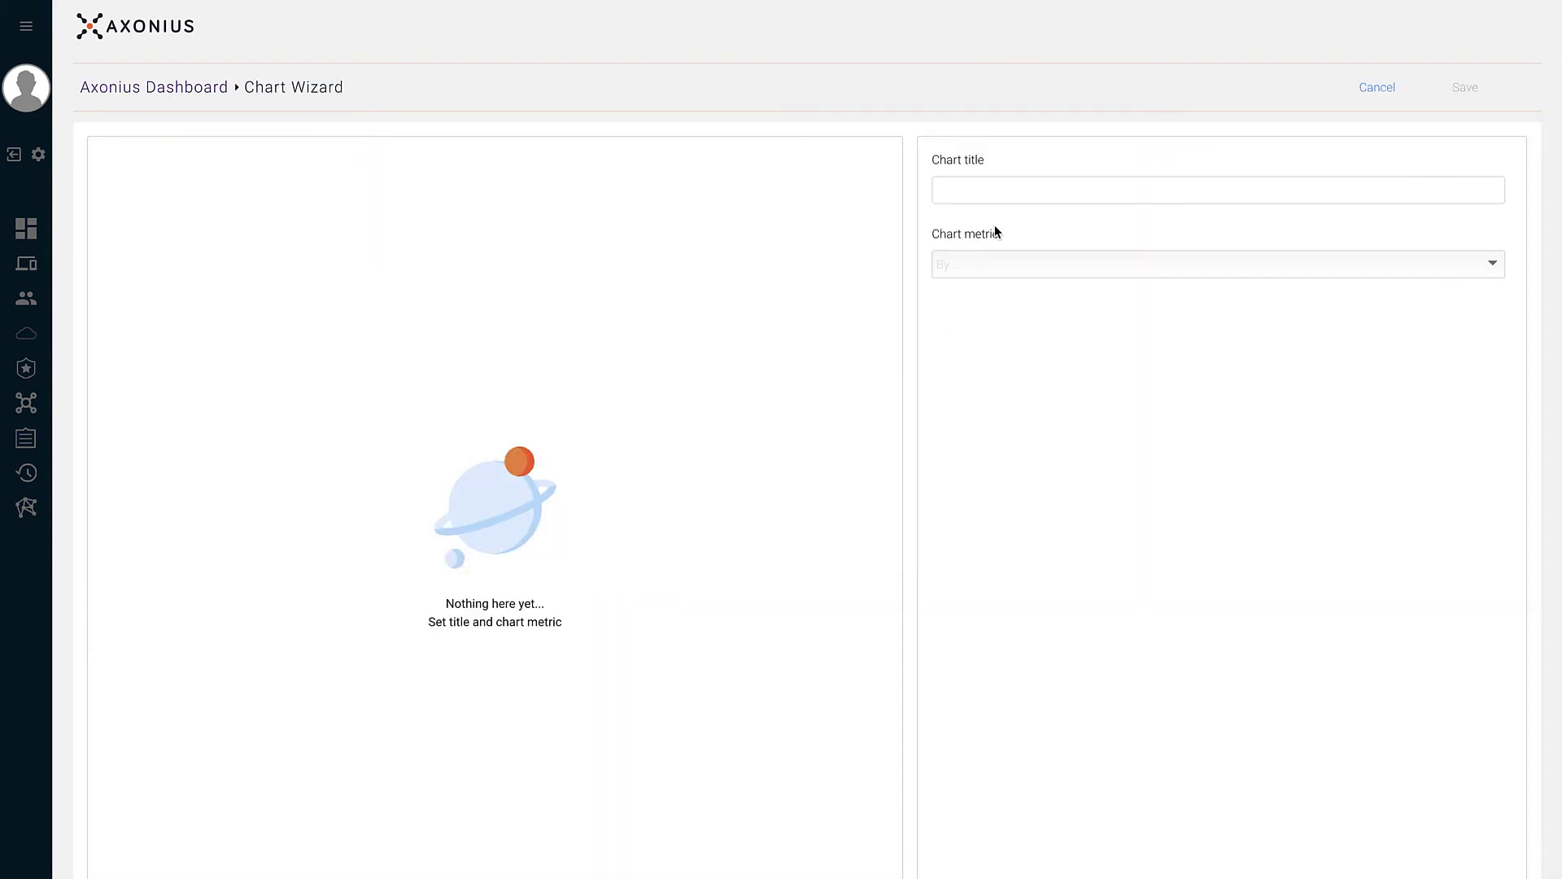
Step: Make a Field Segmentation chart of Devices 'All Devices' segmented by OS: Type
{"action": "left_click", "coordinate": [993, 265]}
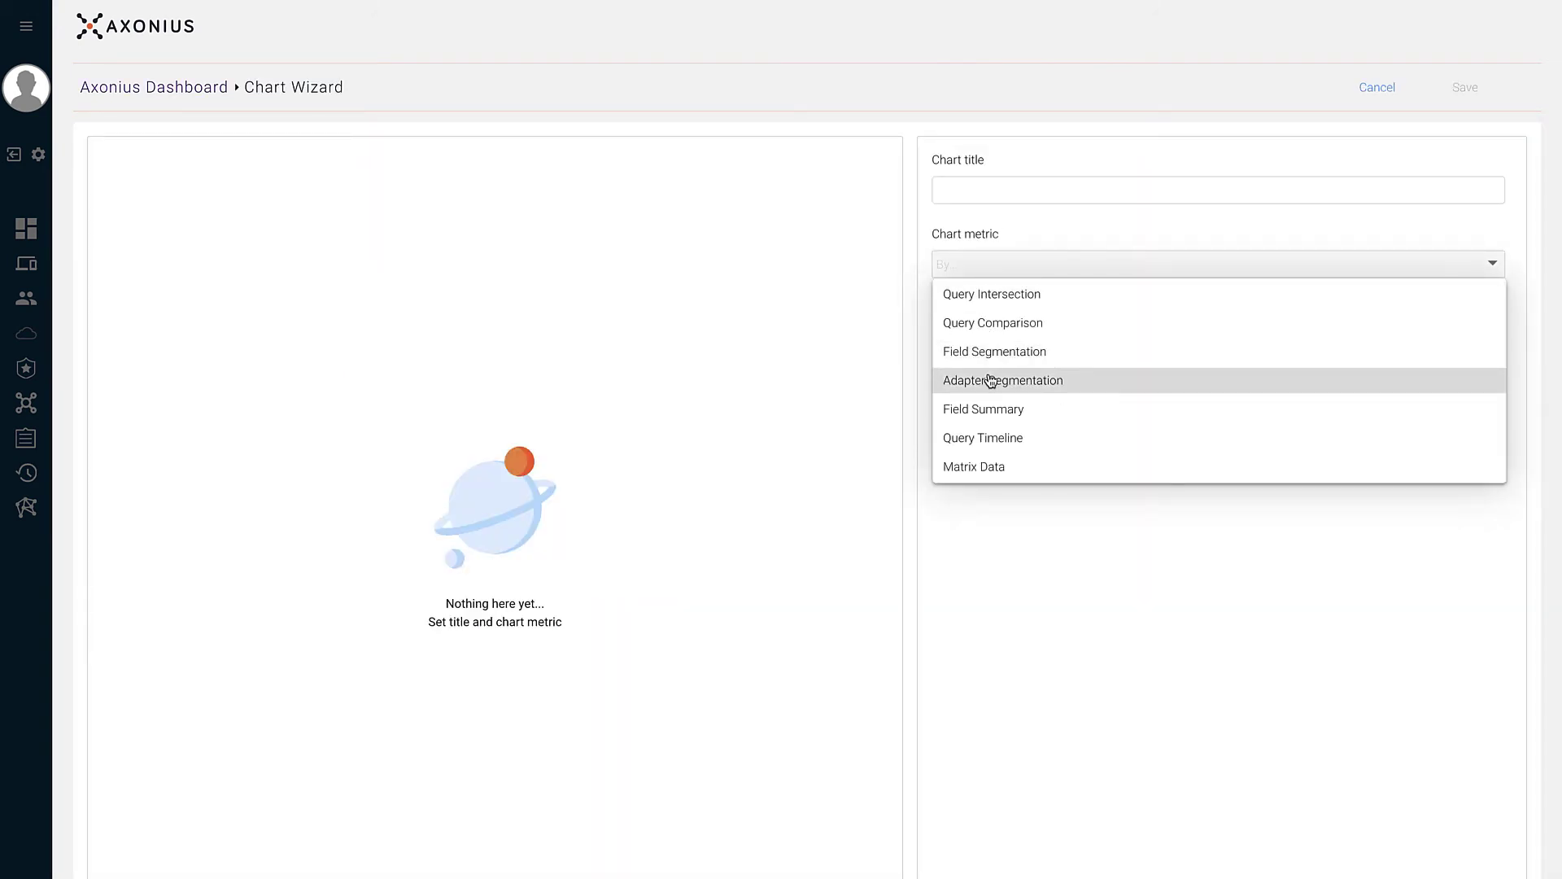
{"action": "left_click", "coordinate": [975, 355]}
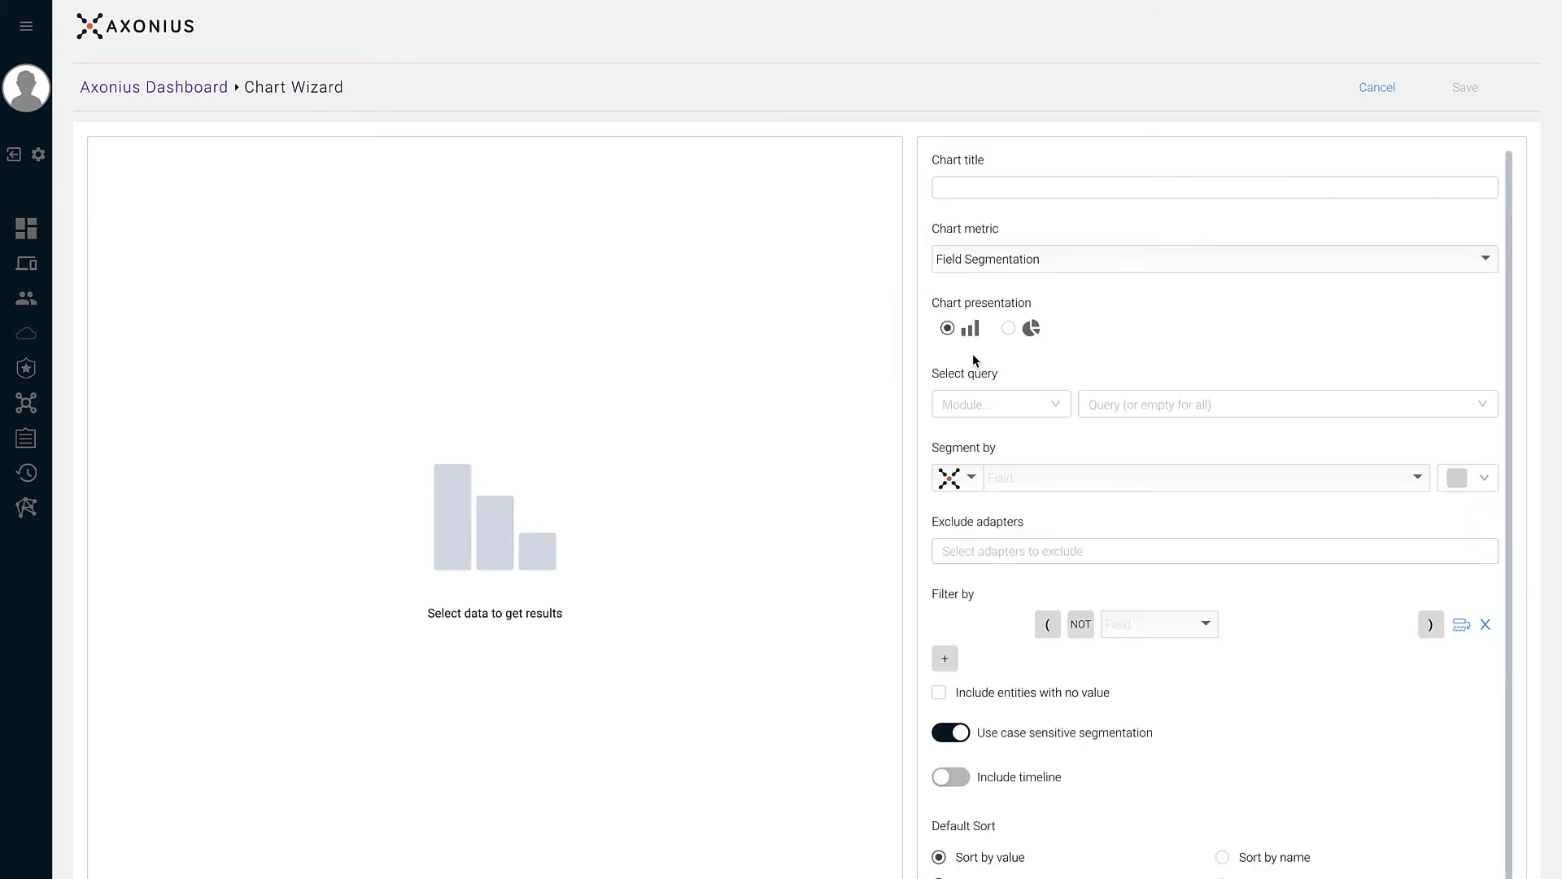
{"action": "left_click", "coordinate": [991, 404]}
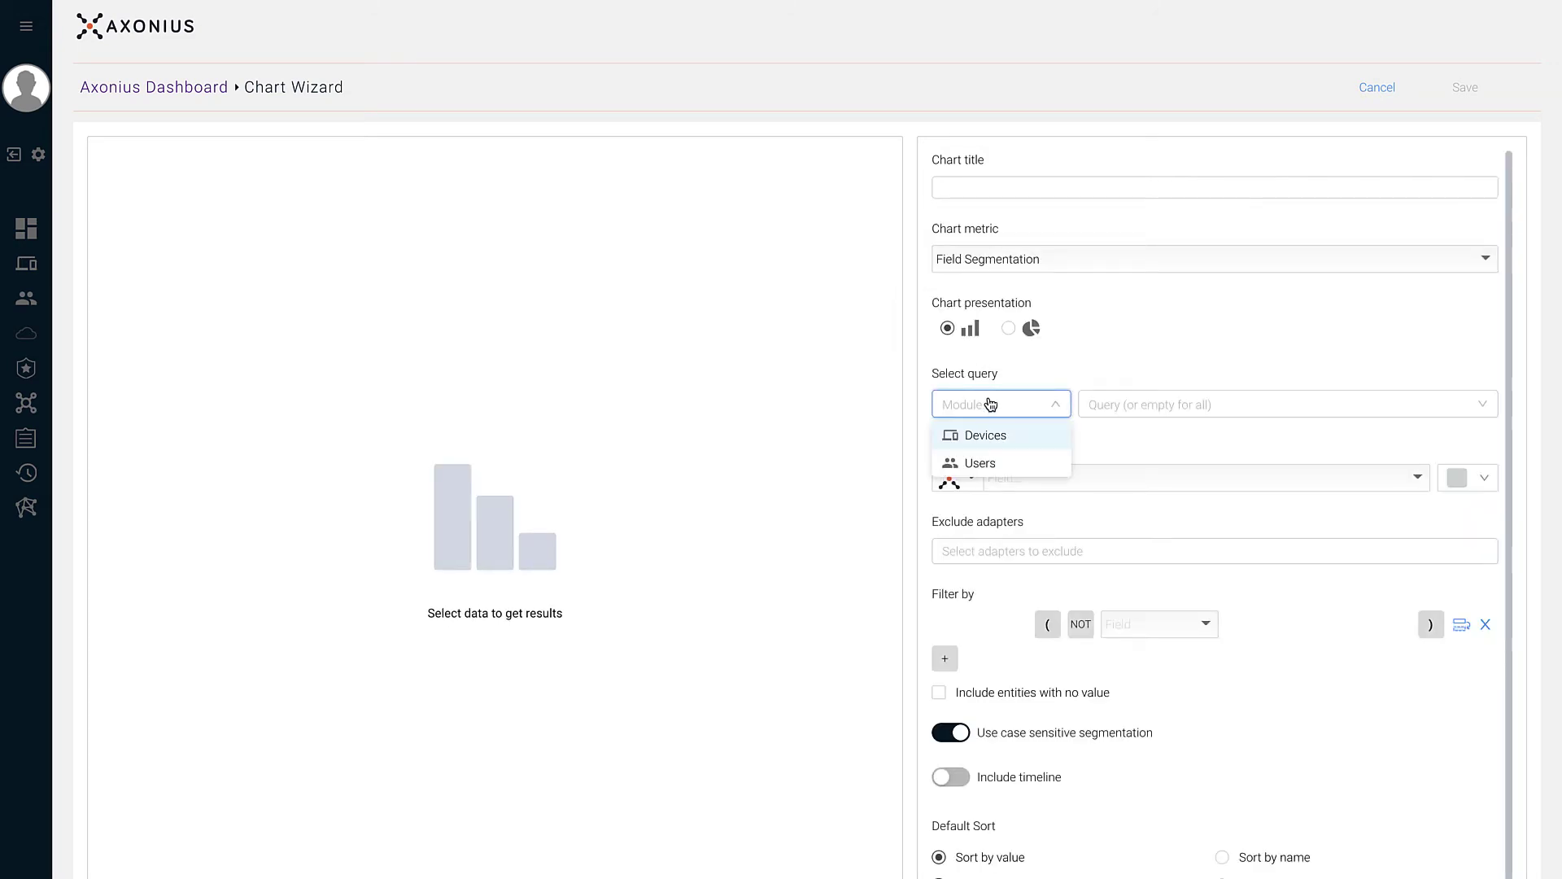
{"action": "left_click", "coordinate": [1009, 449]}
{"action": "left_click", "coordinate": [1125, 412]}
{"action": "type", "text": "all d"}
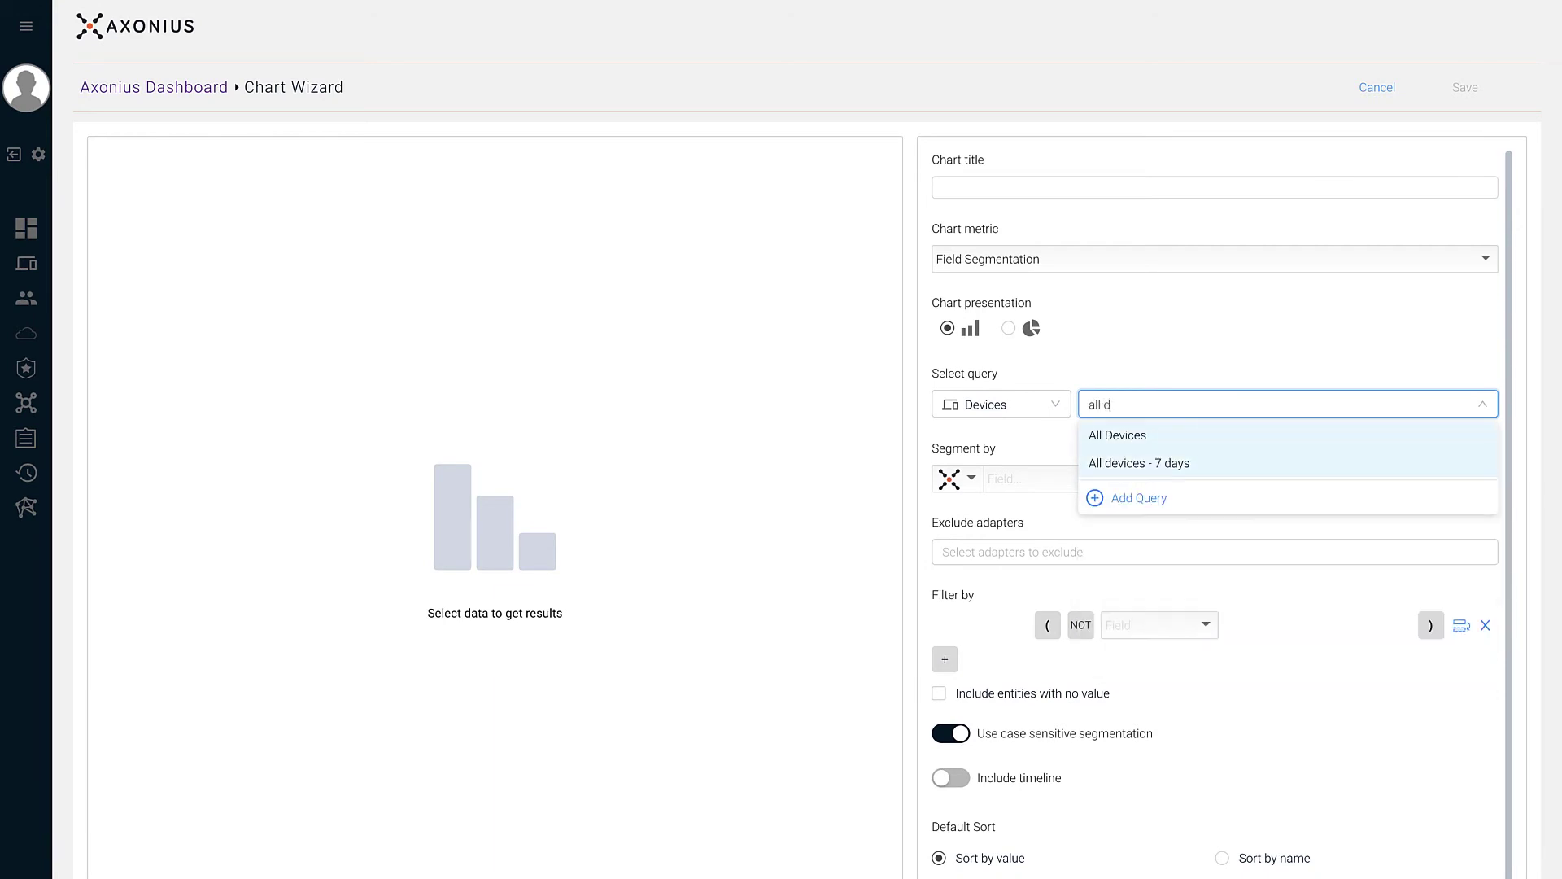
{"action": "type", "text": "evi"}
{"action": "left_click", "coordinate": [1133, 440]}
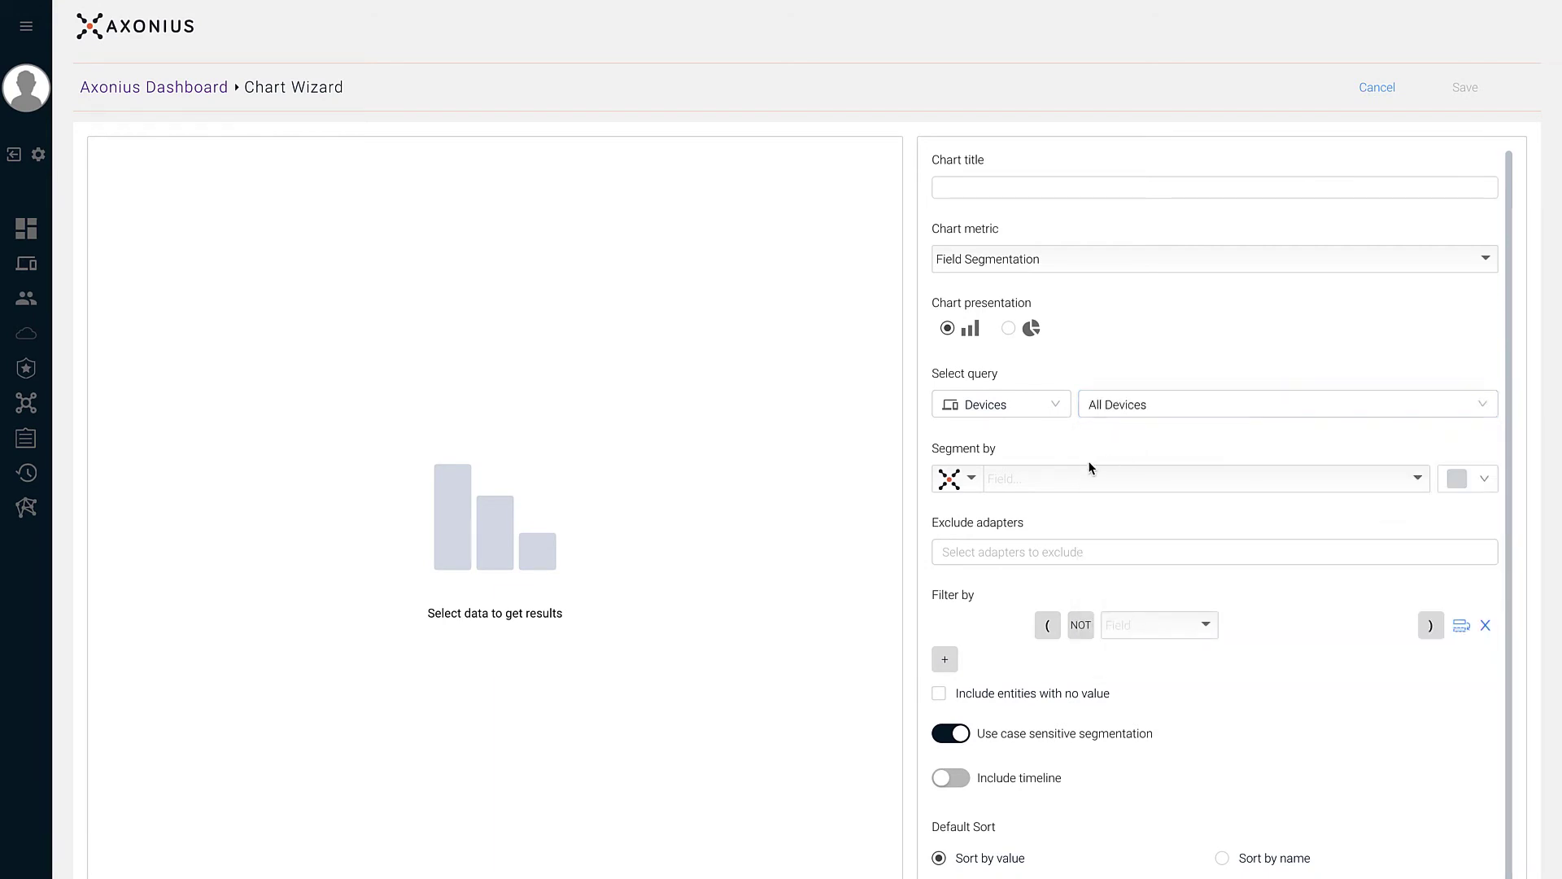
{"action": "left_click", "coordinate": [1087, 474]}
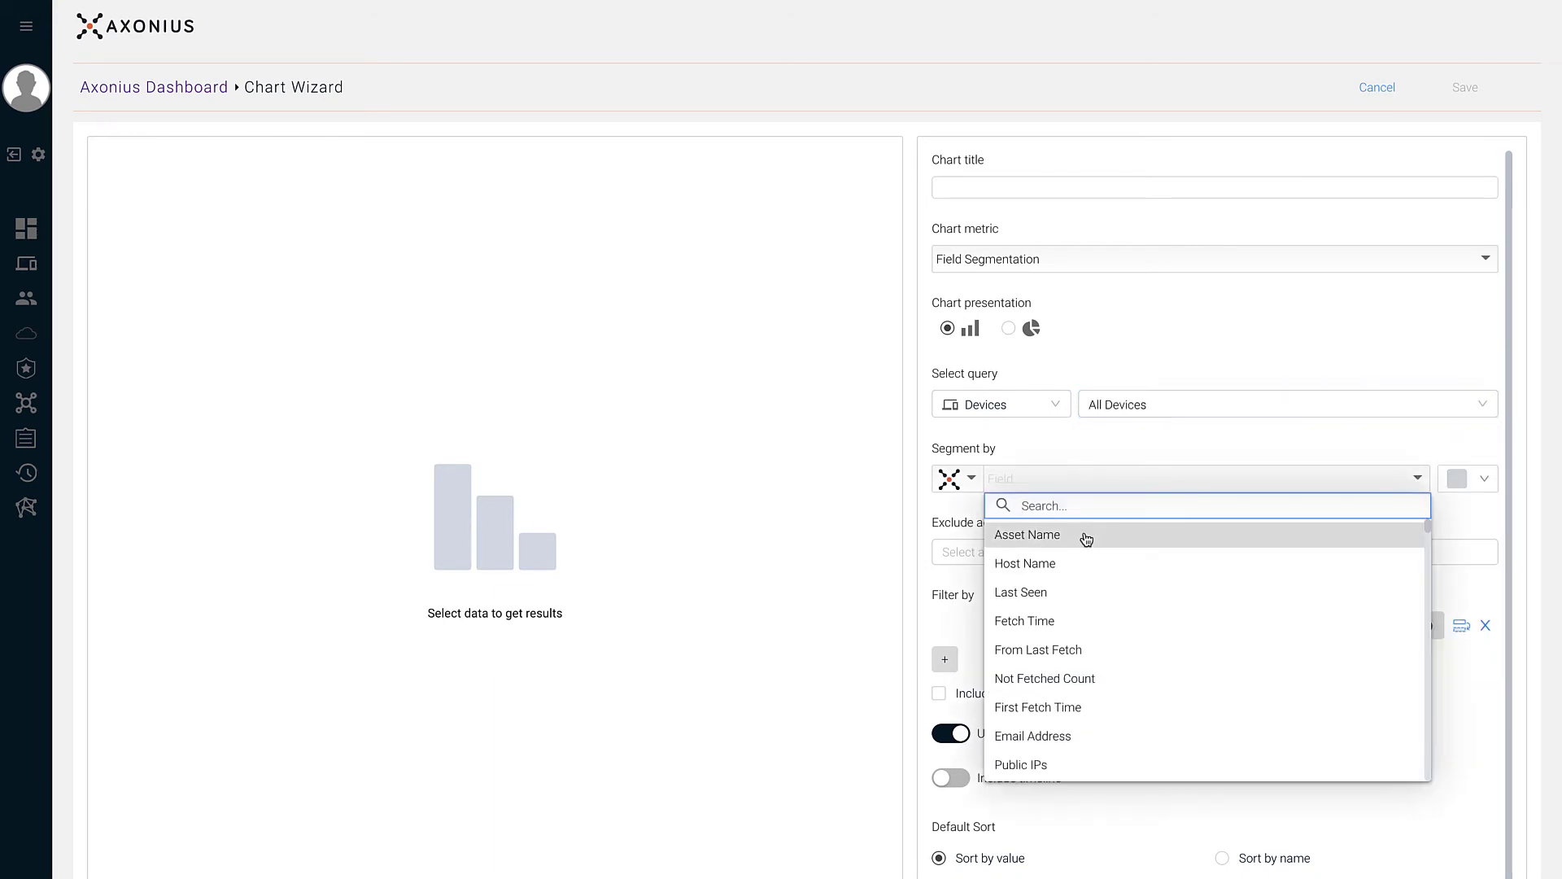
{"action": "left_click", "coordinate": [1071, 574]}
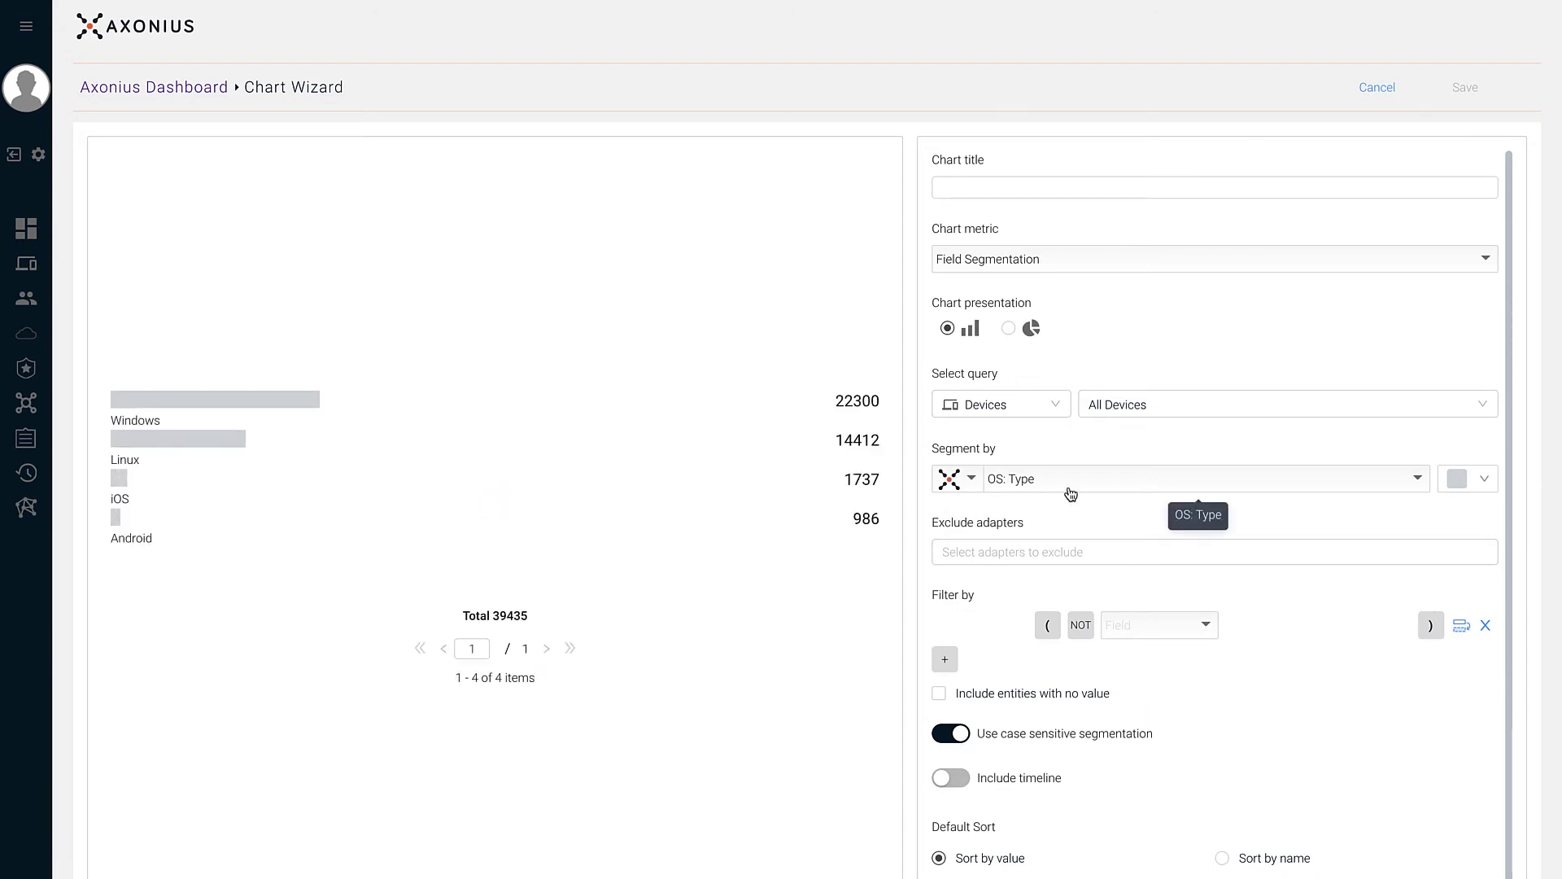
Step: Show the breakdown as a pie with filter NOT OS: Type equals Android
{"action": "left_click", "coordinate": [1030, 328]}
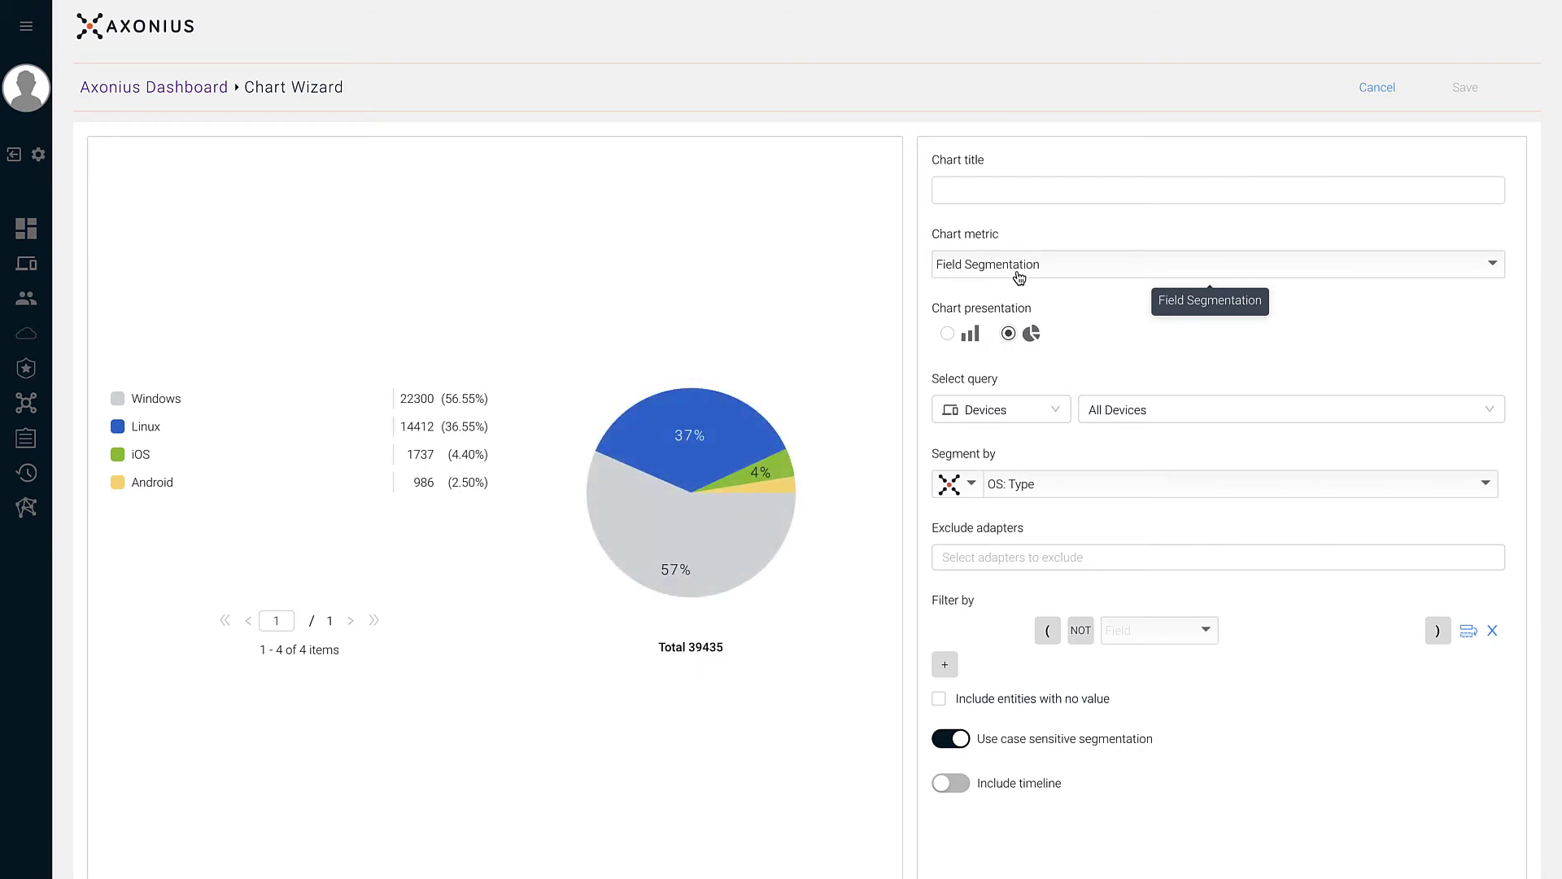
{"action": "left_click_drag", "start_coordinate": [1019, 278], "coordinate": [1151, 582]}
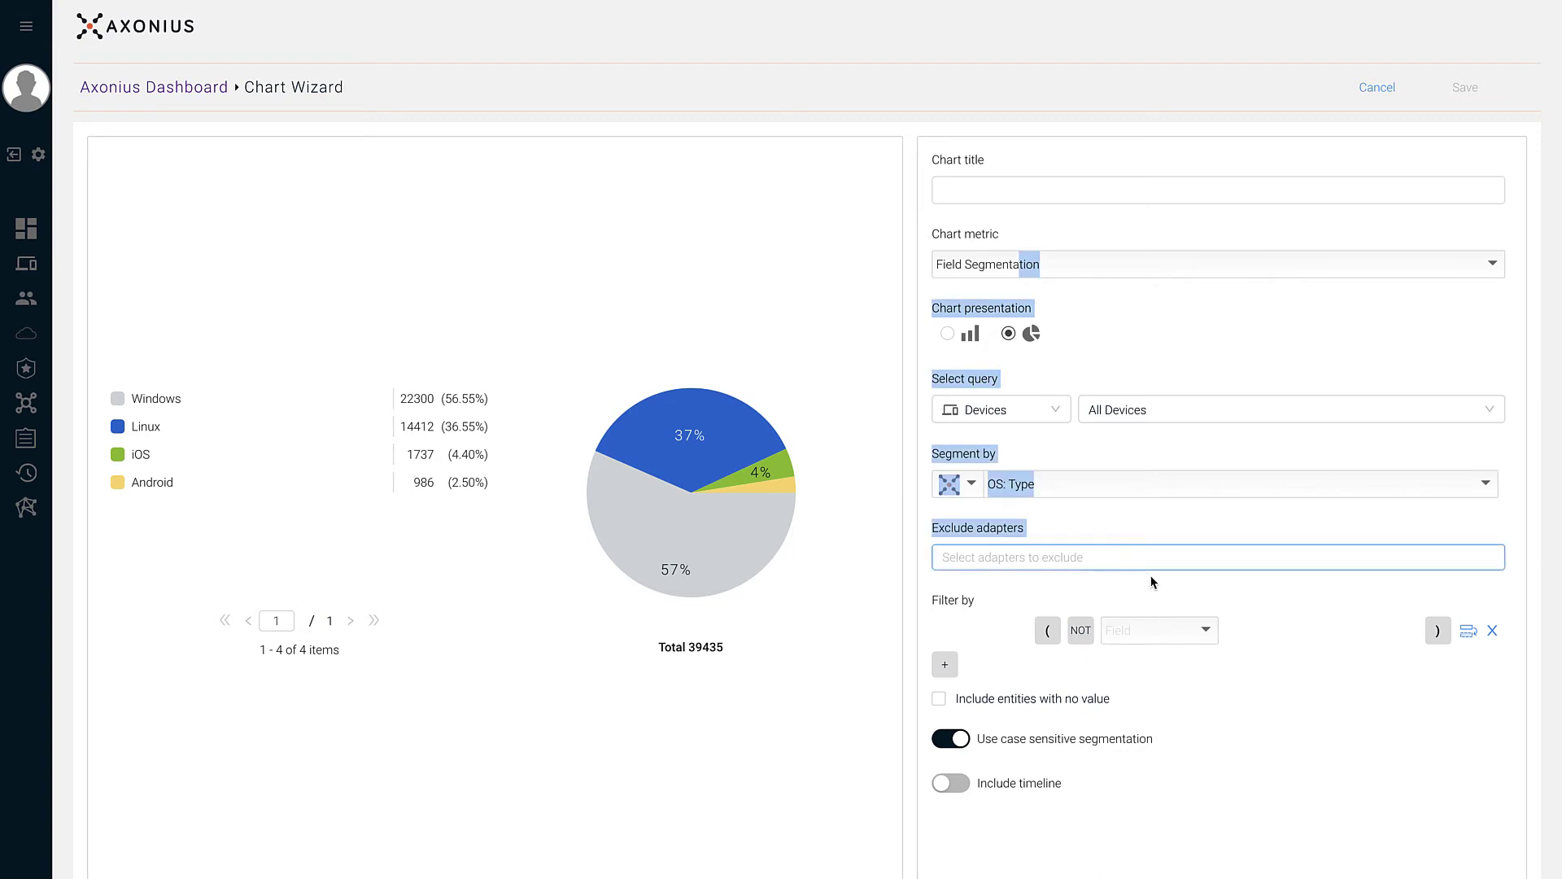
{"action": "left_click", "coordinate": [1159, 589]}
{"action": "left_click", "coordinate": [1149, 628]}
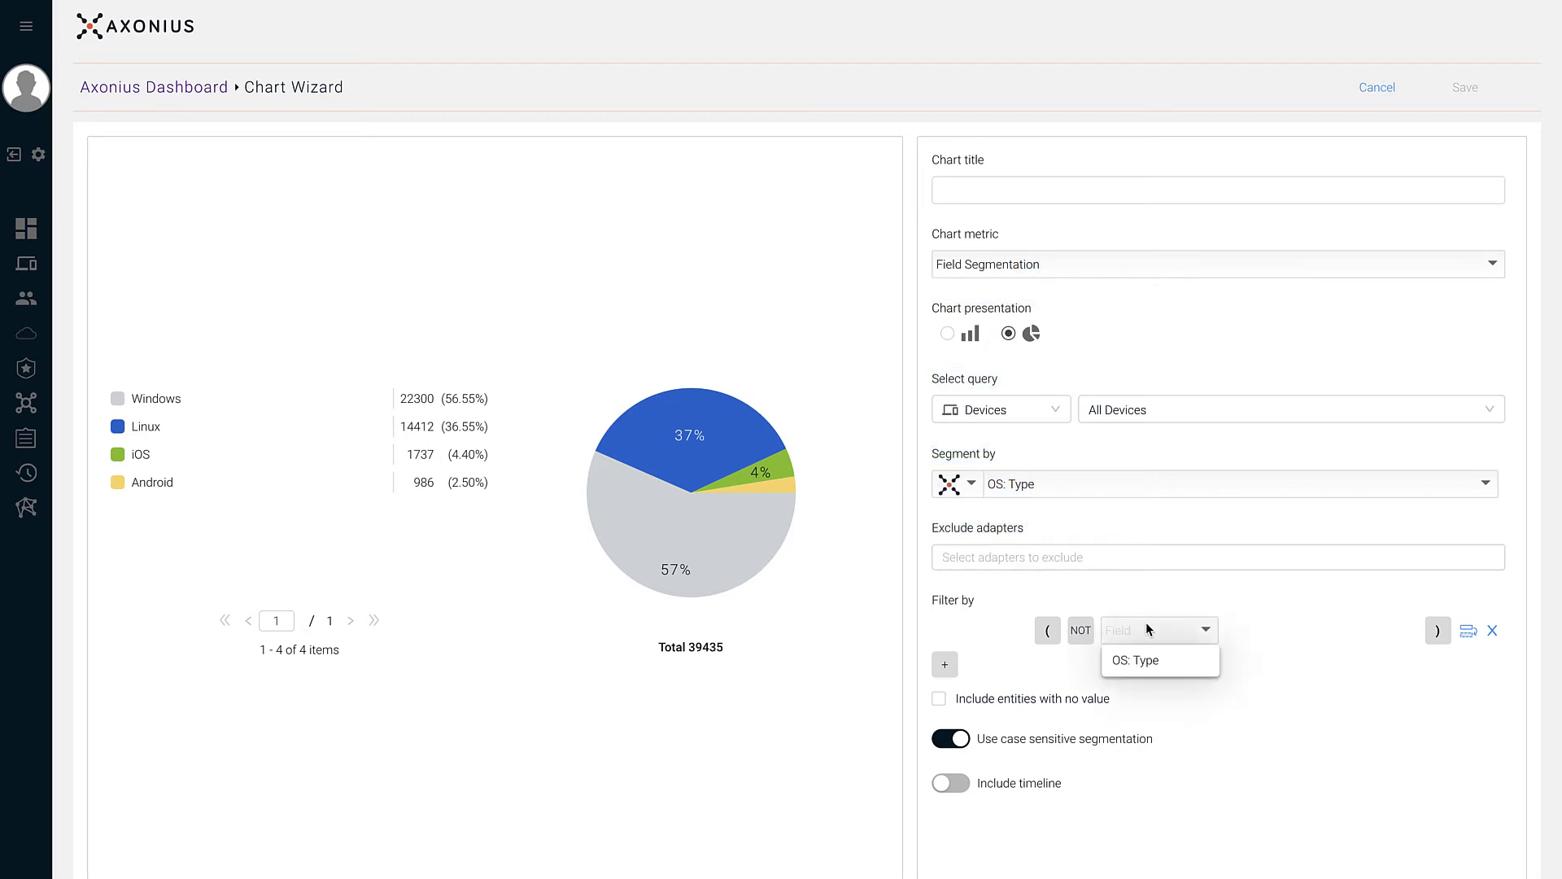
{"action": "left_click", "coordinate": [1135, 660]}
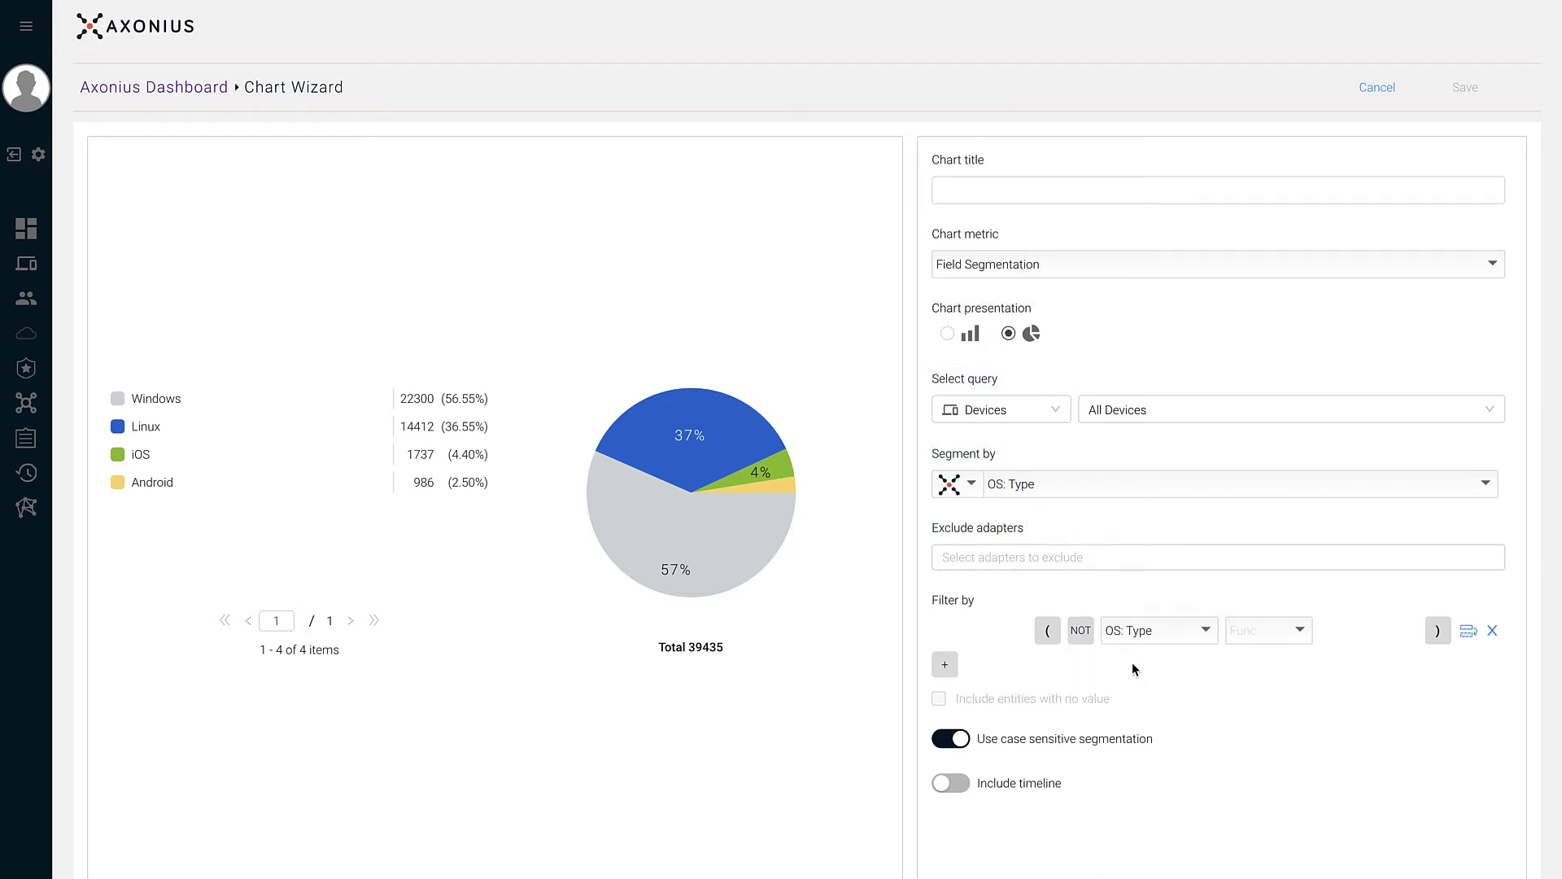
{"action": "left_click", "coordinate": [1080, 630]}
{"action": "left_click", "coordinate": [1247, 637]}
{"action": "left_click", "coordinate": [1252, 655]}
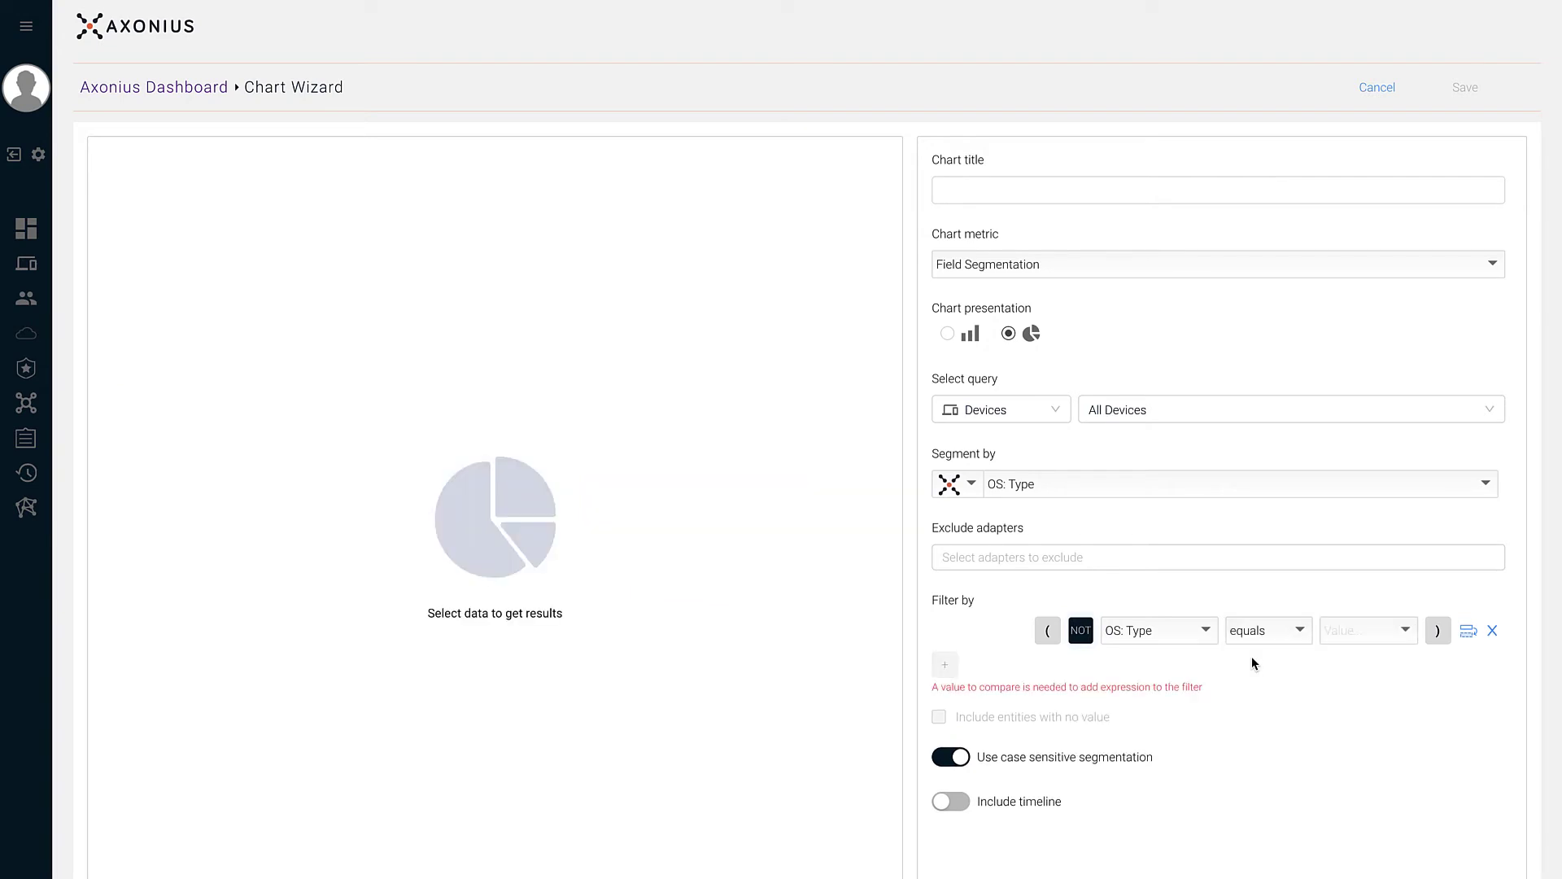
{"action": "left_click", "coordinate": [1327, 637]}
{"action": "left_click", "coordinate": [1350, 833]}
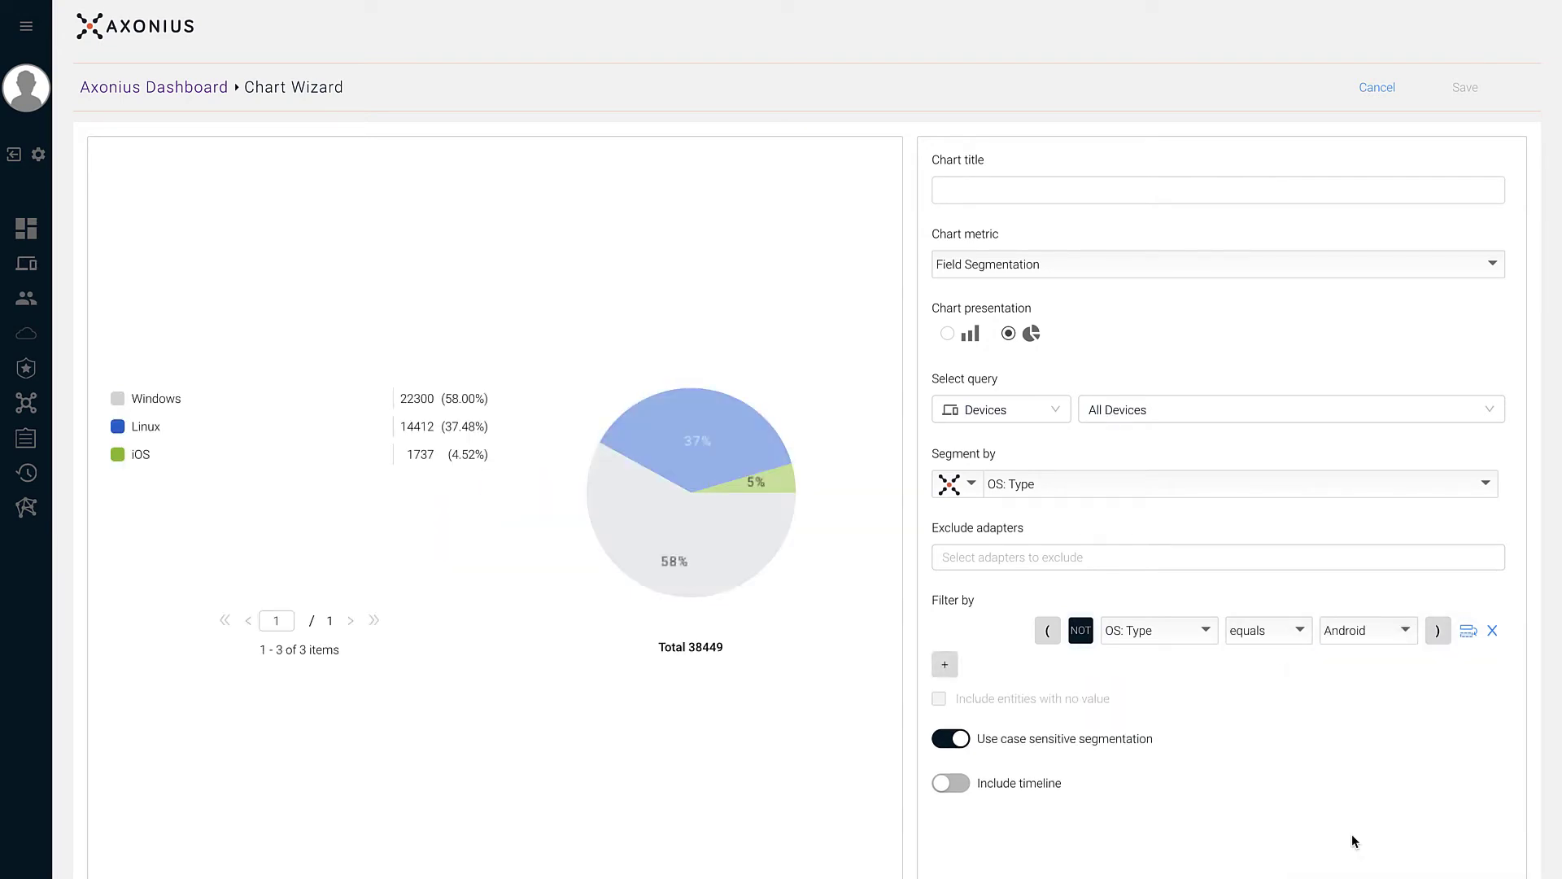
Step: Exclude data from the MobileIron EMM adapter
{"action": "left_click", "coordinate": [1302, 558]}
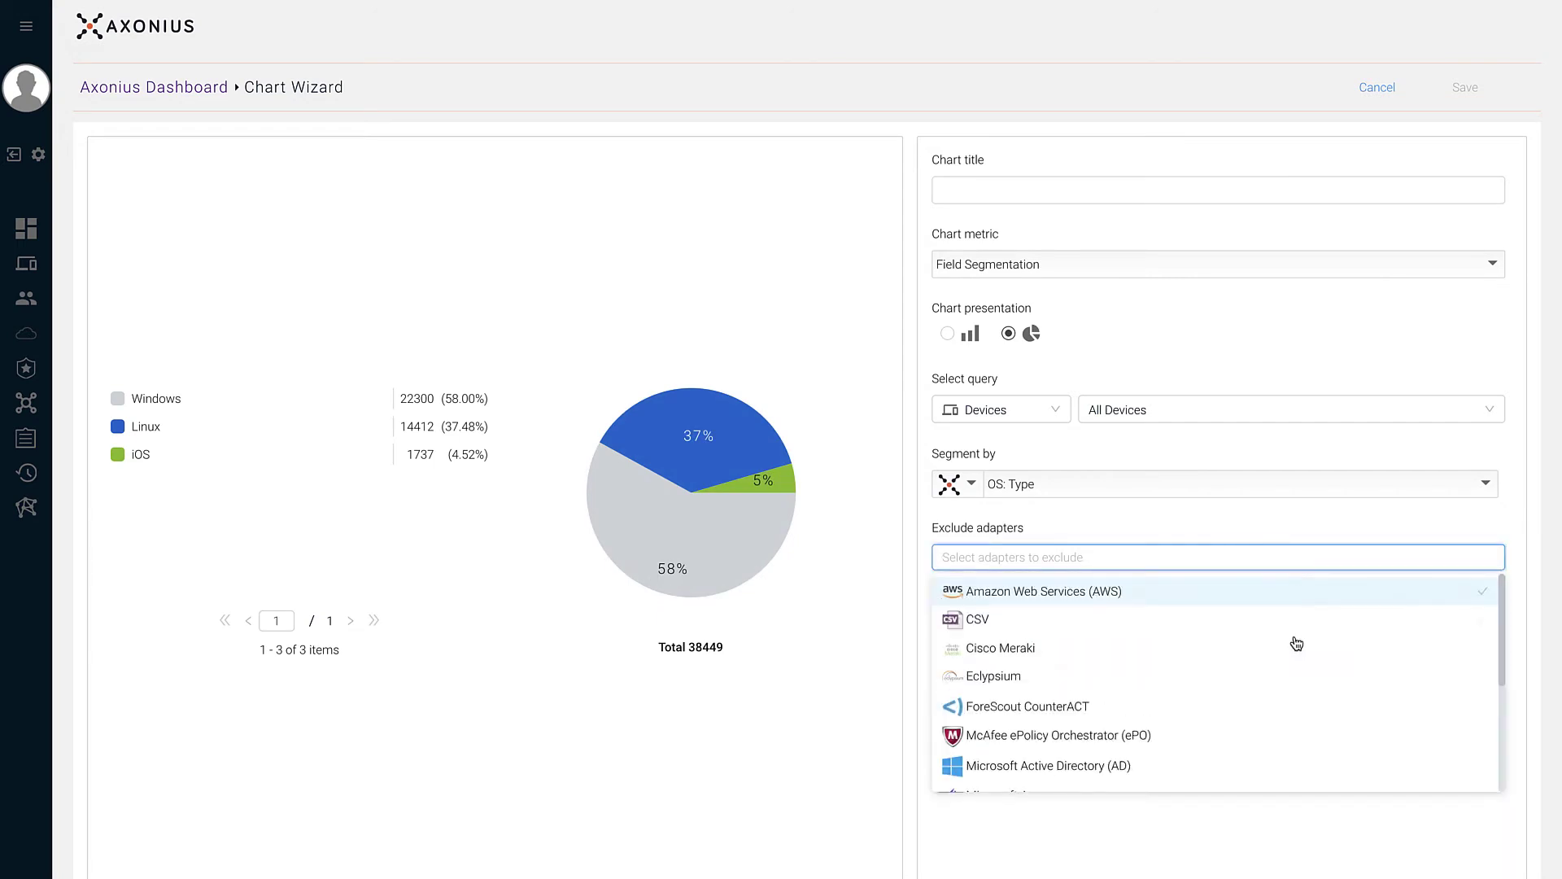
{"action": "scroll", "coordinate": [1288, 670], "scroll_direction": "down", "scroll_amount": 3}
{"action": "scroll", "coordinate": [1288, 669], "scroll_direction": "down", "scroll_amount": 1}
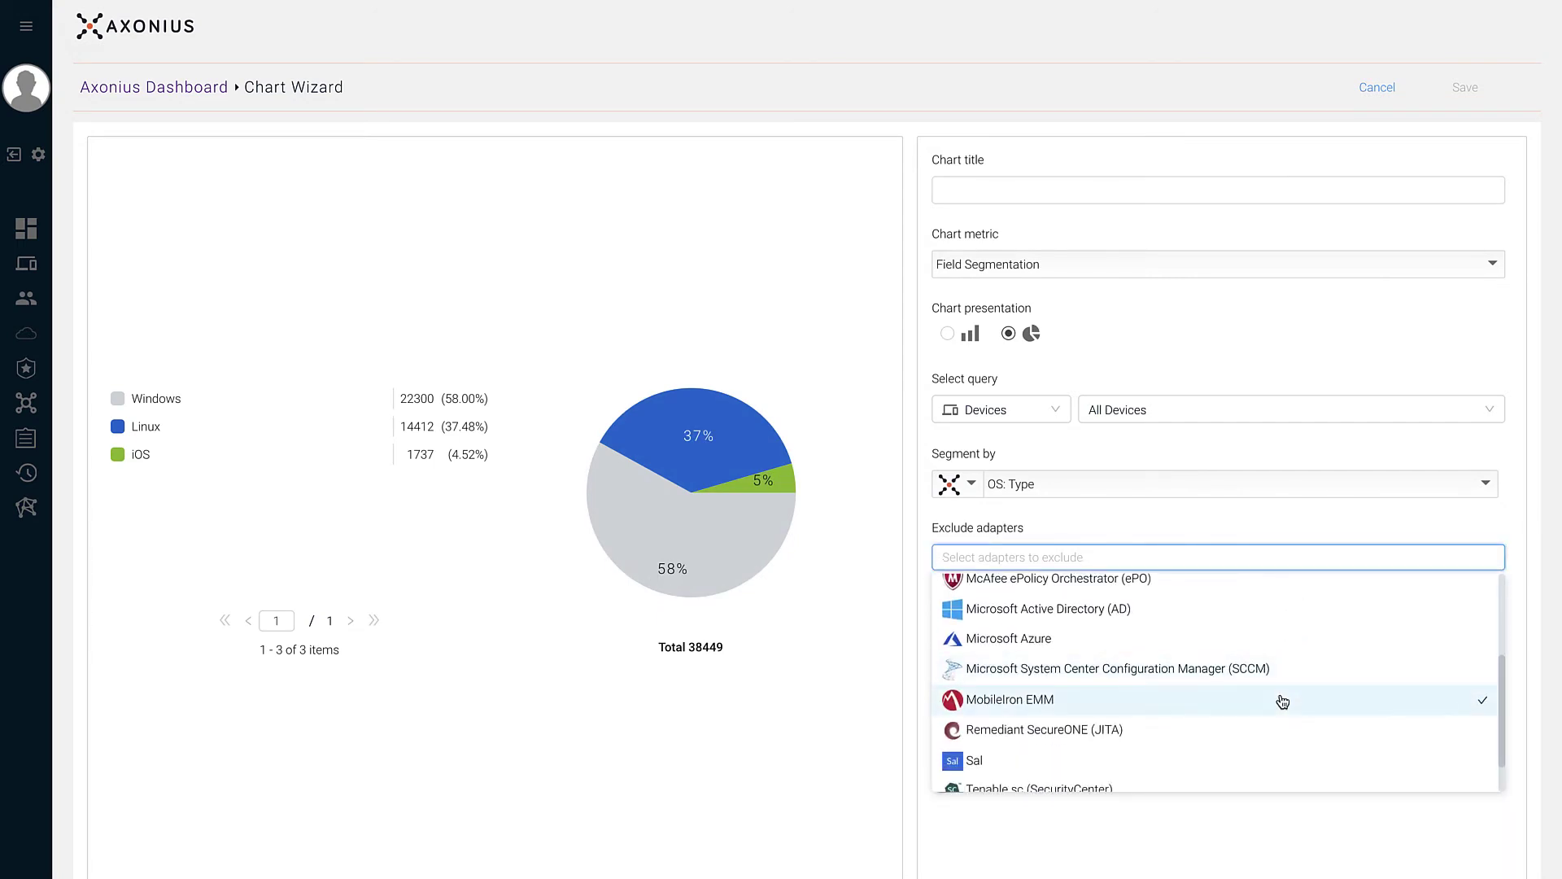
{"action": "left_click", "coordinate": [1283, 699]}
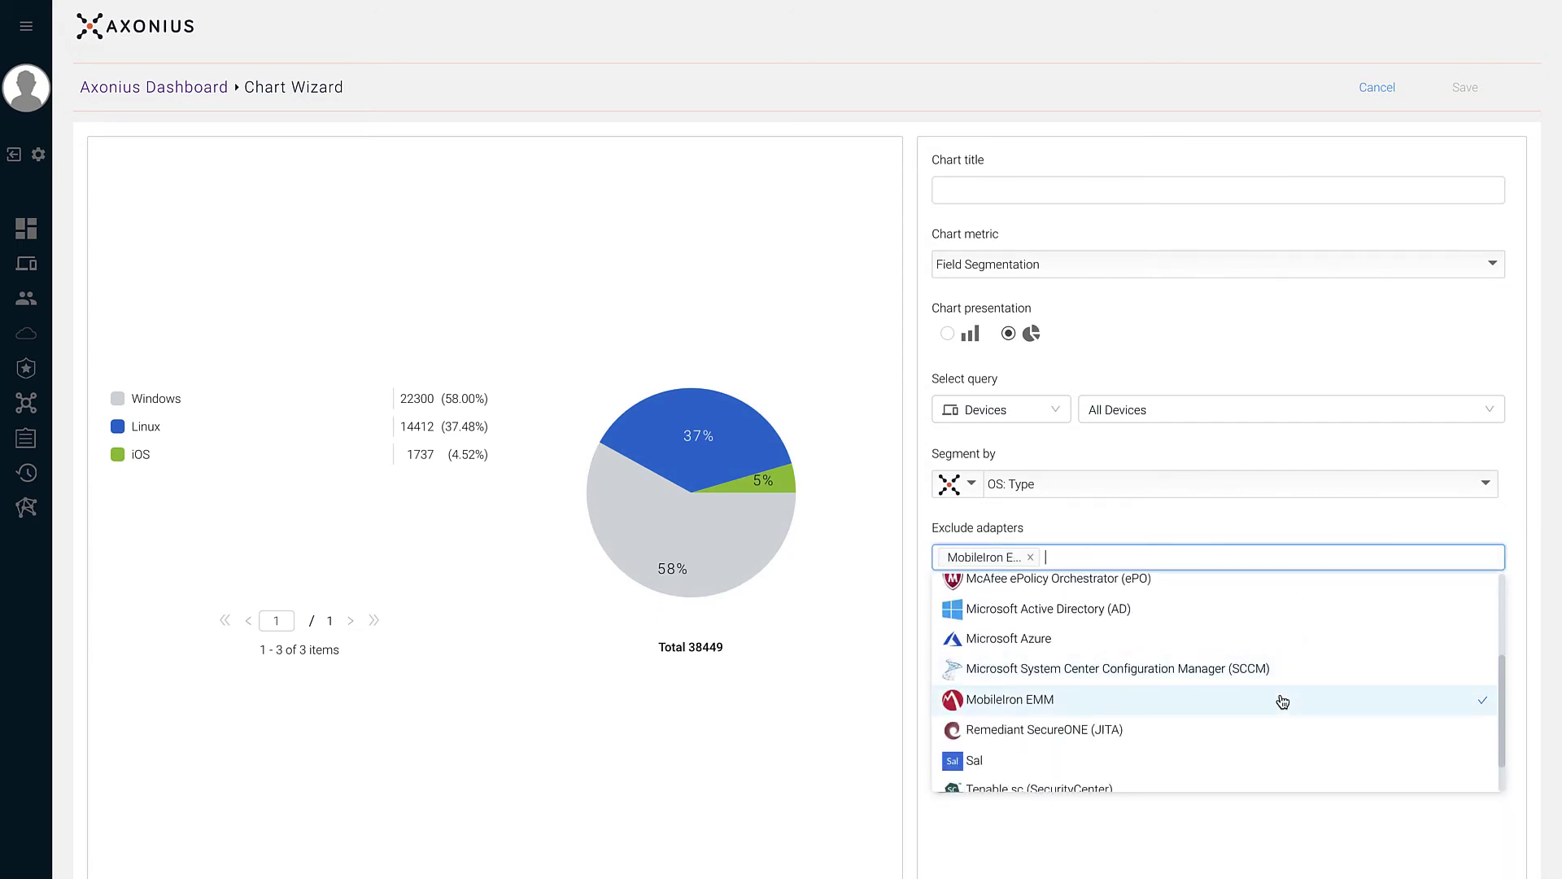
{"action": "left_click", "coordinate": [1330, 843]}
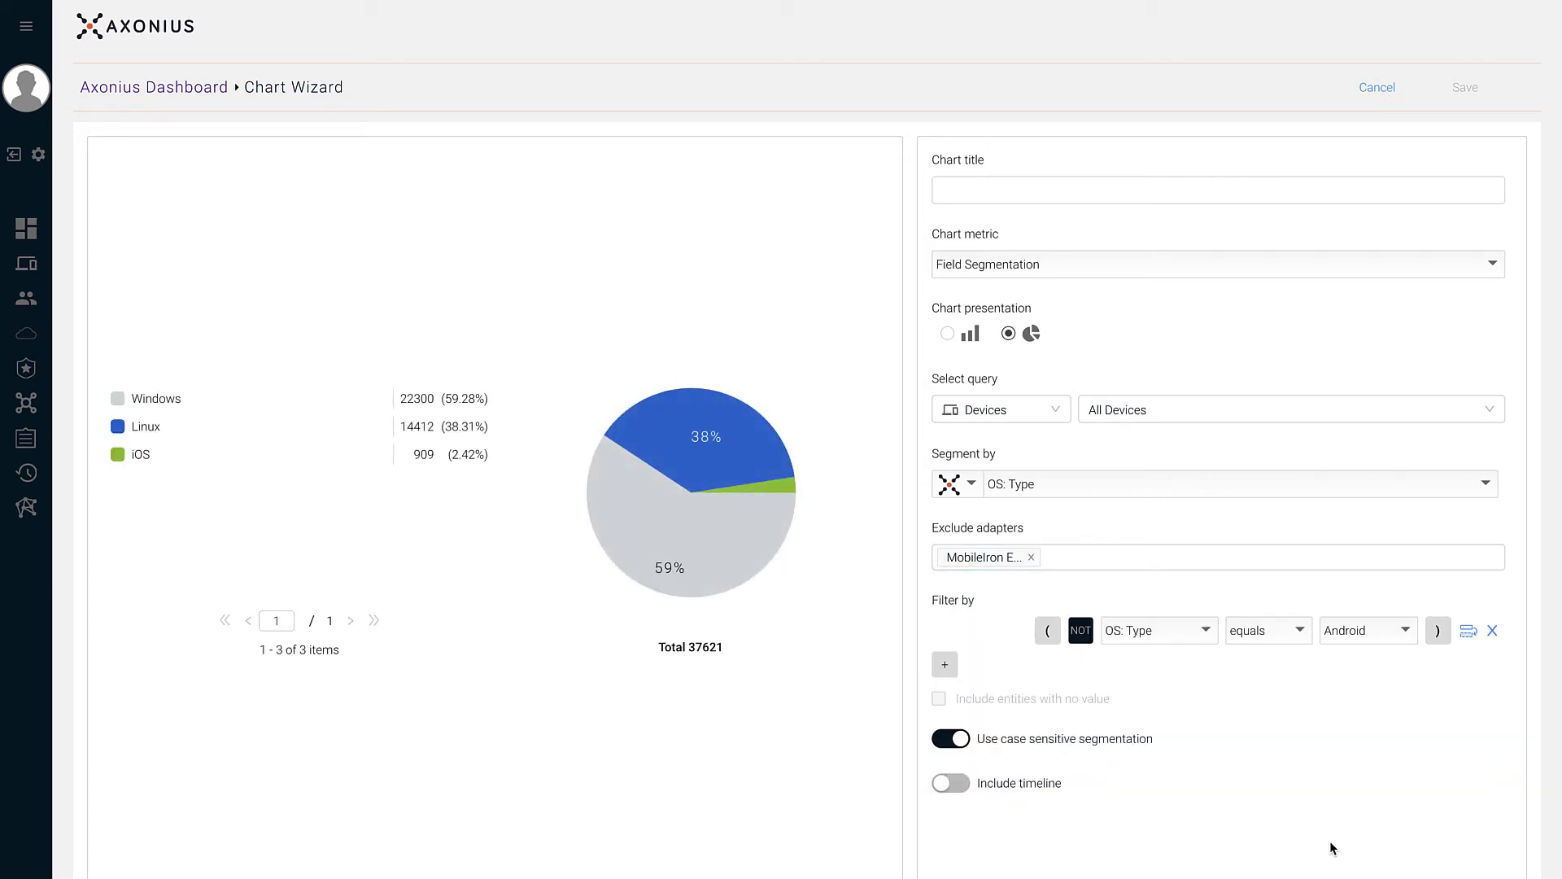
Step: Include a timeline showing results for the last 7 days
{"action": "left_click", "coordinate": [962, 784]}
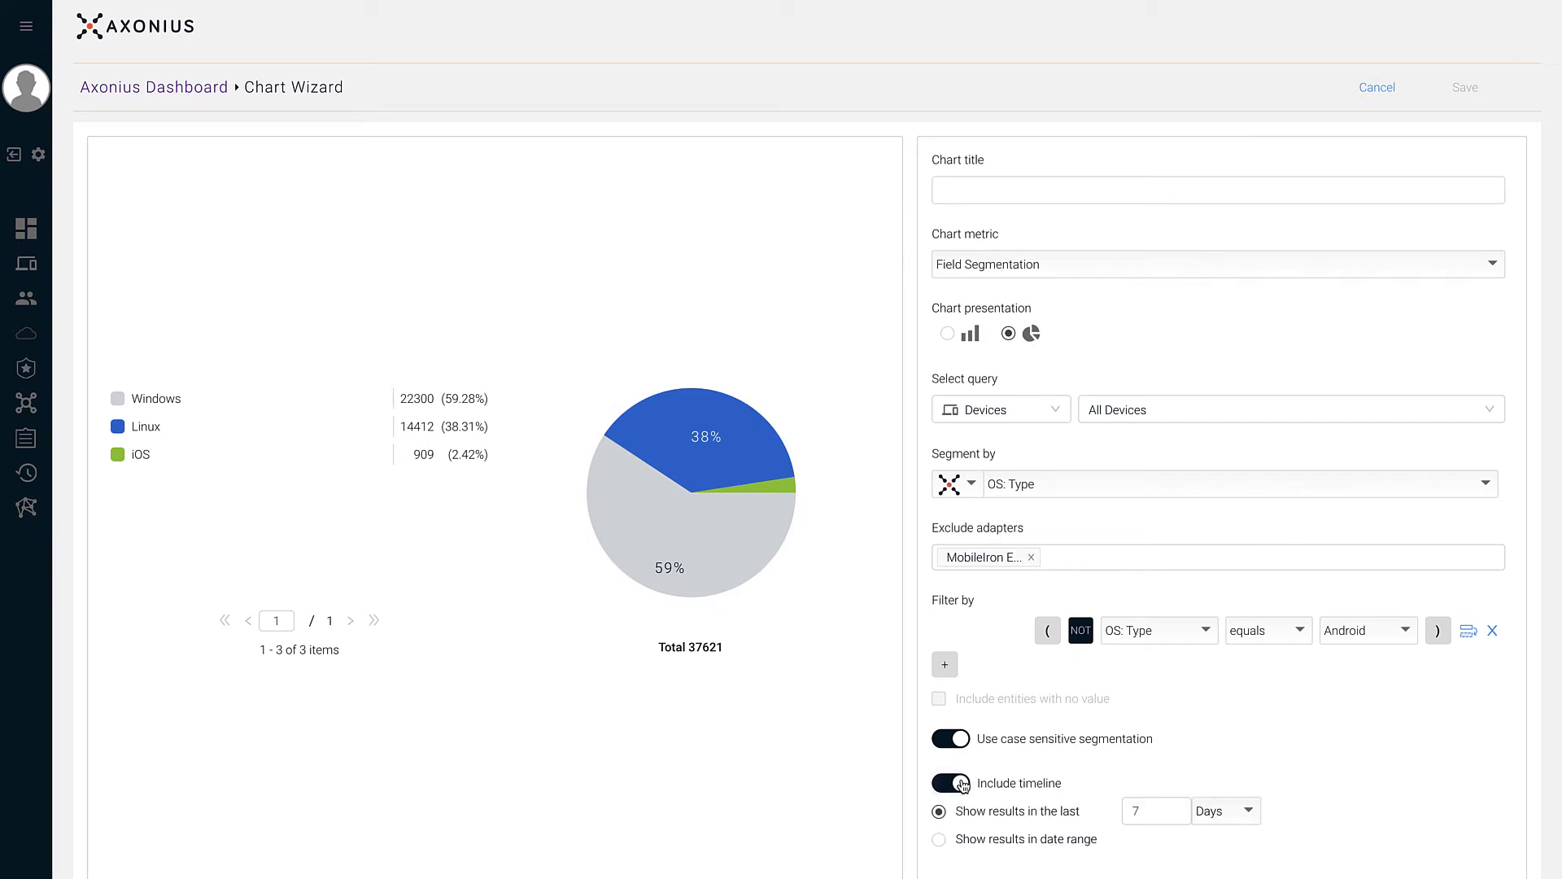
{"action": "double_click", "coordinate": [1137, 811]}
{"action": "type", "text": "1"}
{"action": "left_click", "coordinate": [1061, 836]}
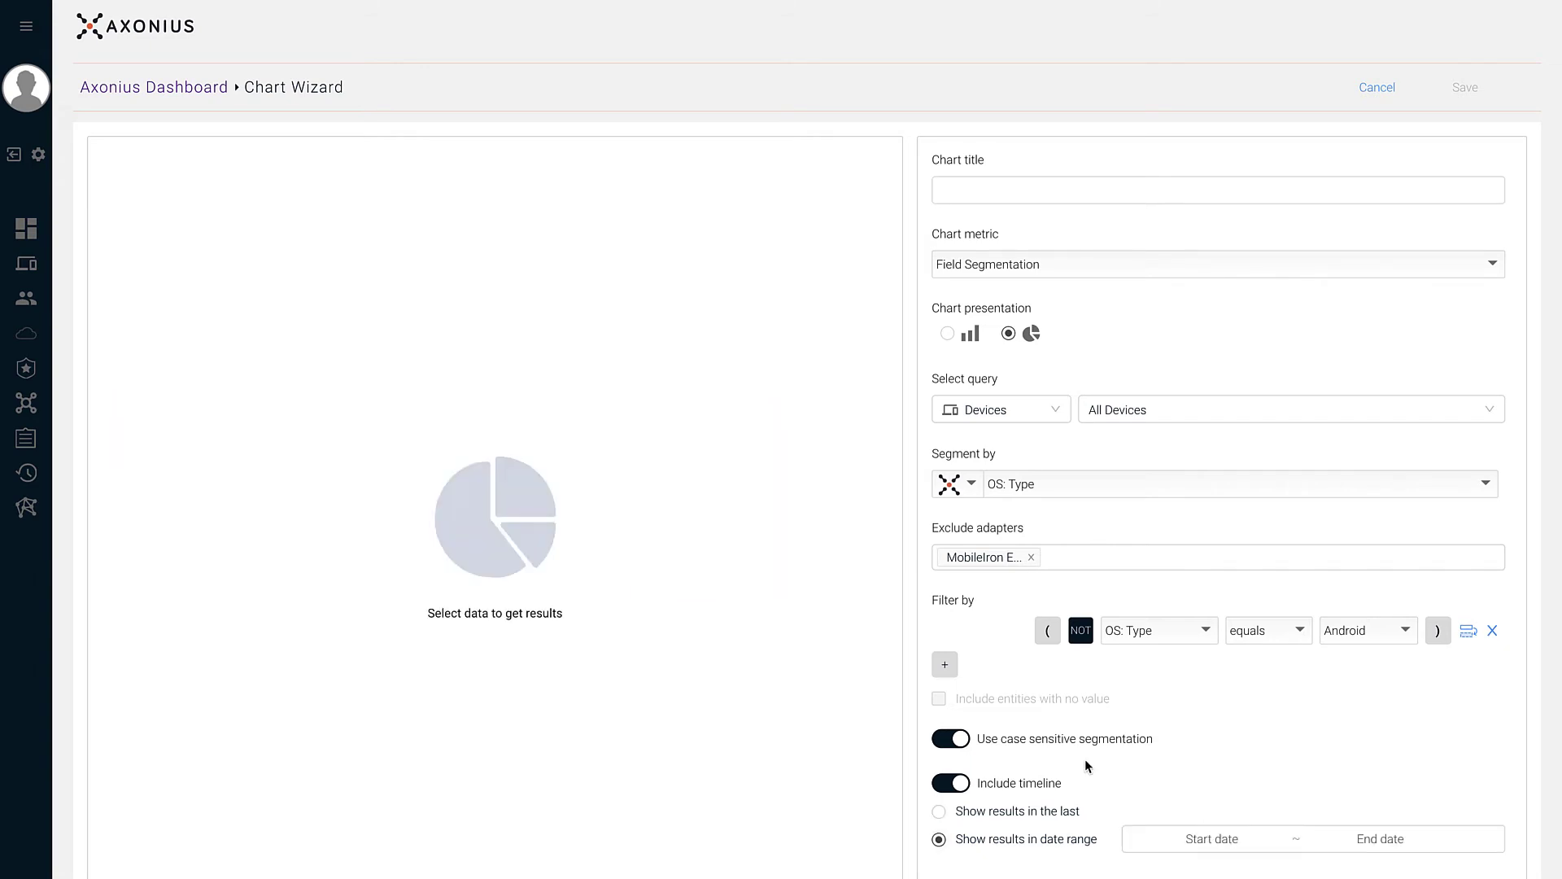
{"action": "left_click", "coordinate": [1031, 814]}
Step: Title the chart 'OS Type Breakdown' and save it to My Dashboard
{"action": "left_click", "coordinate": [1115, 195]}
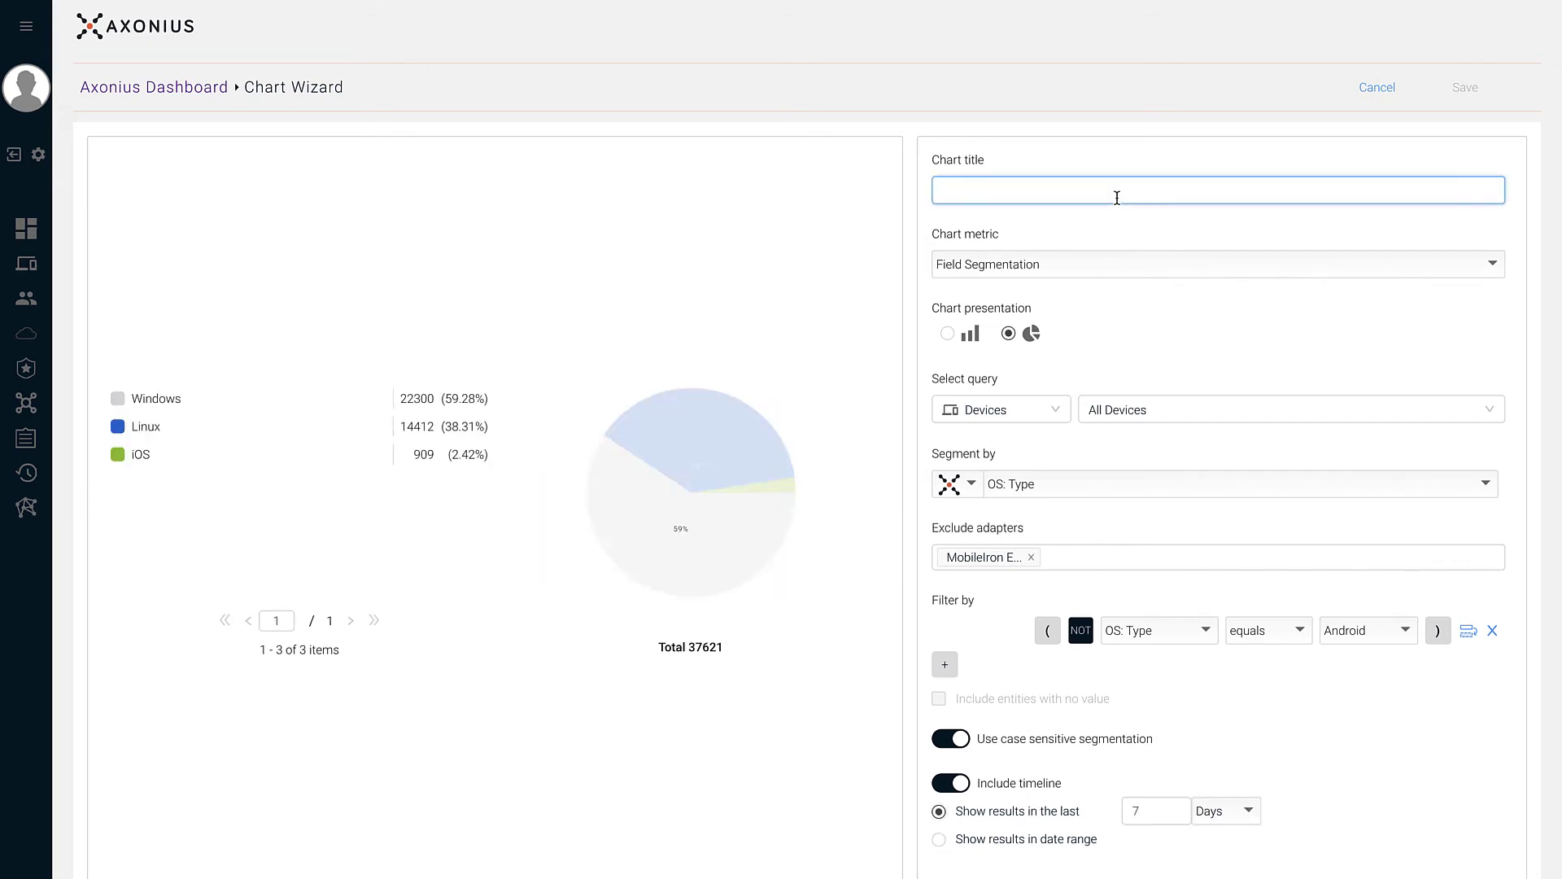
{"action": "type", "text": "OS Type Break"}
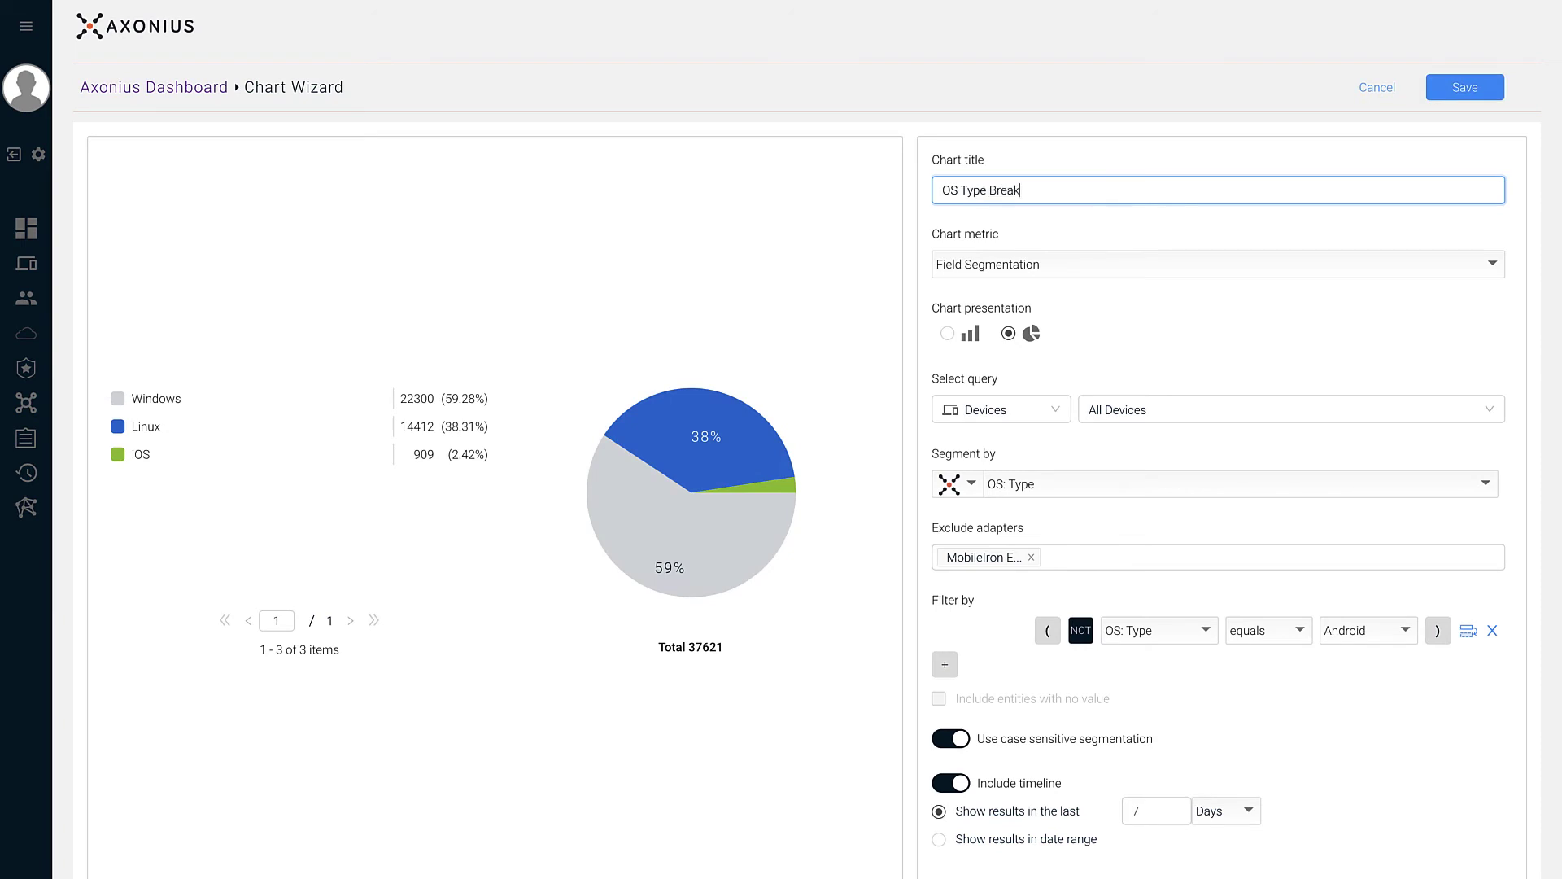
{"action": "type", "text": "down"}
{"action": "left_click", "coordinate": [1464, 89]}
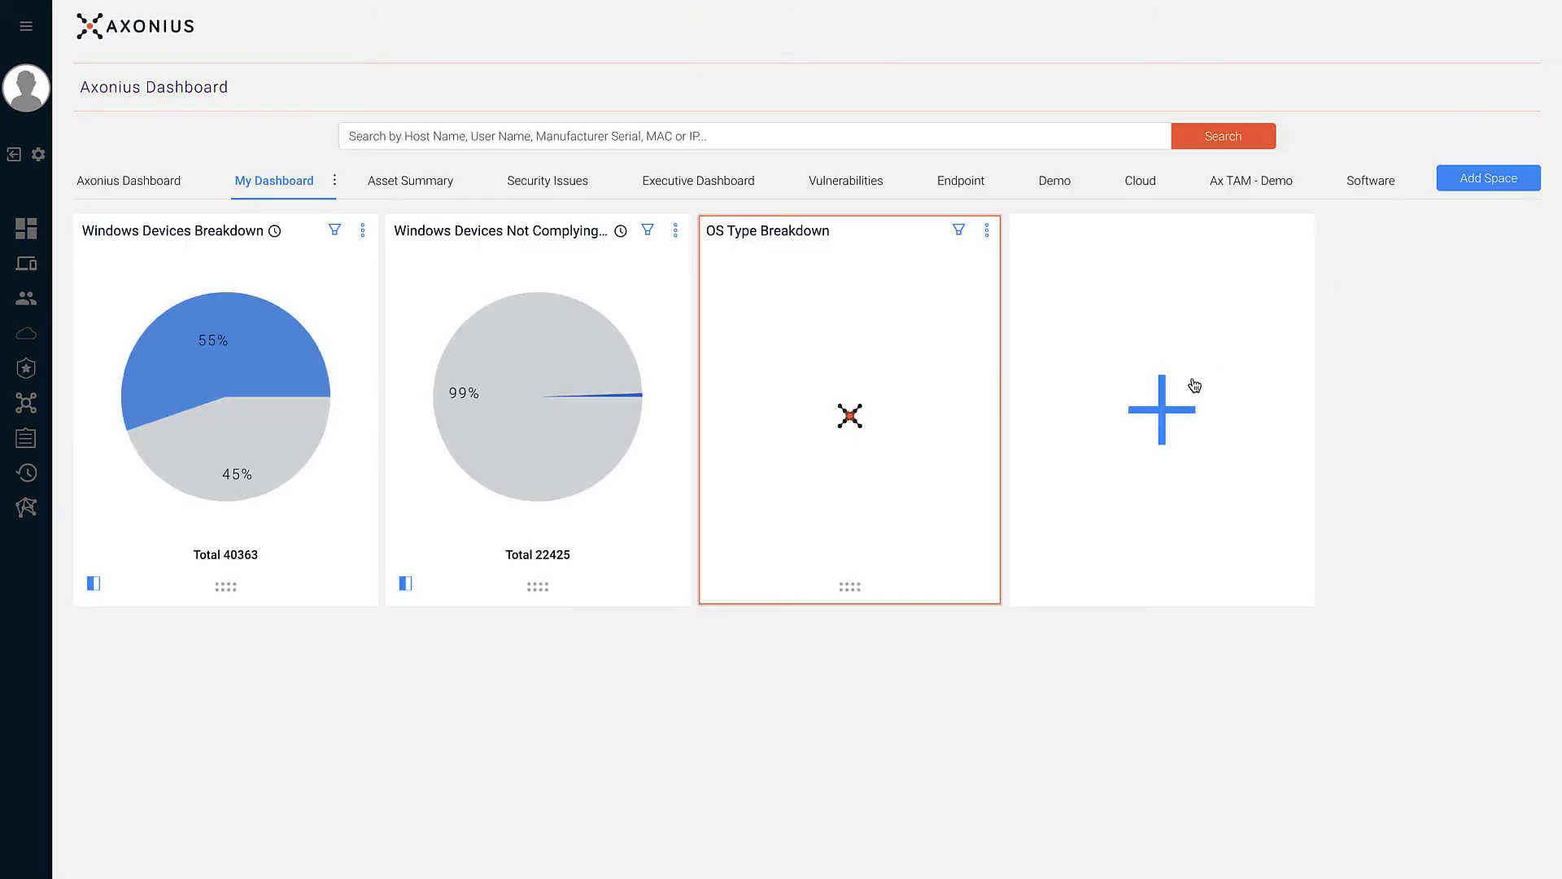
Step: Start a new chart titled 'Timeline Chart' with the Query Timeline metric
{"action": "left_click", "coordinate": [1195, 389]}
{"action": "type", "text": "Time"}
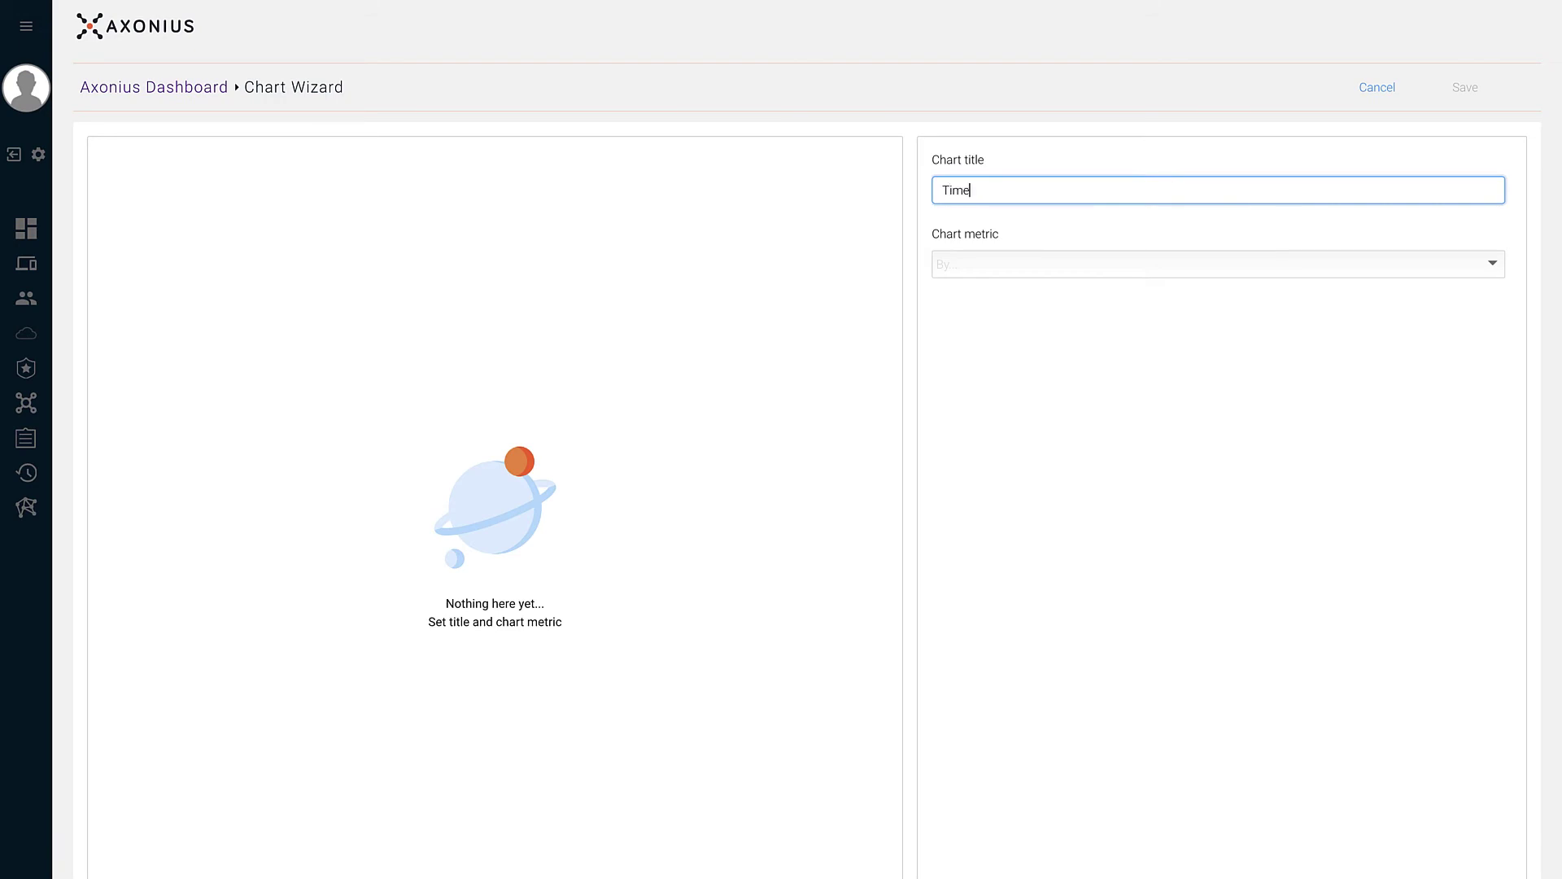
{"action": "type", "text": "line Chart"}
{"action": "left_click", "coordinate": [1108, 272]}
{"action": "left_click", "coordinate": [1070, 437]}
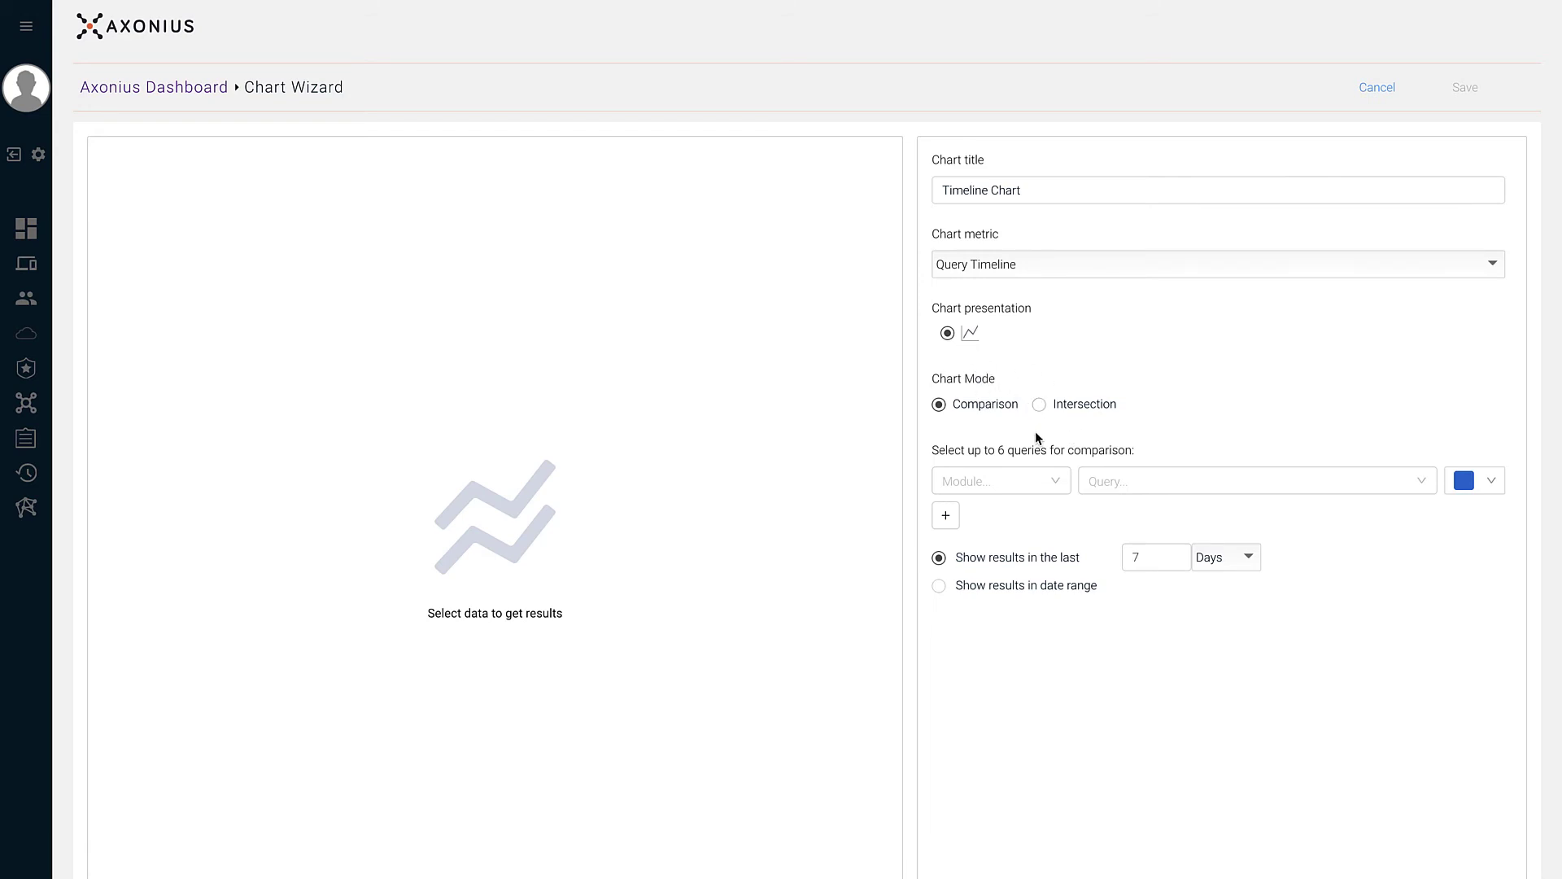
Step: Add Devices queries 'Windows devices' and 'All Devices' as the first two timeline rows
{"action": "left_click", "coordinate": [1039, 481]}
{"action": "left_click", "coordinate": [1029, 512]}
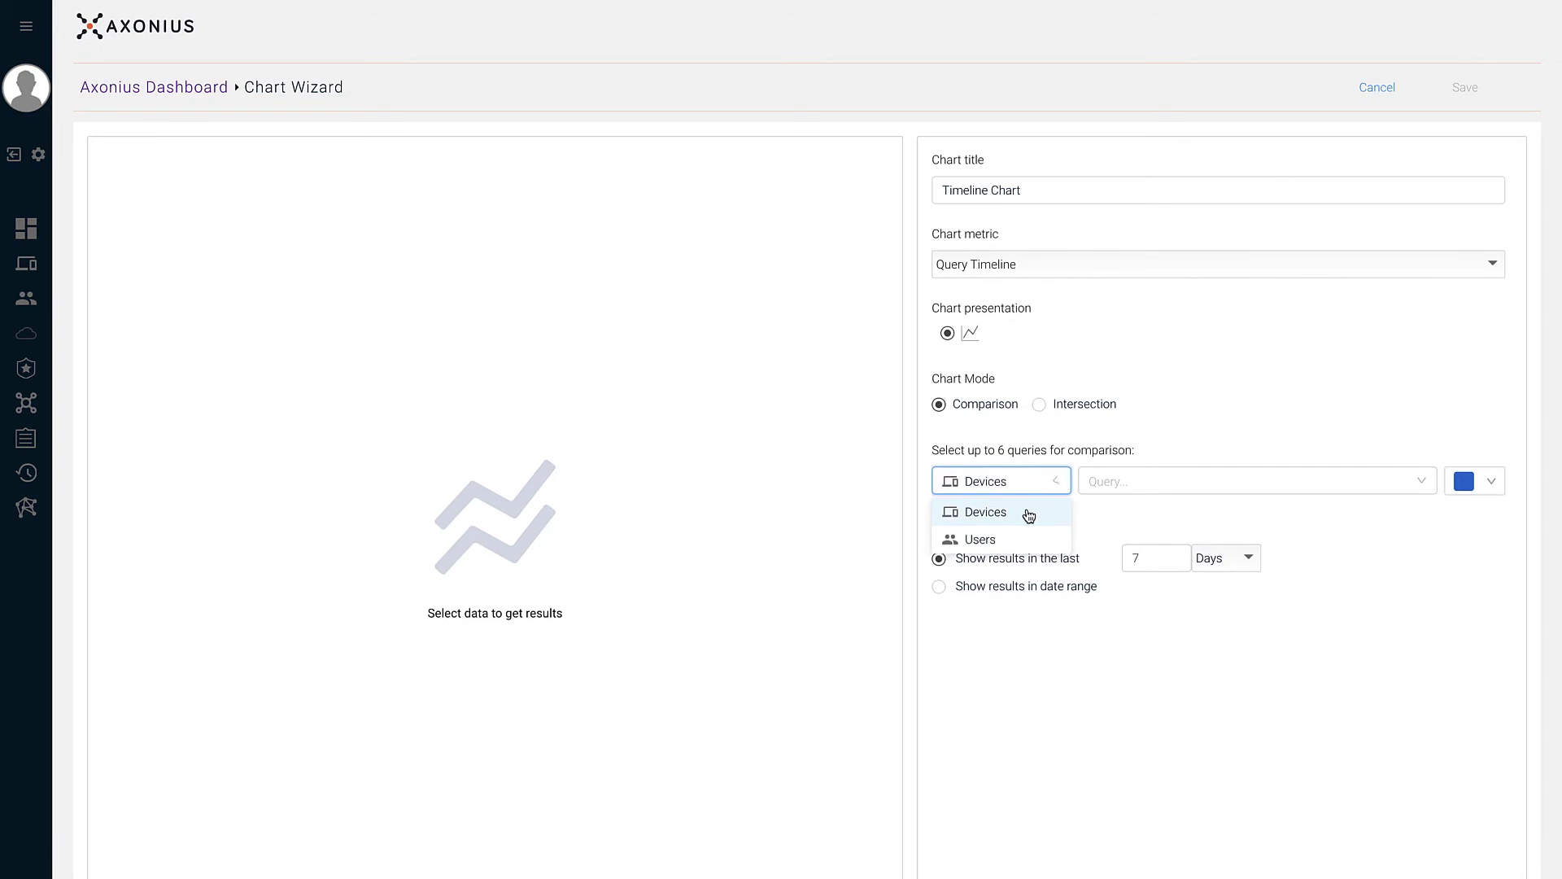
{"action": "left_click", "coordinate": [1145, 487]}
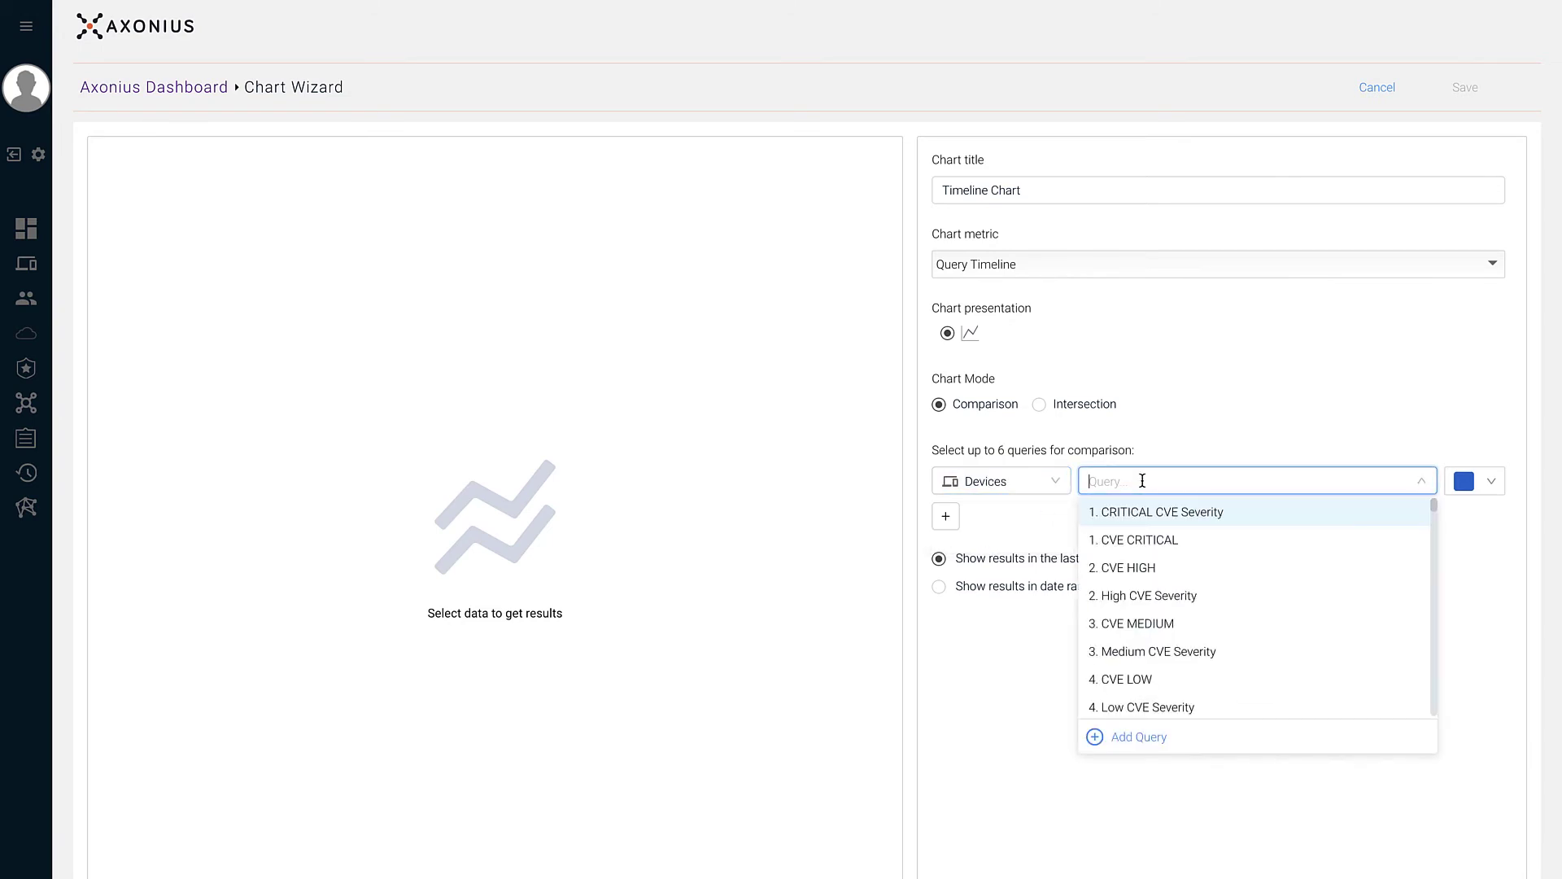
{"action": "type", "text": "a"}
{"action": "key", "text": "BackSpace"}
{"action": "type", "text": "wi"}
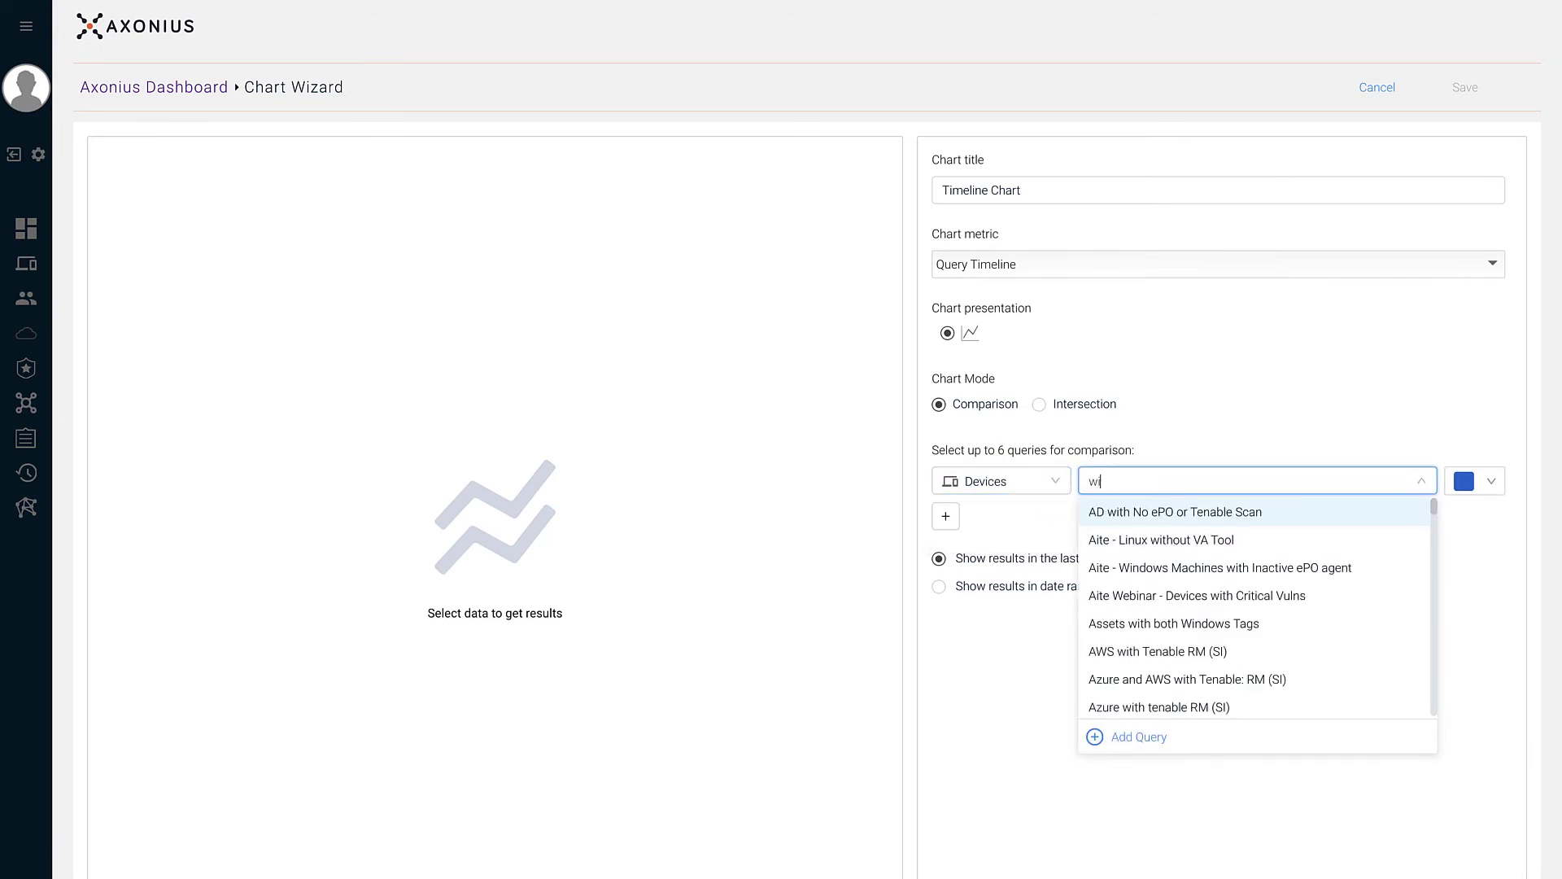
{"action": "type", "text": "ndows devices"}
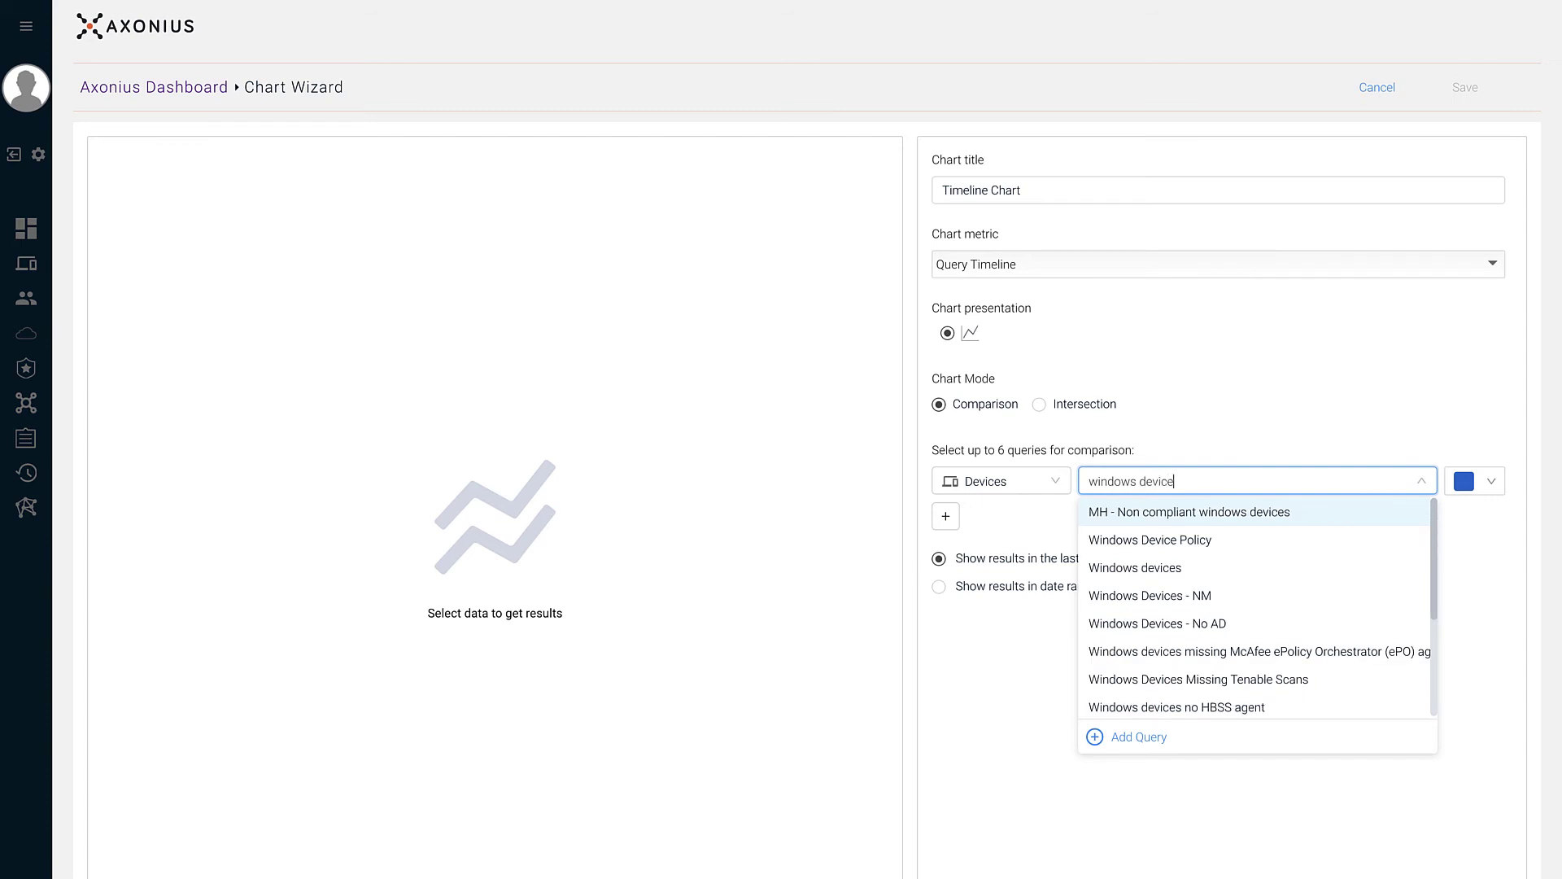
{"action": "left_click", "coordinate": [1114, 537]}
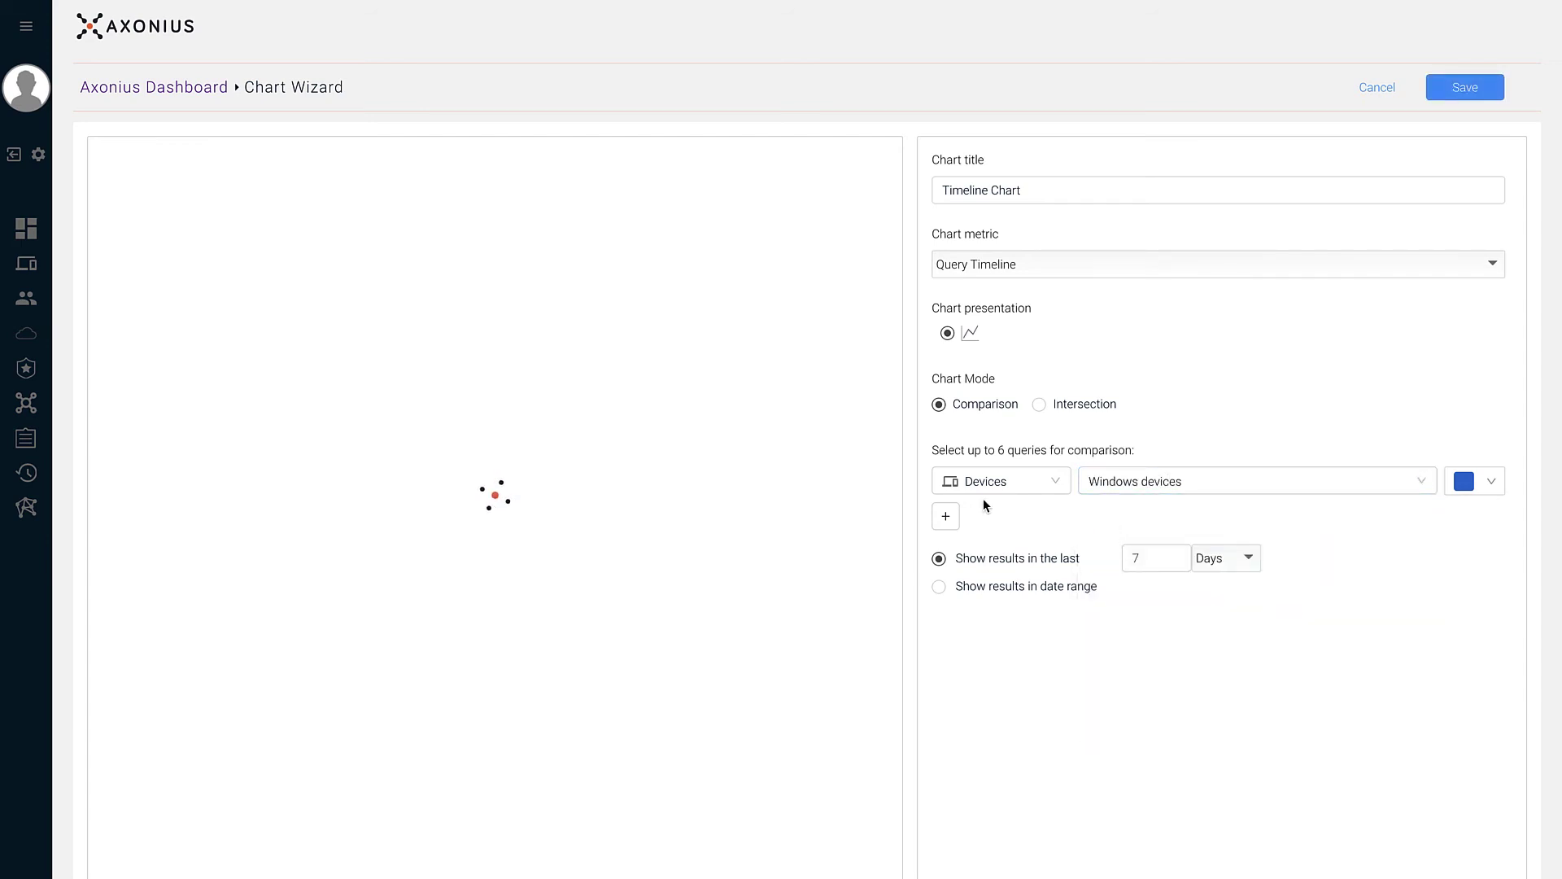
{"action": "left_click", "coordinate": [945, 516]}
{"action": "left_click", "coordinate": [1021, 518]}
{"action": "left_click", "coordinate": [1026, 547]}
{"action": "left_click", "coordinate": [1090, 524]}
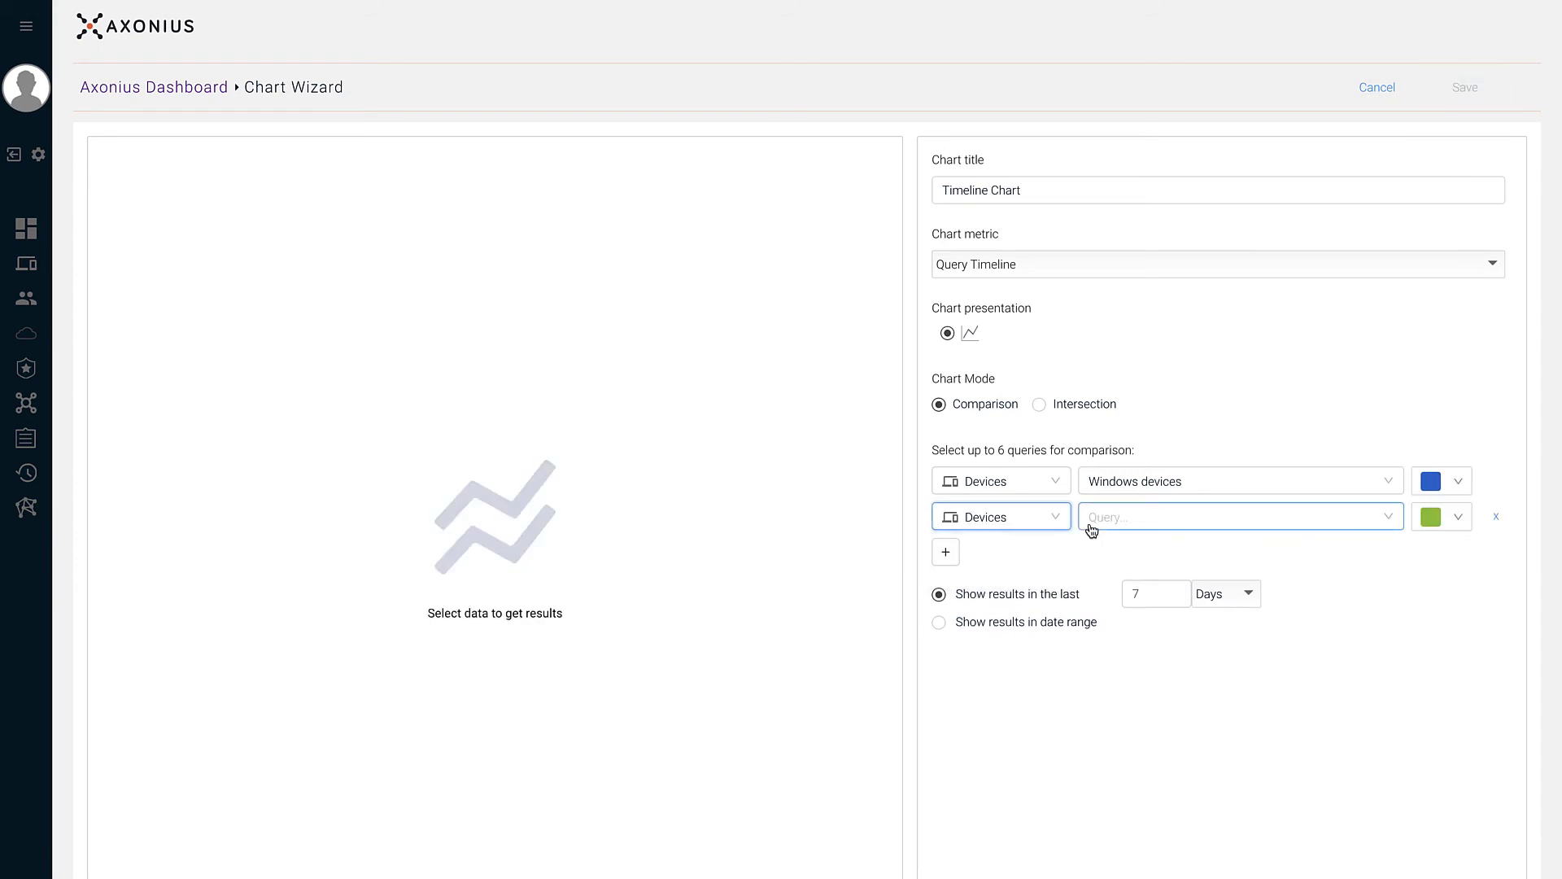
{"action": "type", "text": "all de"}
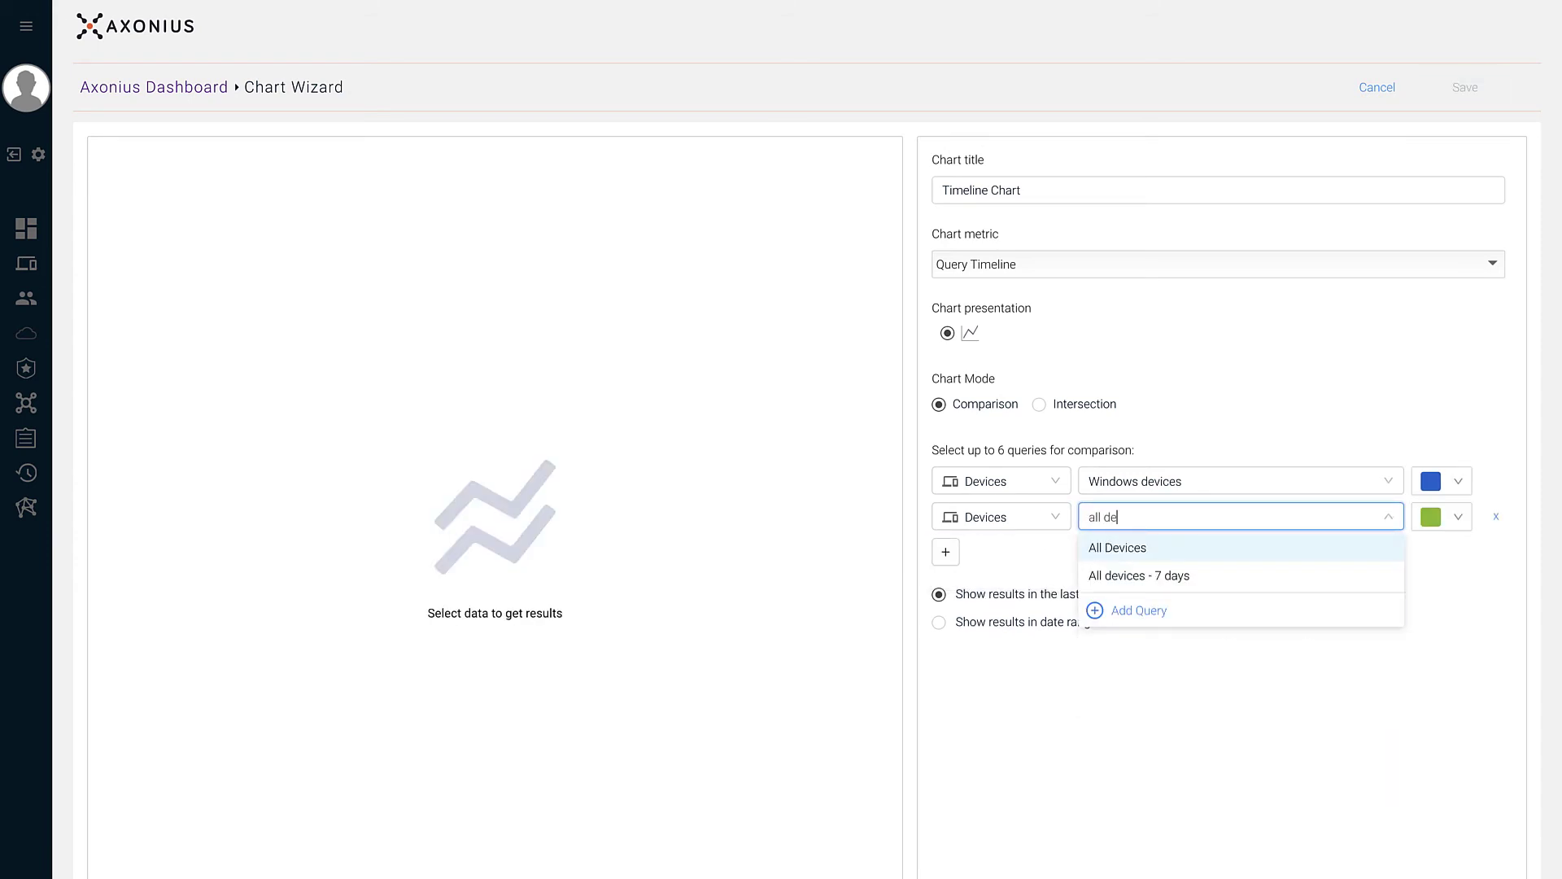
{"action": "left_click", "coordinate": [1110, 548]}
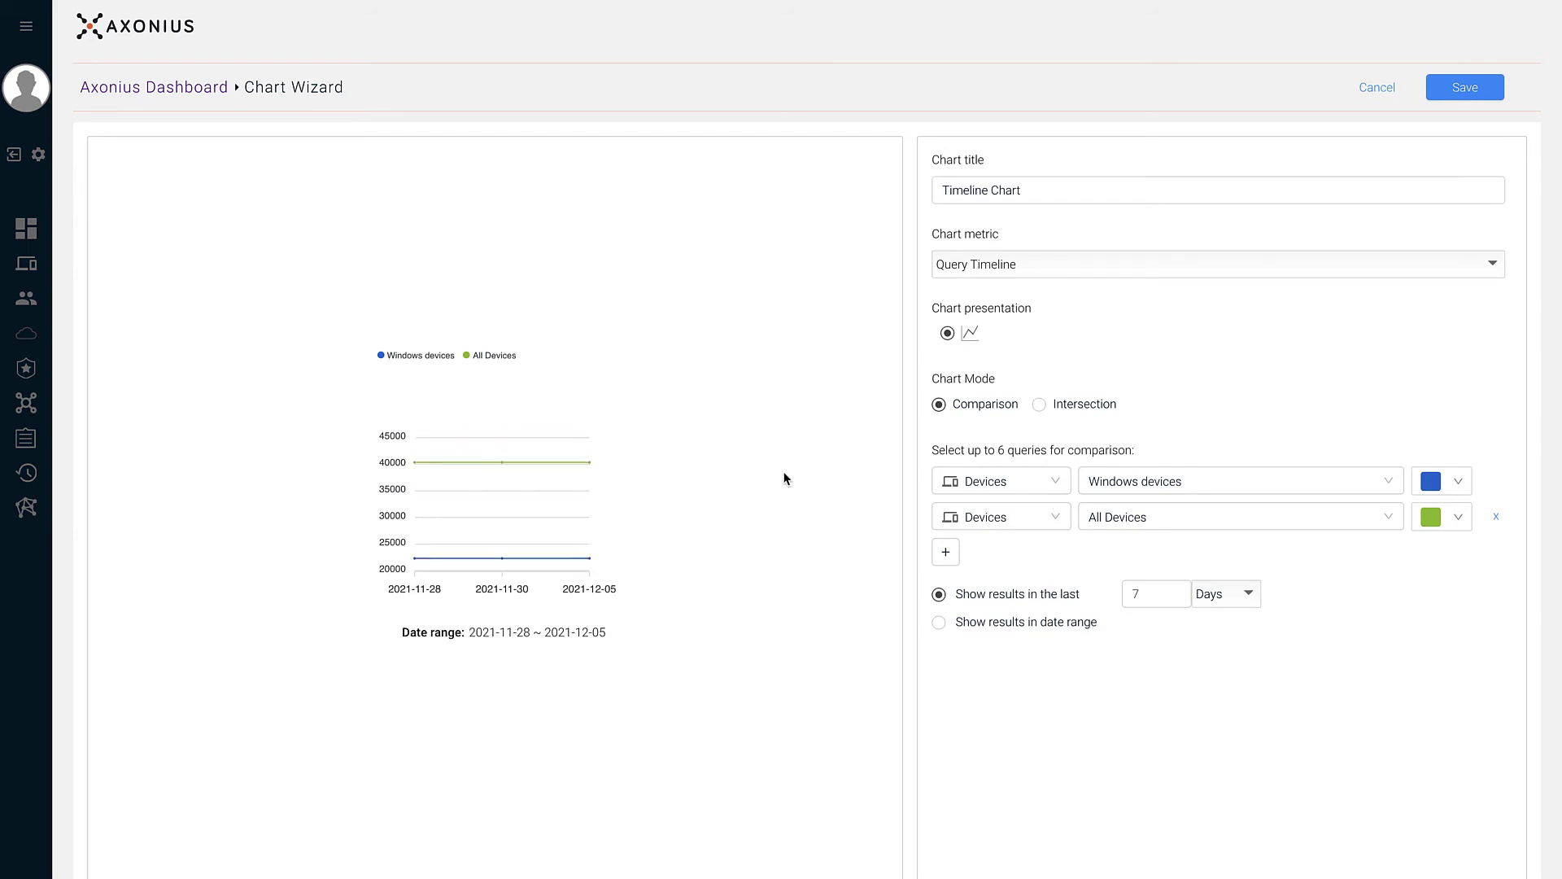
Step: Add Devices queries 'Android devices' and 'AWS Devices' as the third and fourth rows
{"action": "left_click", "coordinate": [946, 552]}
{"action": "left_click", "coordinate": [1059, 554]}
{"action": "left_click", "coordinate": [1031, 587]}
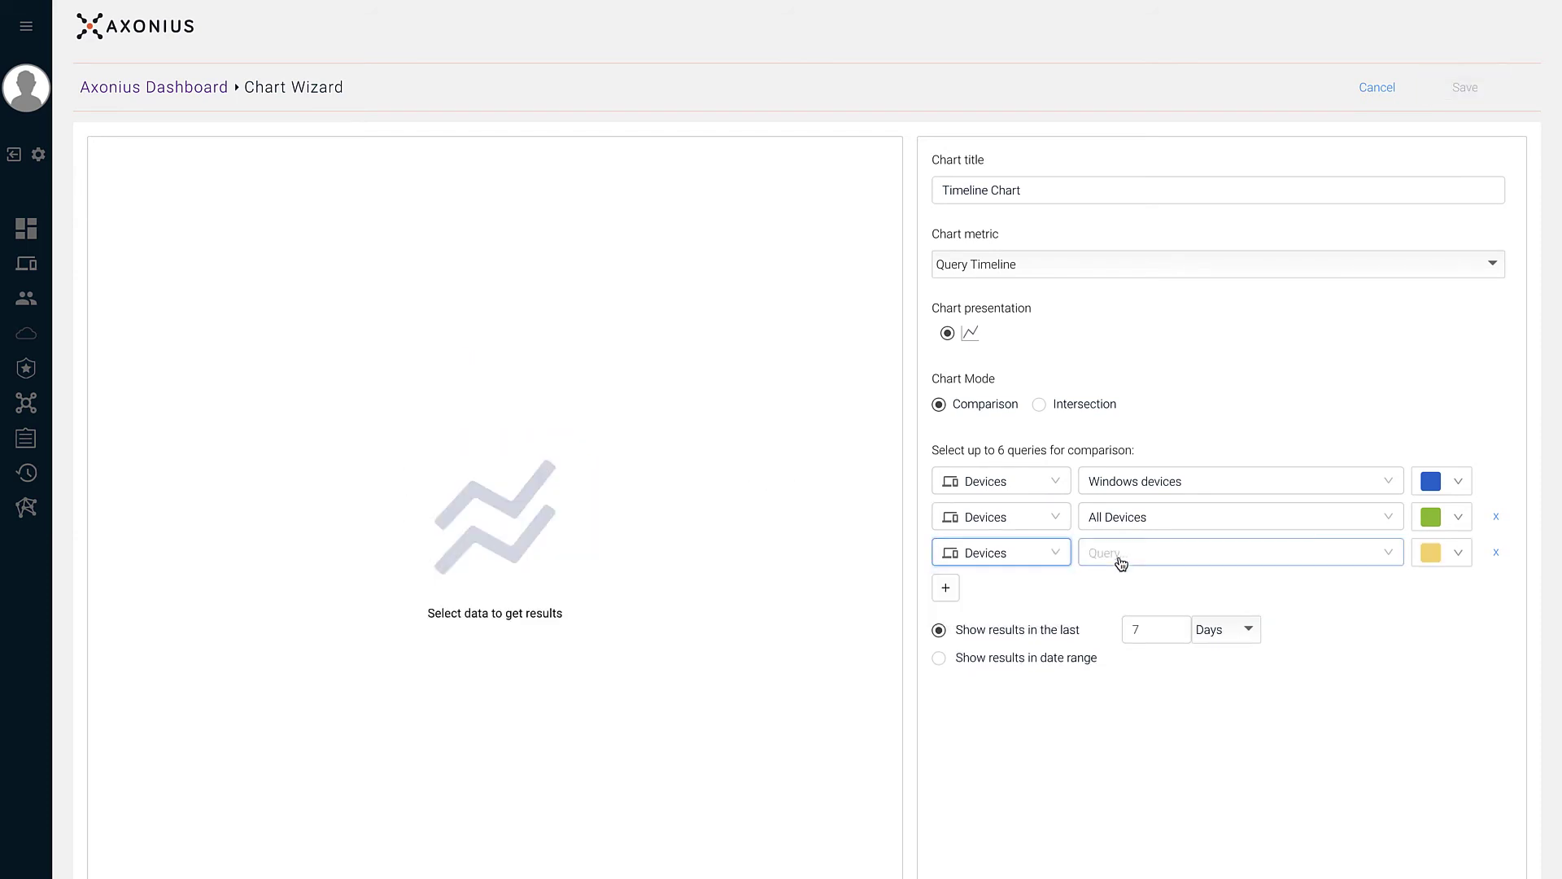
{"action": "left_click", "coordinate": [1119, 558]}
{"action": "type", "text": "devices"}
{"action": "scroll", "coordinate": [1126, 645], "scroll_direction": "down", "scroll_amount": 1}
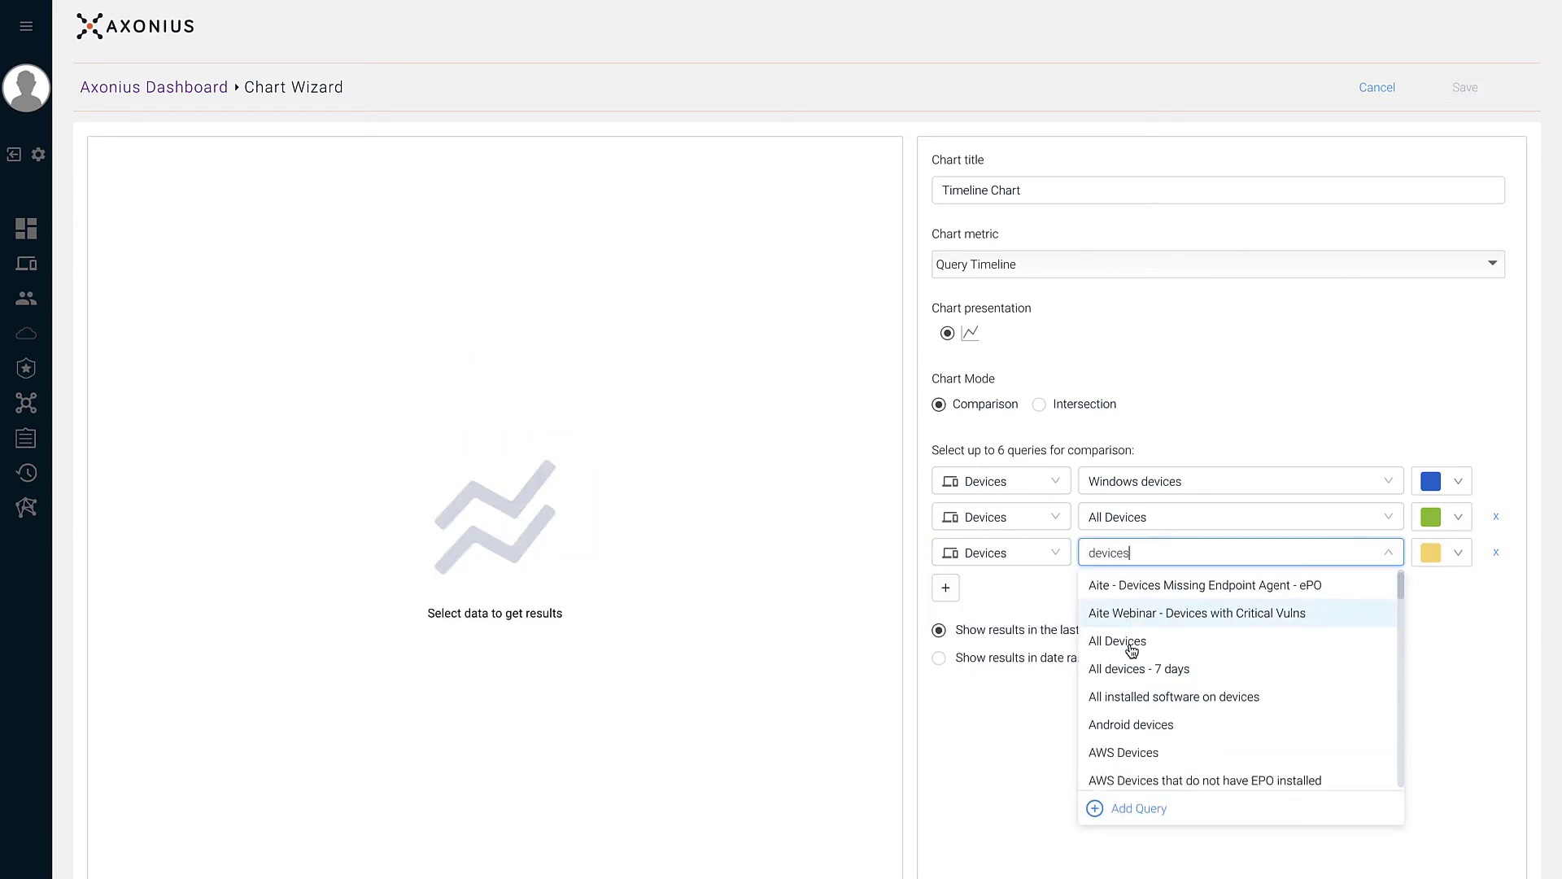
{"action": "left_click", "coordinate": [1123, 716]}
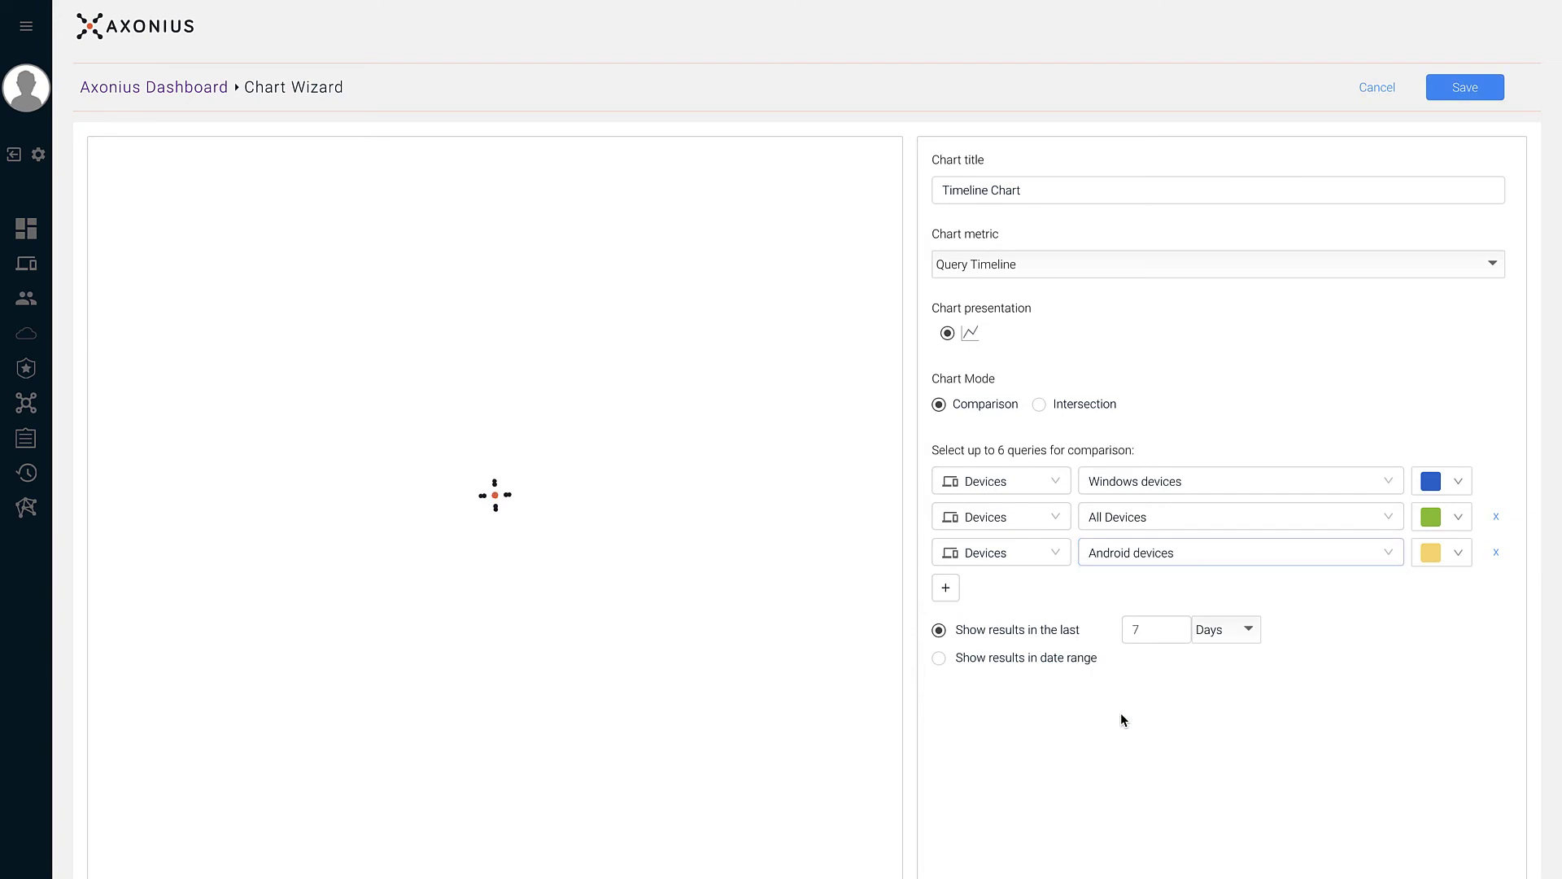
{"action": "left_click", "coordinate": [946, 588]}
{"action": "left_click", "coordinate": [998, 588]}
{"action": "left_click", "coordinate": [1001, 621]}
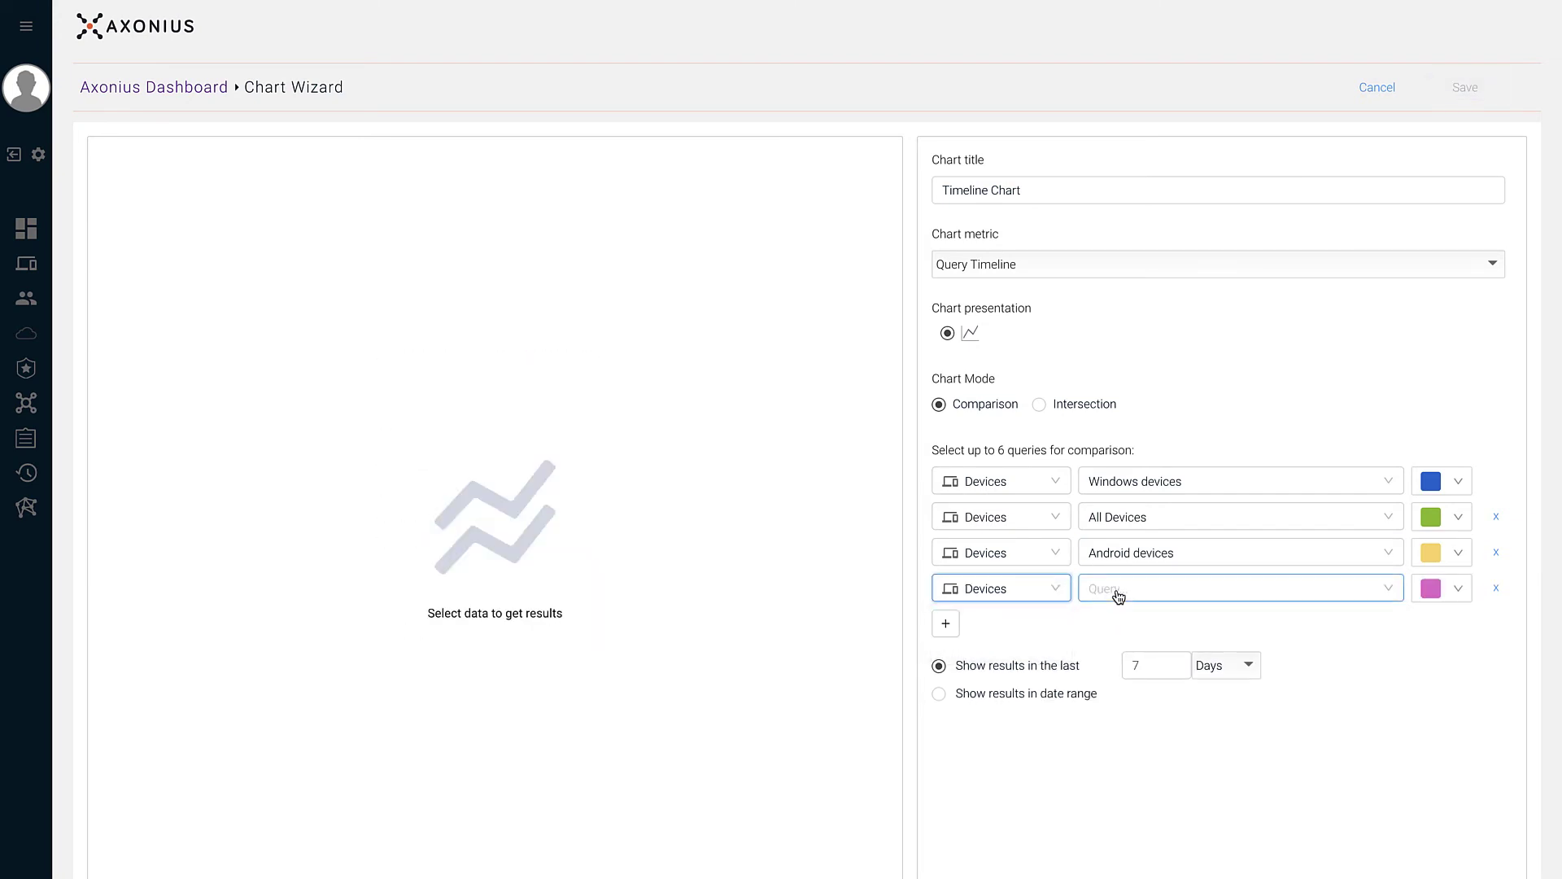
{"action": "left_click", "coordinate": [1122, 590]}
{"action": "type", "text": "aws"}
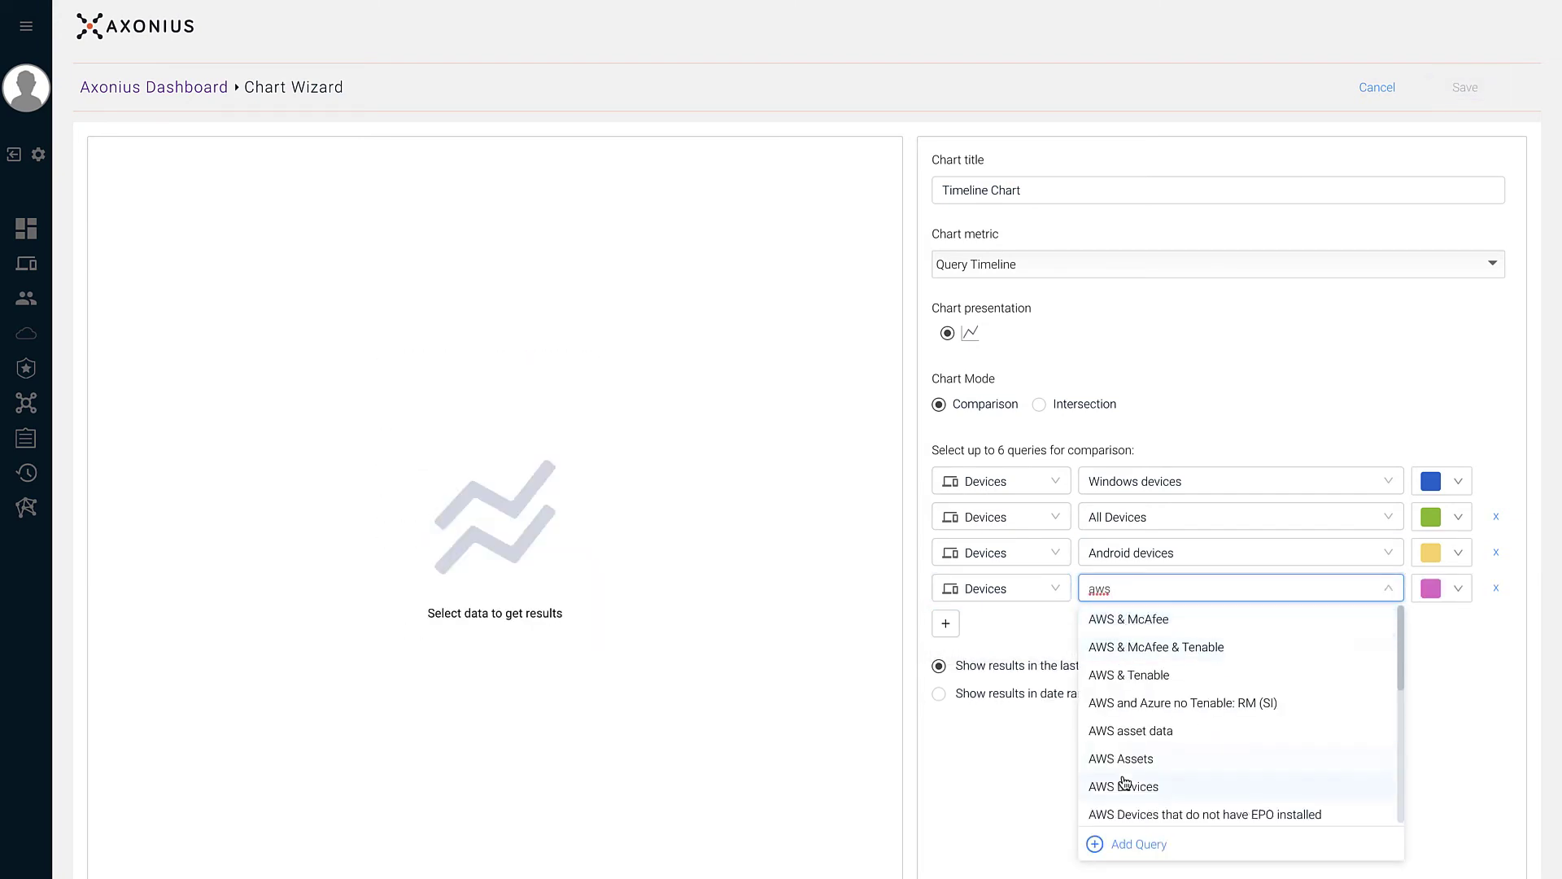
{"action": "left_click", "coordinate": [1124, 784]}
Step: Set the date range to 2021-11-01 through 2021-11-30 and save the chart
{"action": "left_click", "coordinate": [1094, 691]}
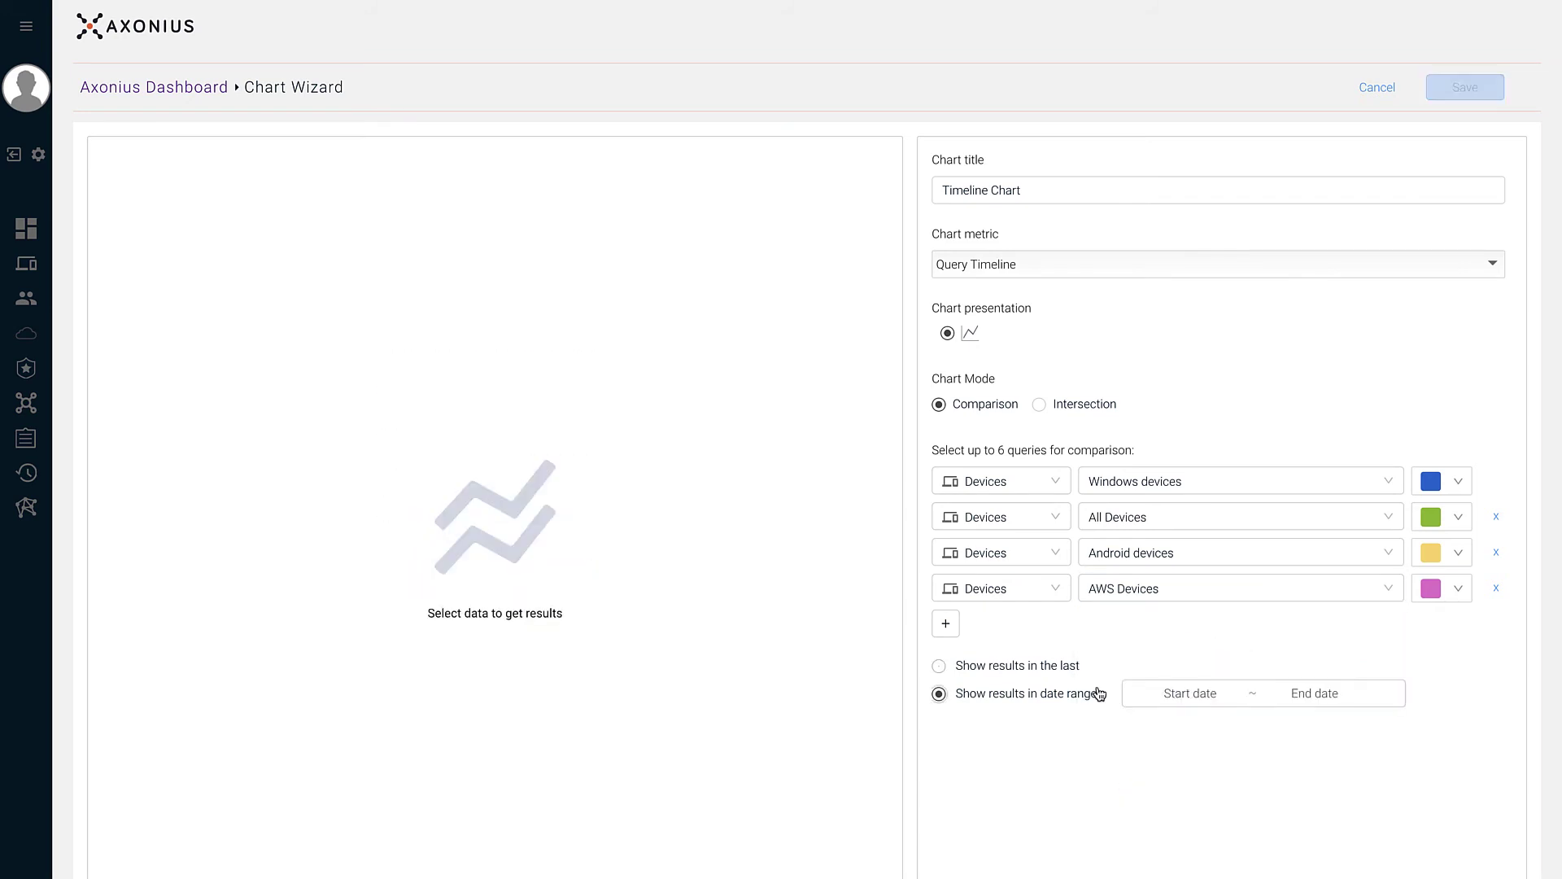
{"action": "left_click", "coordinate": [1161, 690]}
{"action": "left_click", "coordinate": [958, 724]}
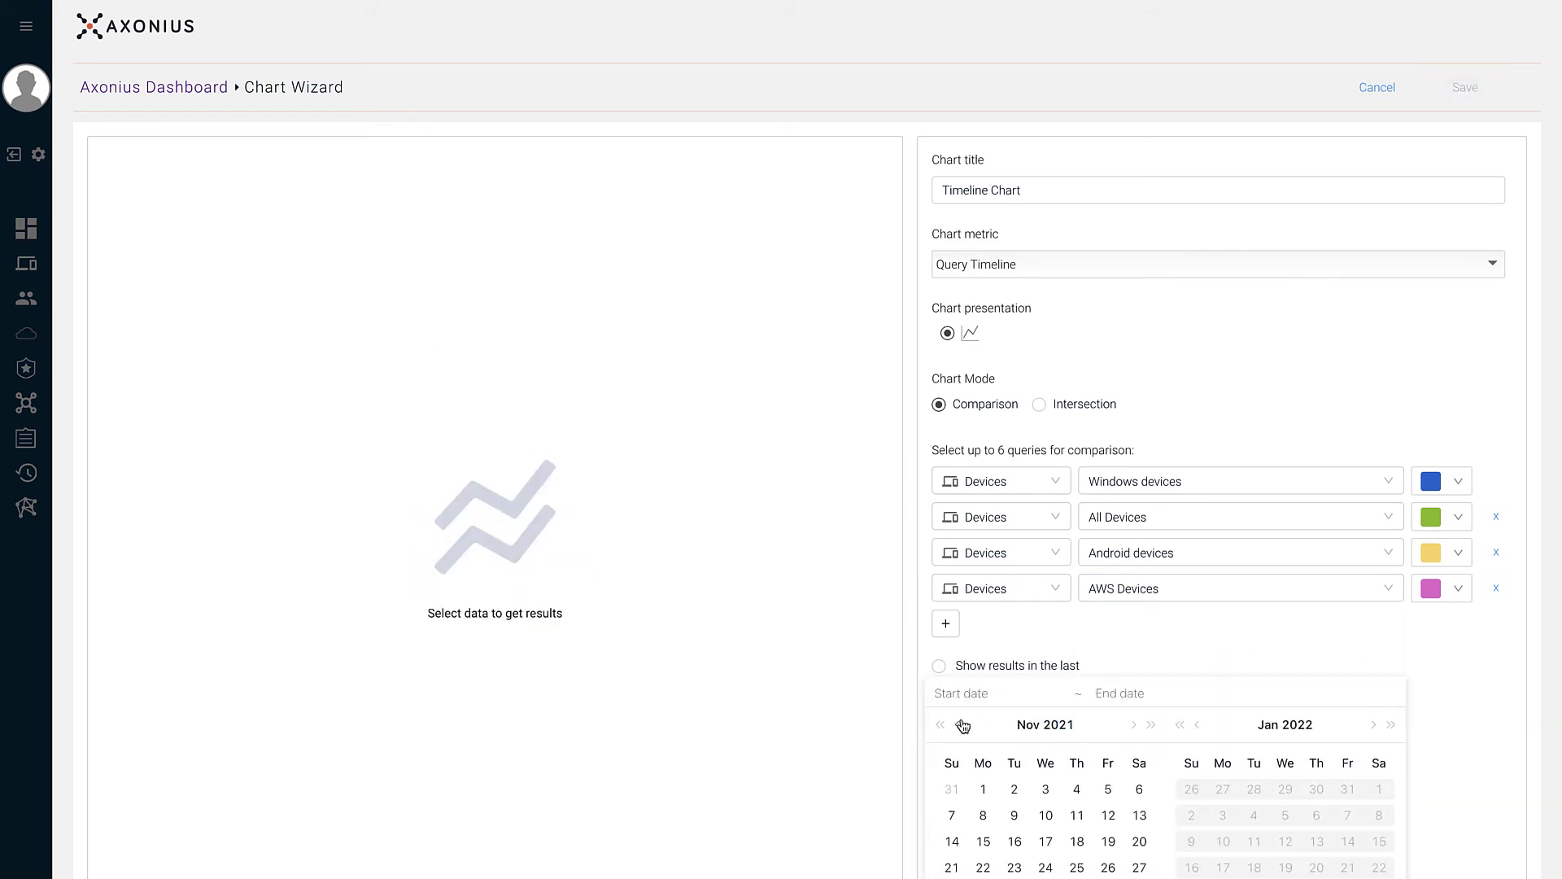
{"action": "left_click", "coordinate": [982, 788]}
{"action": "left_click", "coordinate": [1254, 788]}
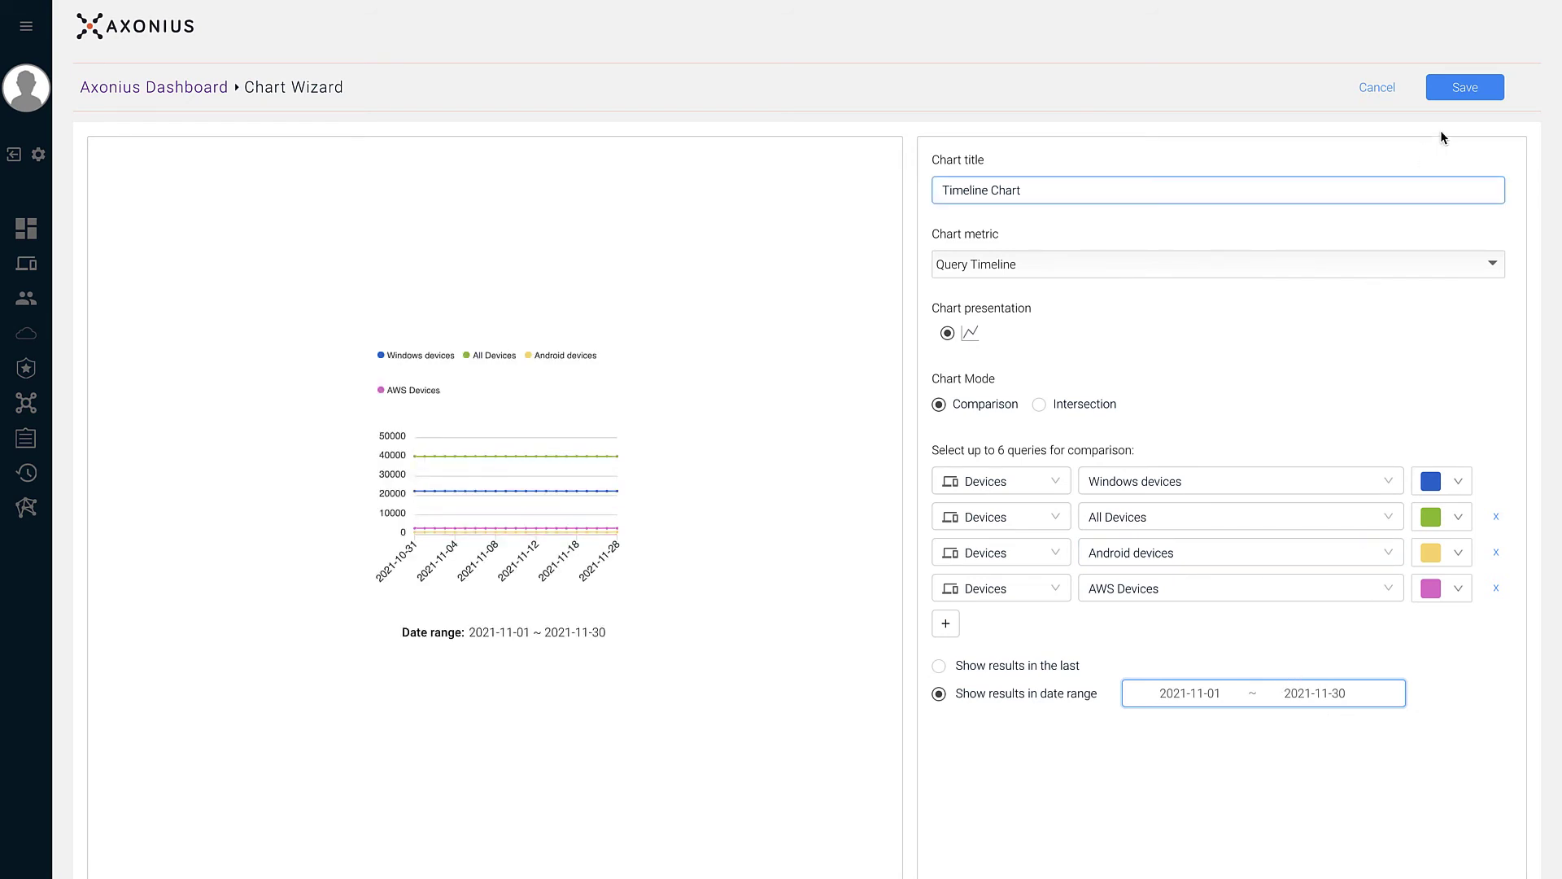
{"action": "left_click", "coordinate": [1456, 97]}
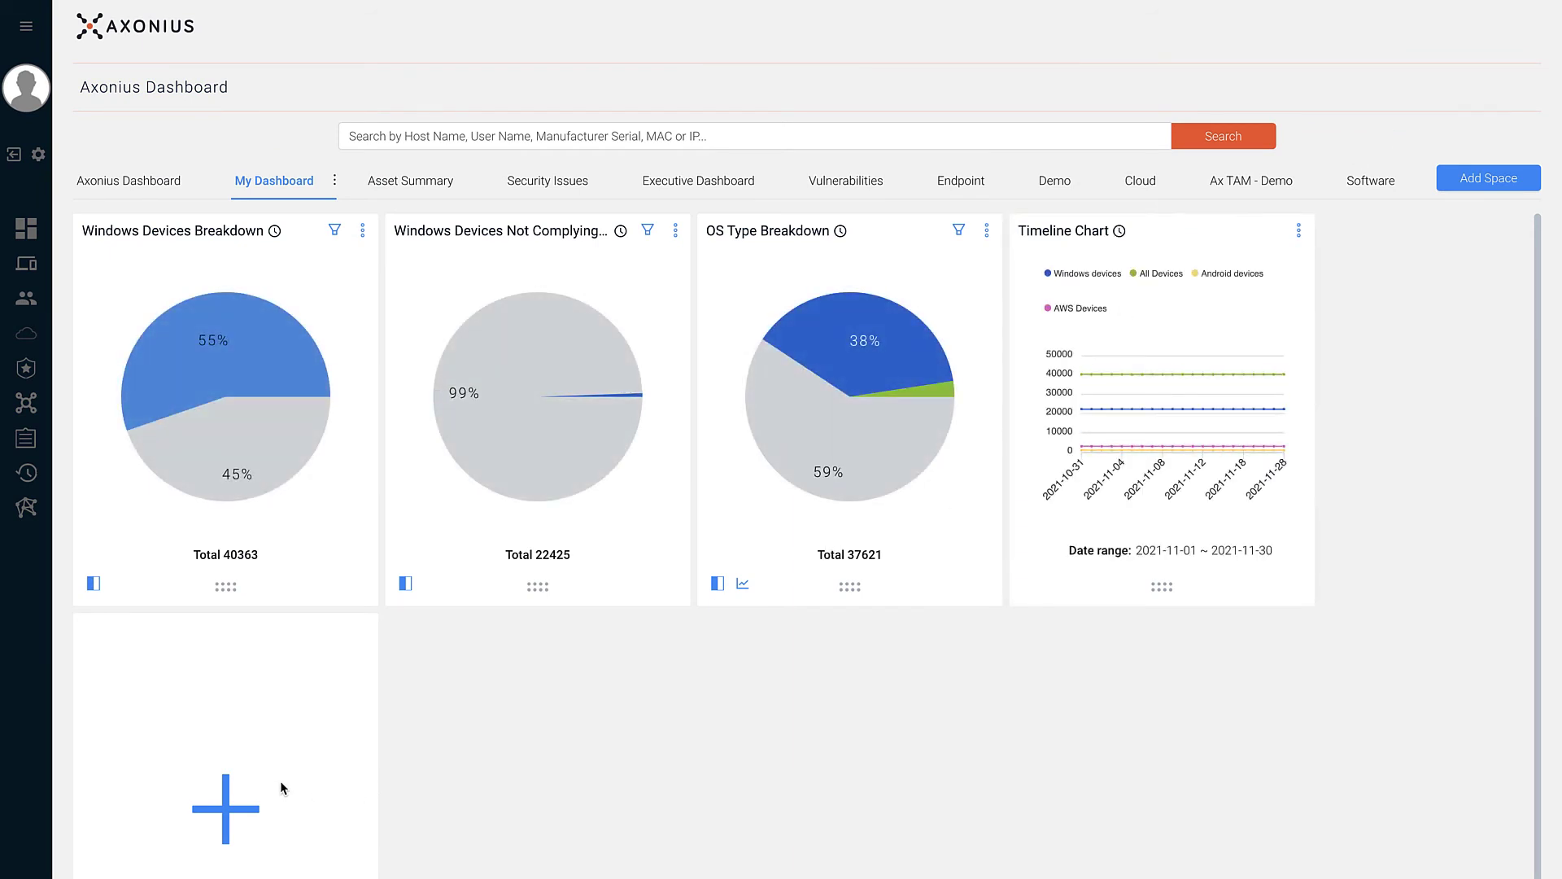
Step: Start a new dashboard chart titled 'Matrix Chart'
{"action": "left_click", "coordinate": [238, 809]}
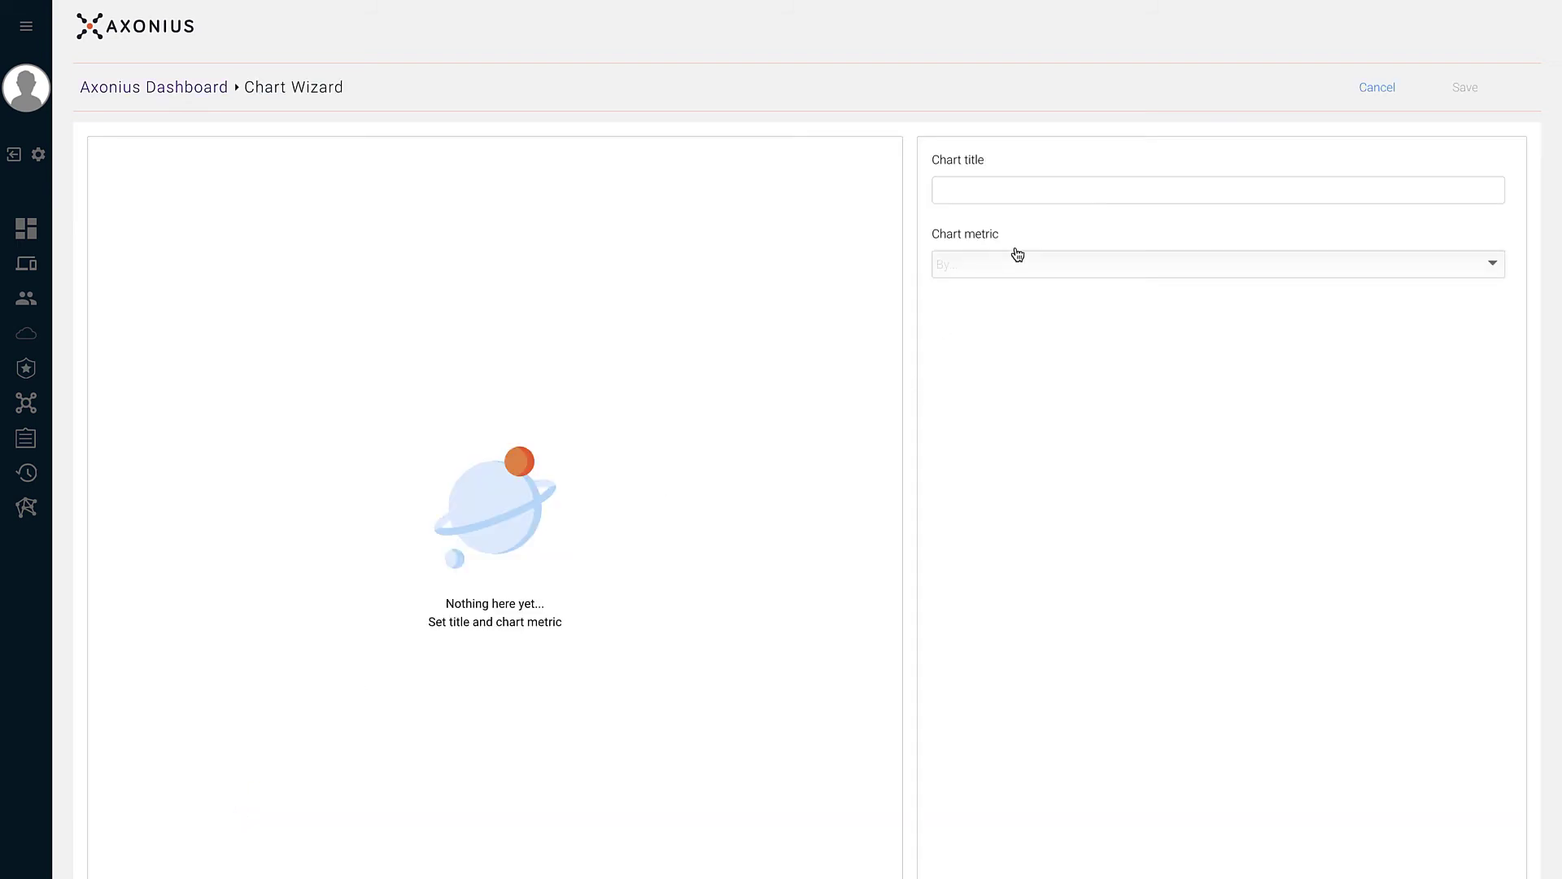
{"action": "left_click", "coordinate": [1034, 185]}
{"action": "type", "text": "Matrix Chart"}
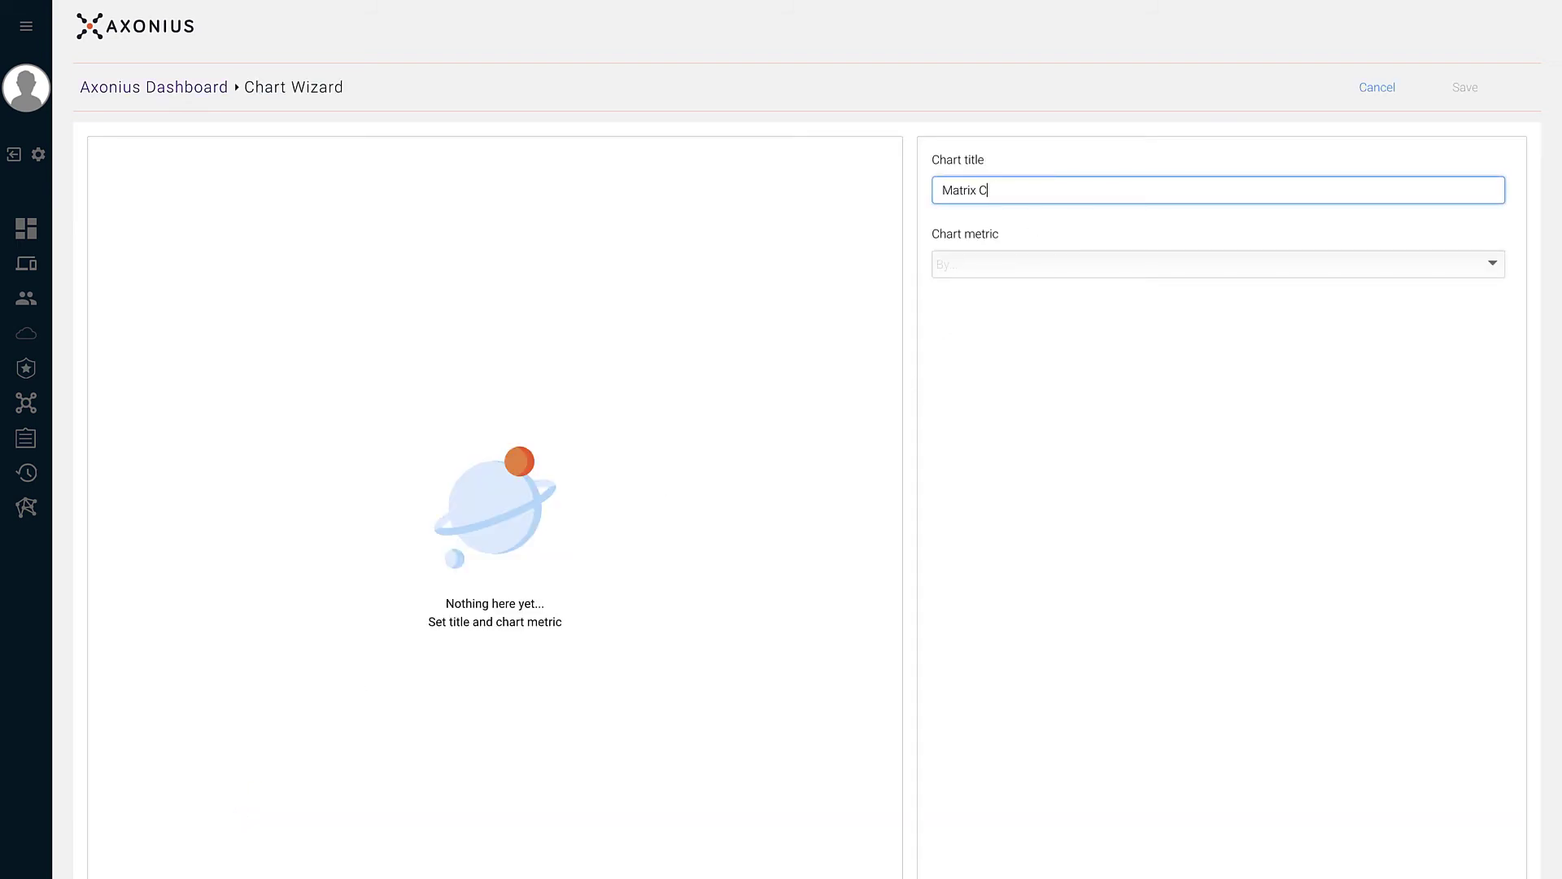
Step: Choose the Matrix Data metric, presented as a table, on the Devices module
{"action": "left_click", "coordinate": [994, 258]}
{"action": "left_click", "coordinate": [972, 464]}
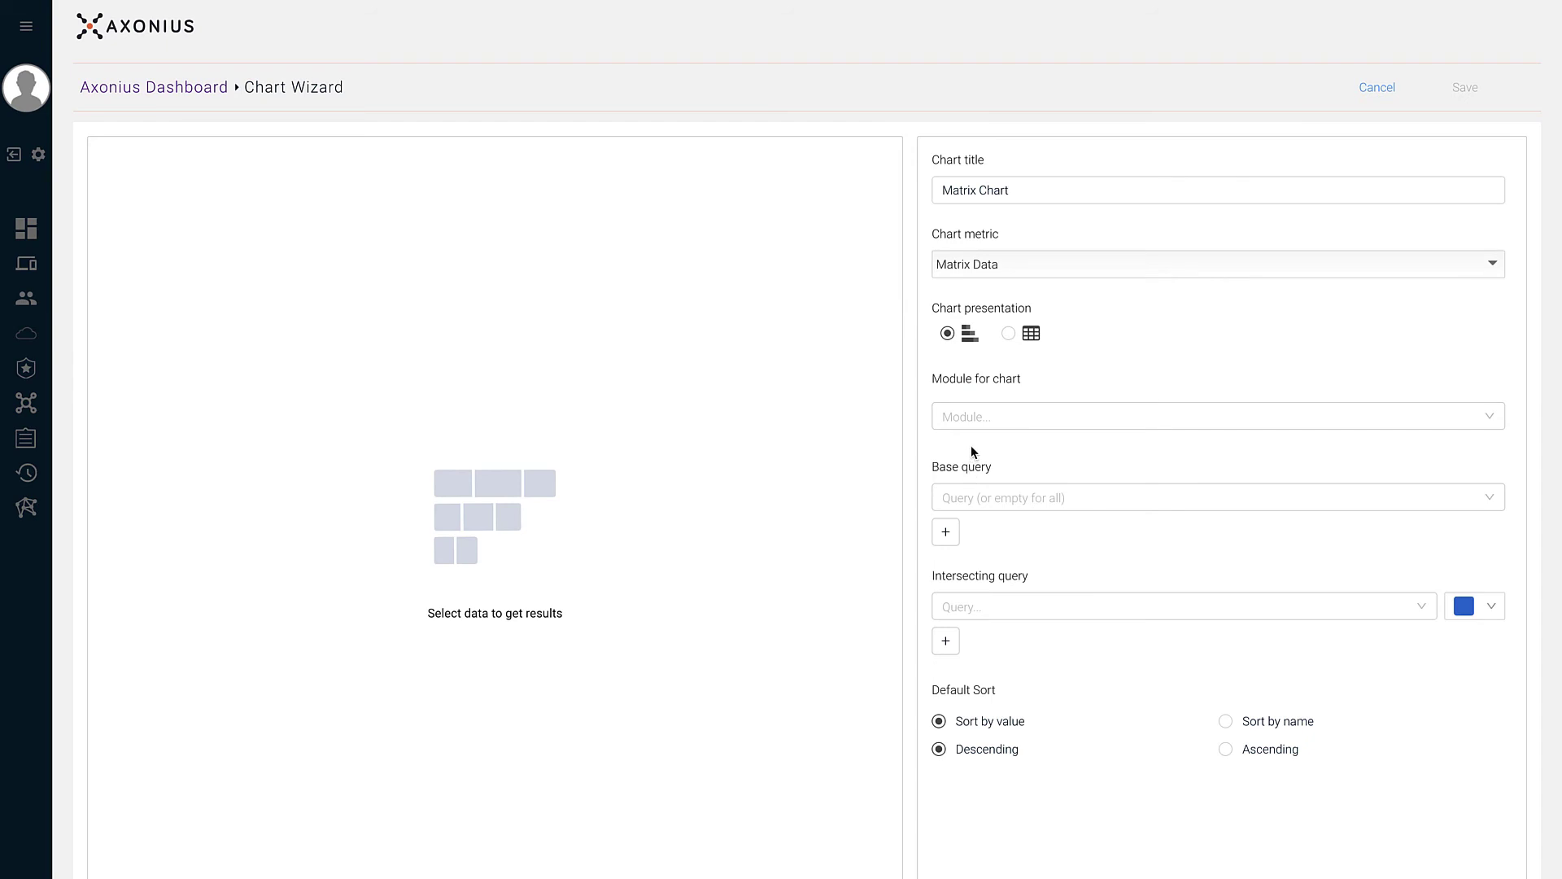
{"action": "left_click", "coordinate": [1009, 334]}
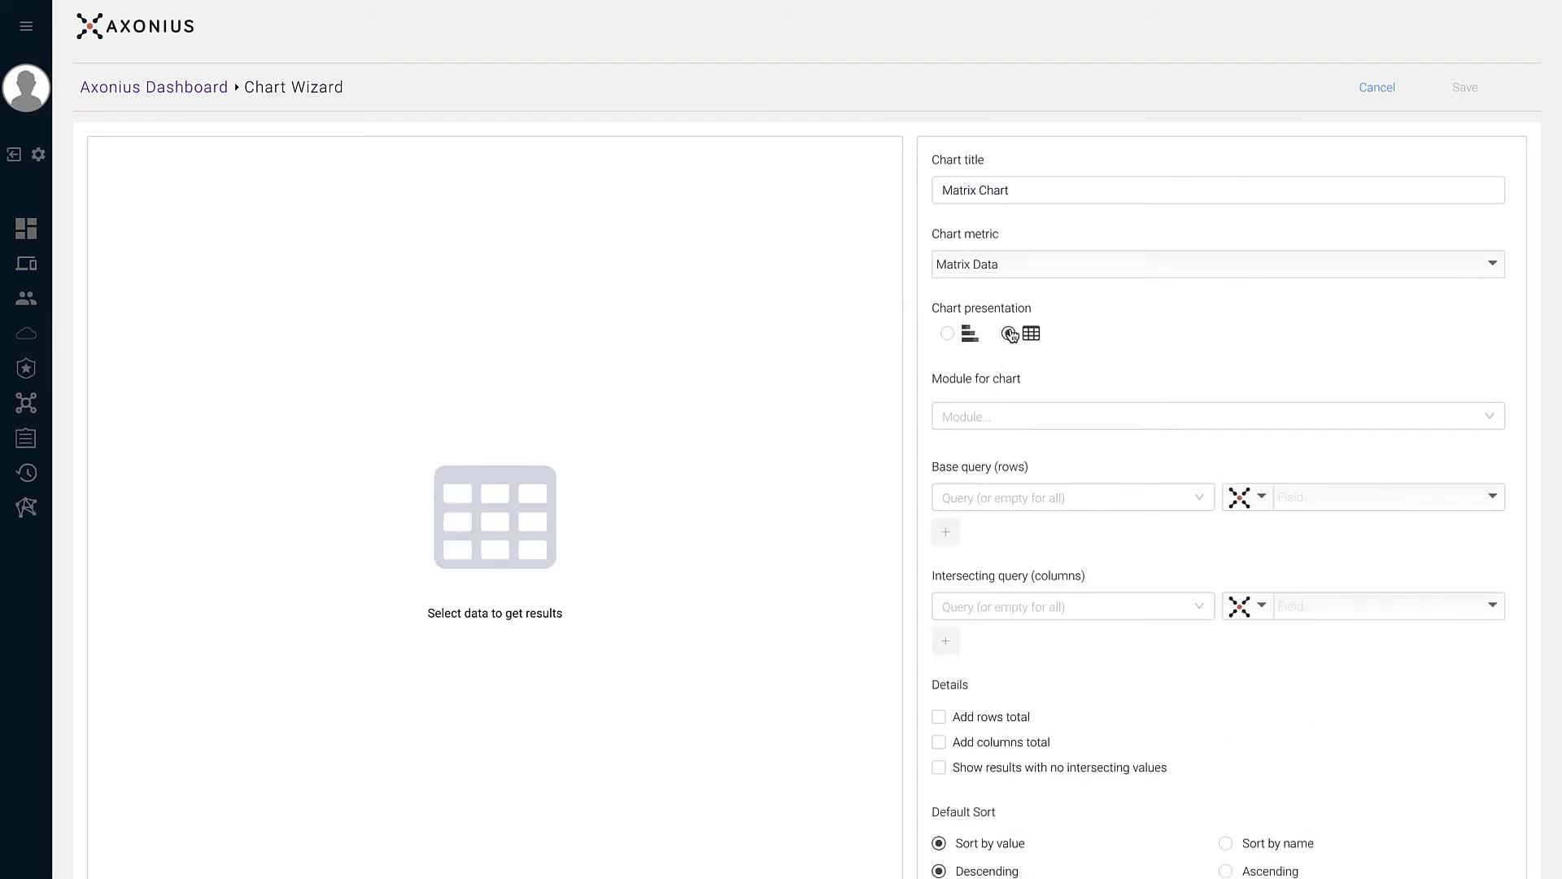
{"action": "left_click", "coordinate": [984, 417]}
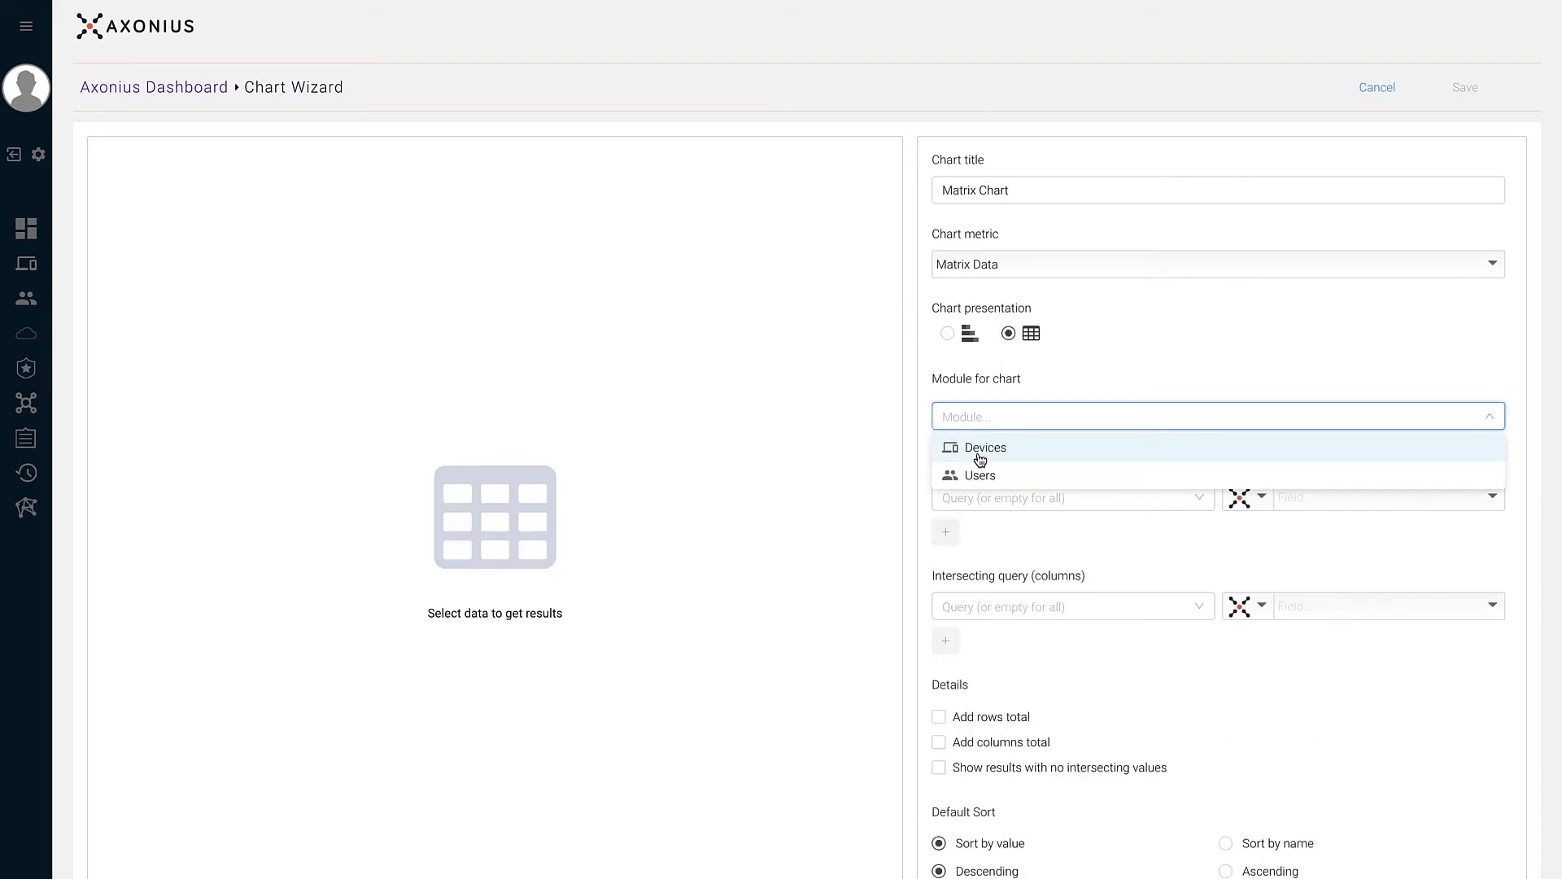
{"action": "left_click", "coordinate": [981, 456]}
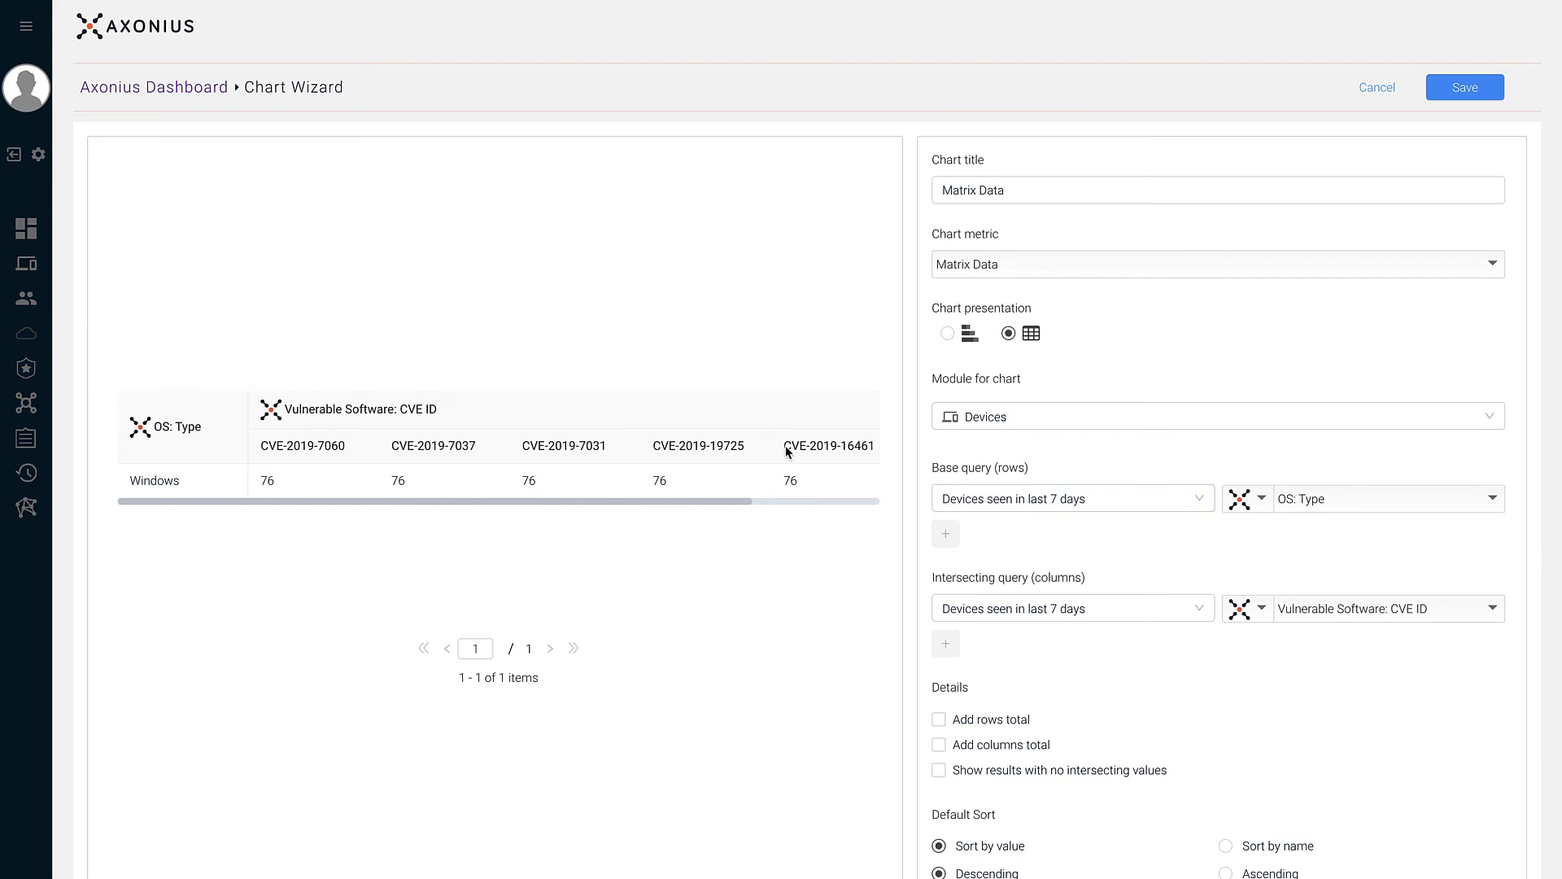
{"action": "scroll", "coordinate": [772, 476], "scroll_direction": "right", "scroll_amount": 3}
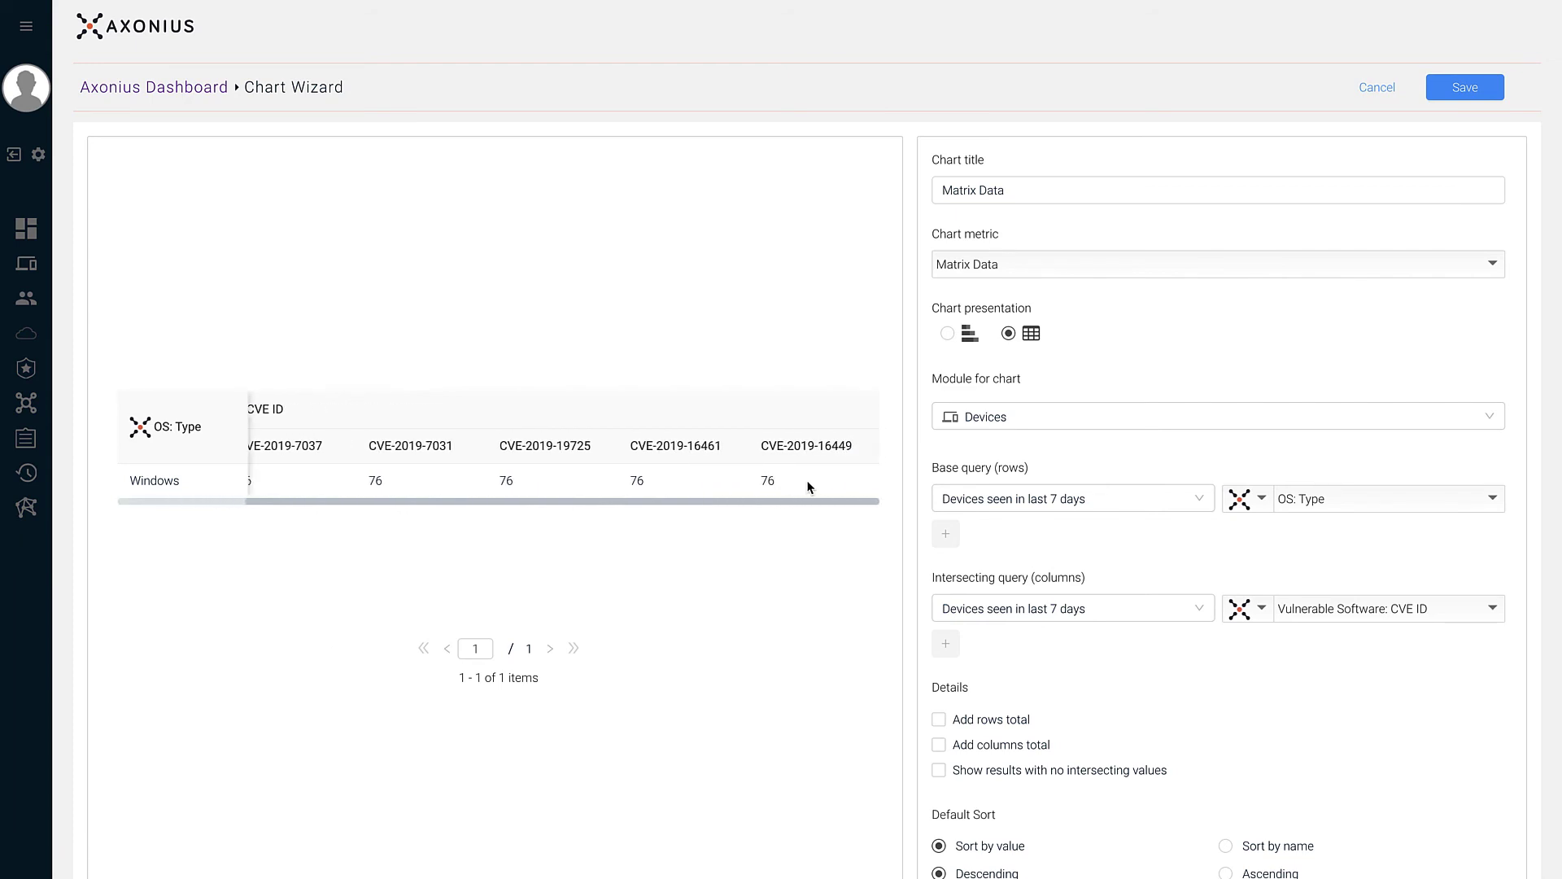
{"action": "scroll", "coordinate": [808, 486], "scroll_direction": "left", "scroll_amount": 2}
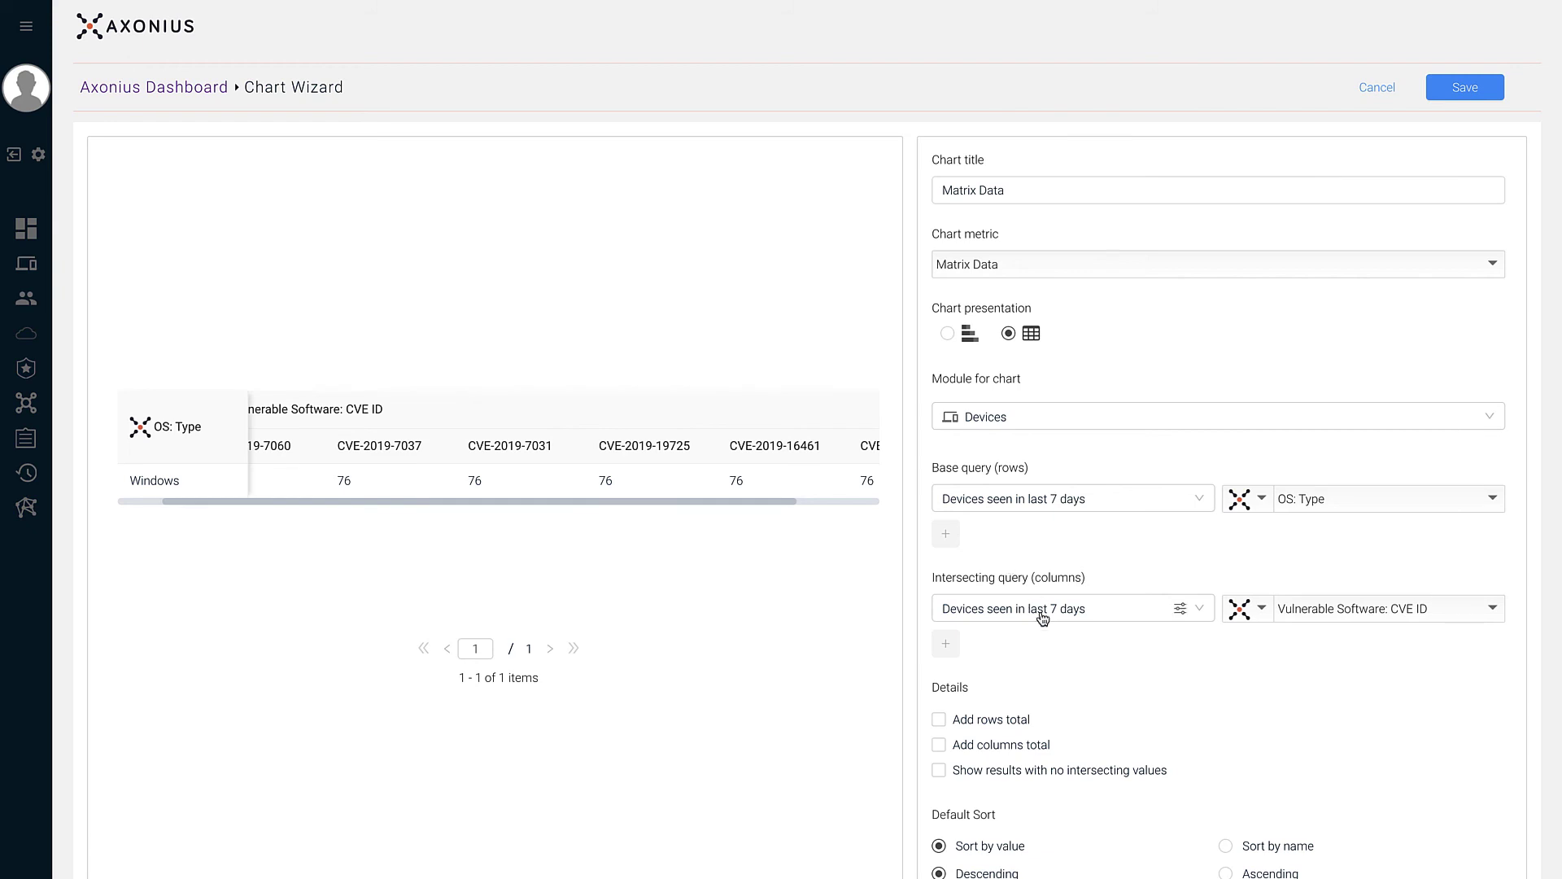
Step: Add rows and columns totals, show results with no intersecting values, and save the chart
{"action": "left_click", "coordinate": [987, 720]}
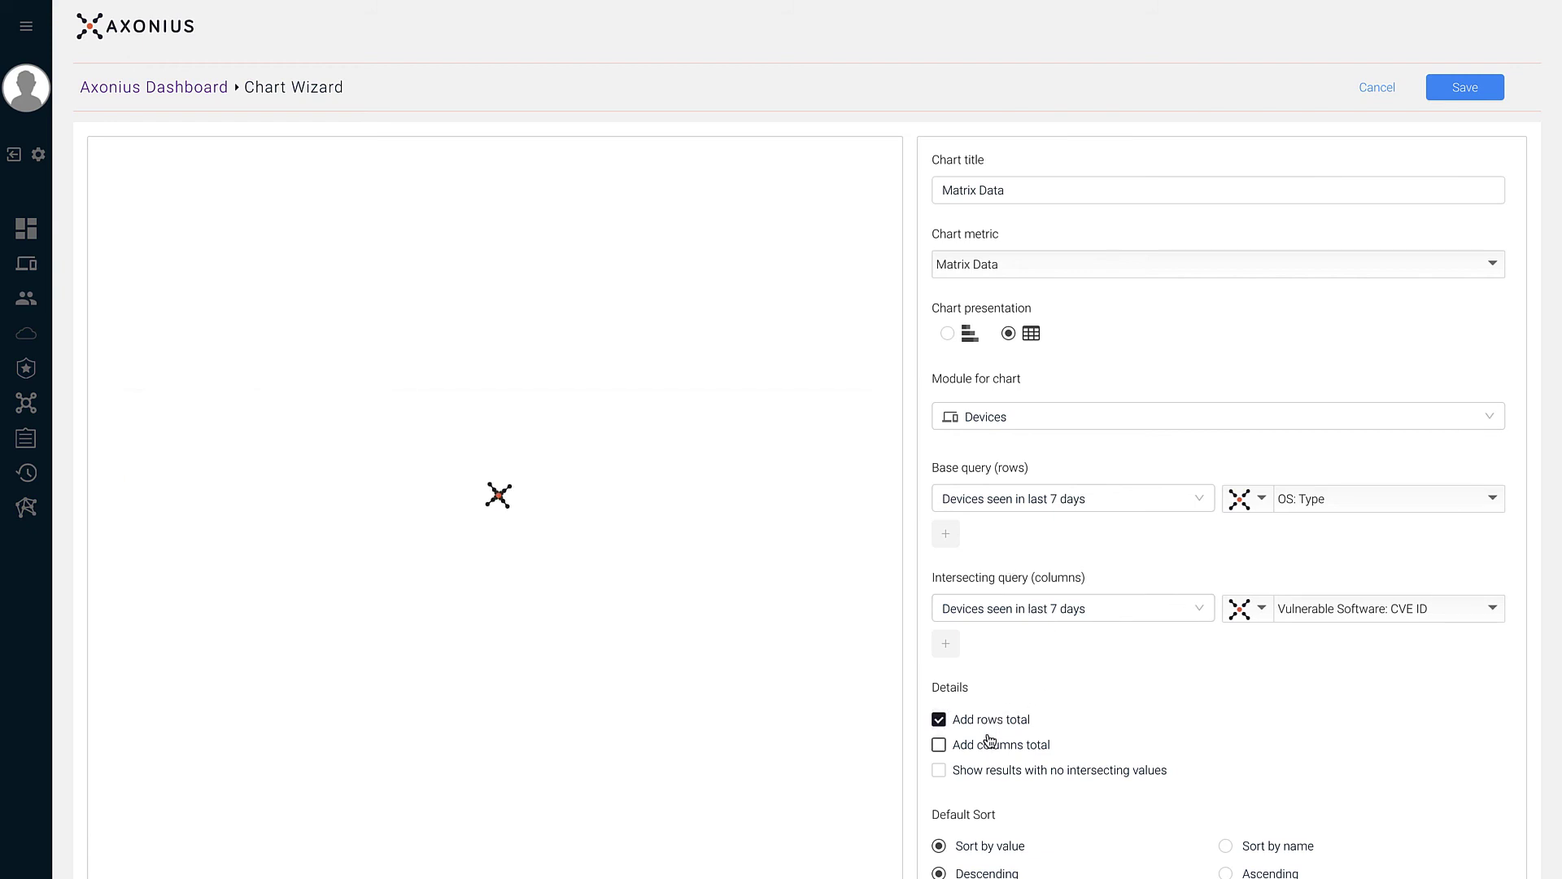
{"action": "left_click", "coordinate": [990, 743]}
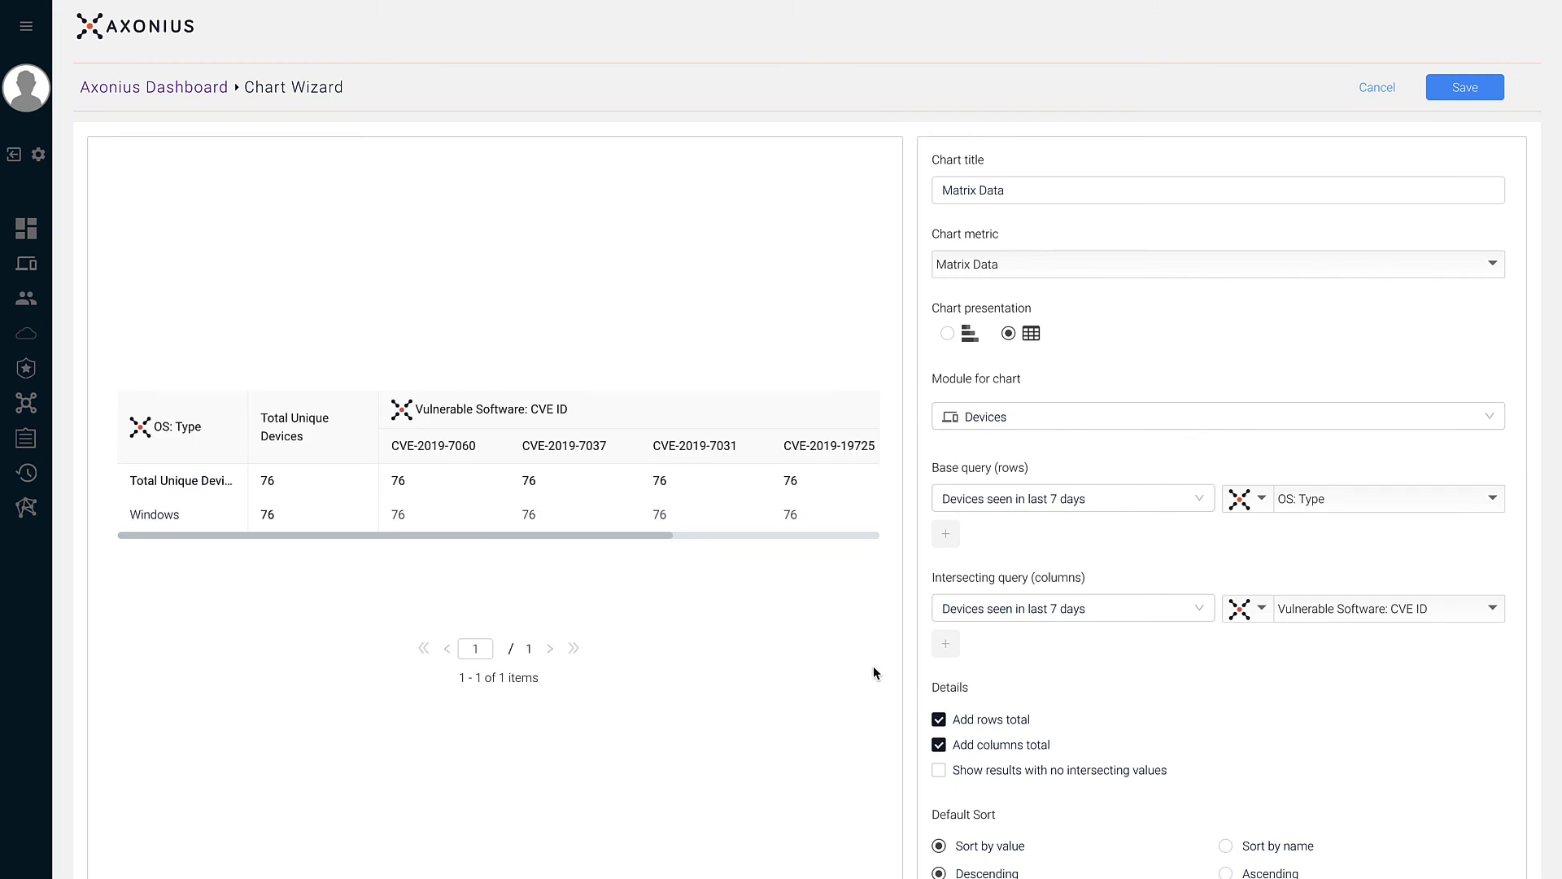
{"action": "left_click", "coordinate": [949, 772]}
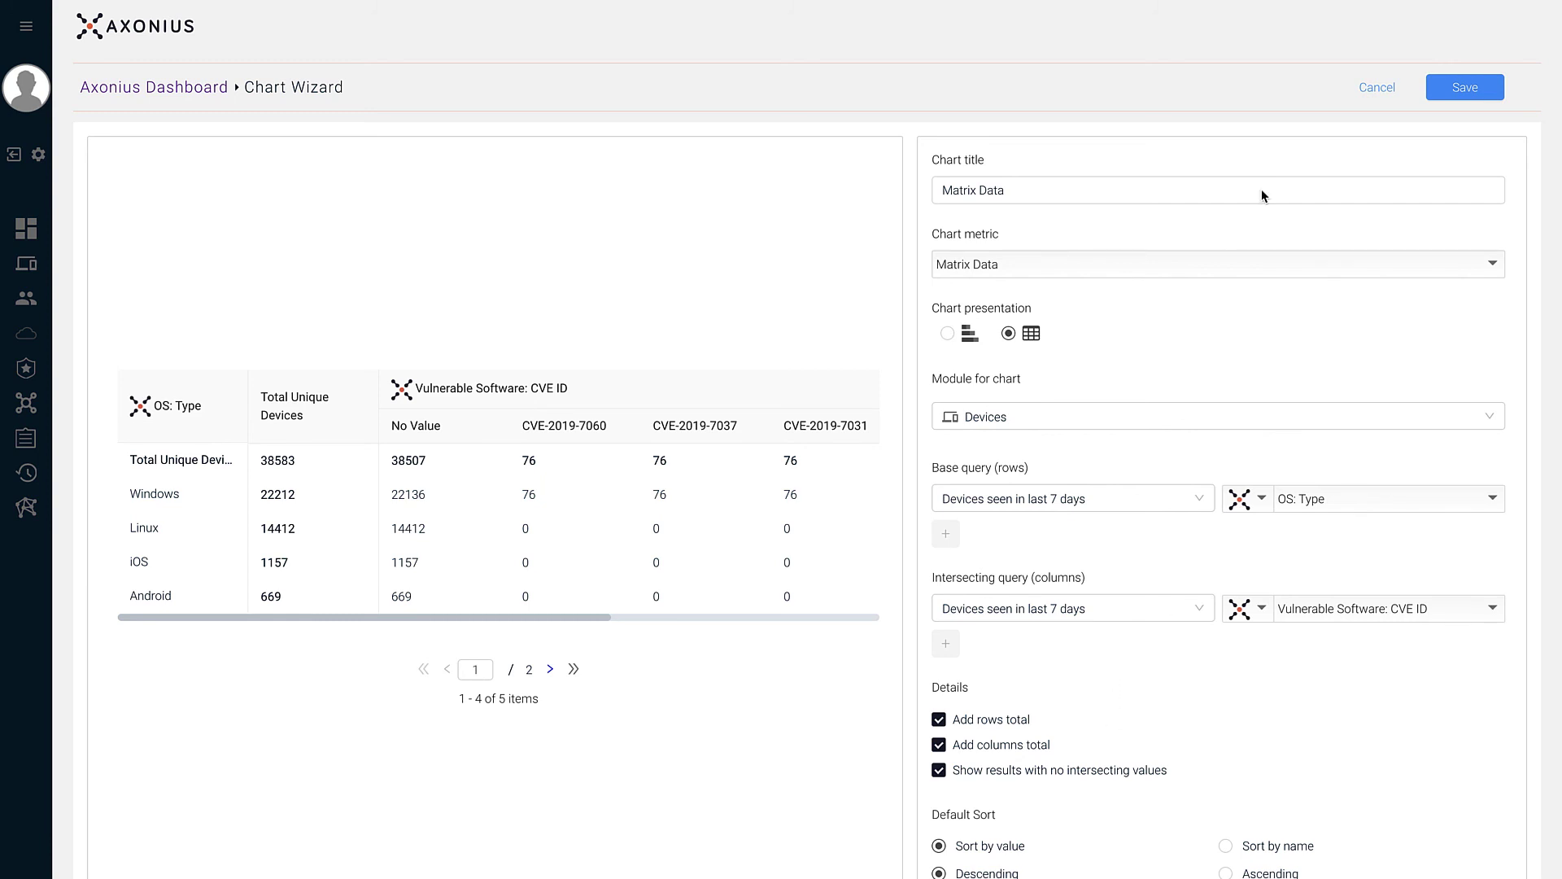
{"action": "left_click", "coordinate": [1450, 87]}
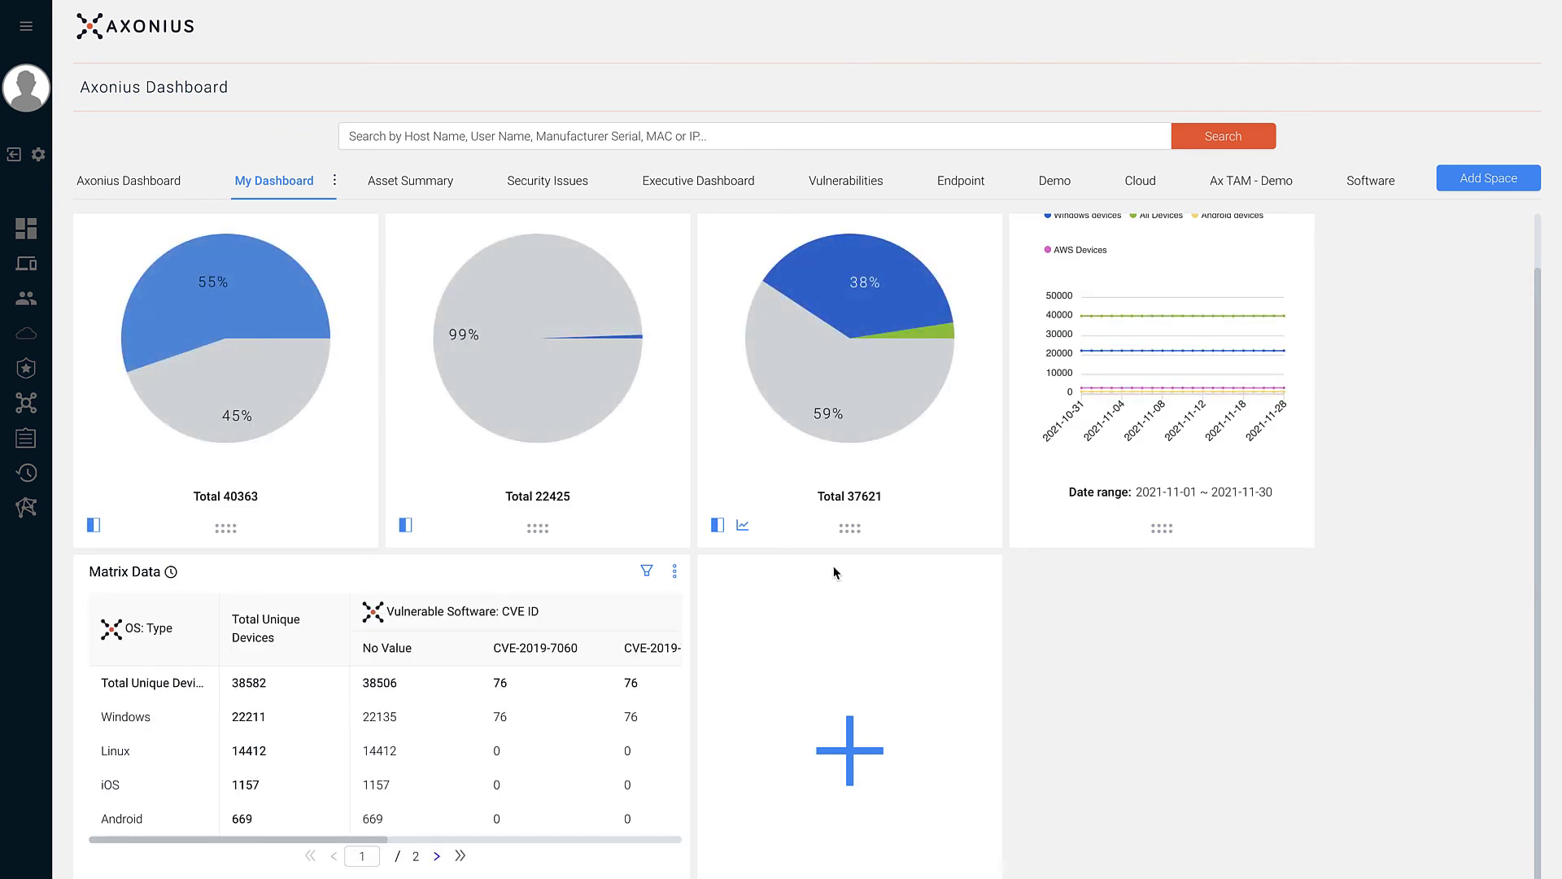
Step: Set OS Type Breakdown's historical date to 1 November 2021 and show results
{"action": "scroll", "coordinate": [833, 565], "scroll_direction": "up", "scroll_amount": 1}
{"action": "left_click", "coordinate": [988, 232]}
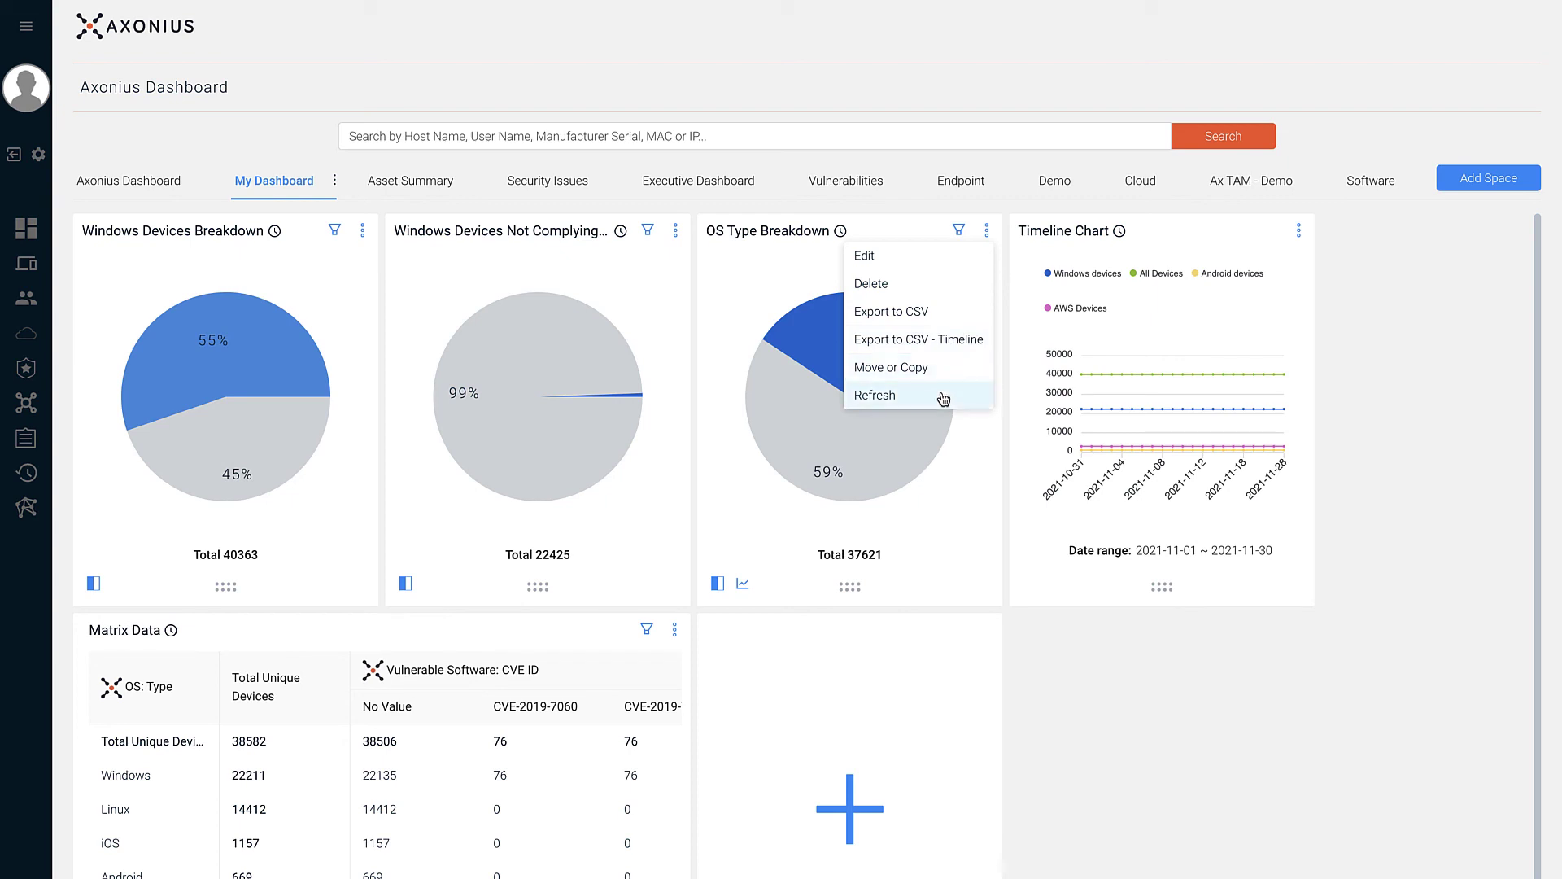
{"action": "left_click", "coordinate": [930, 311]}
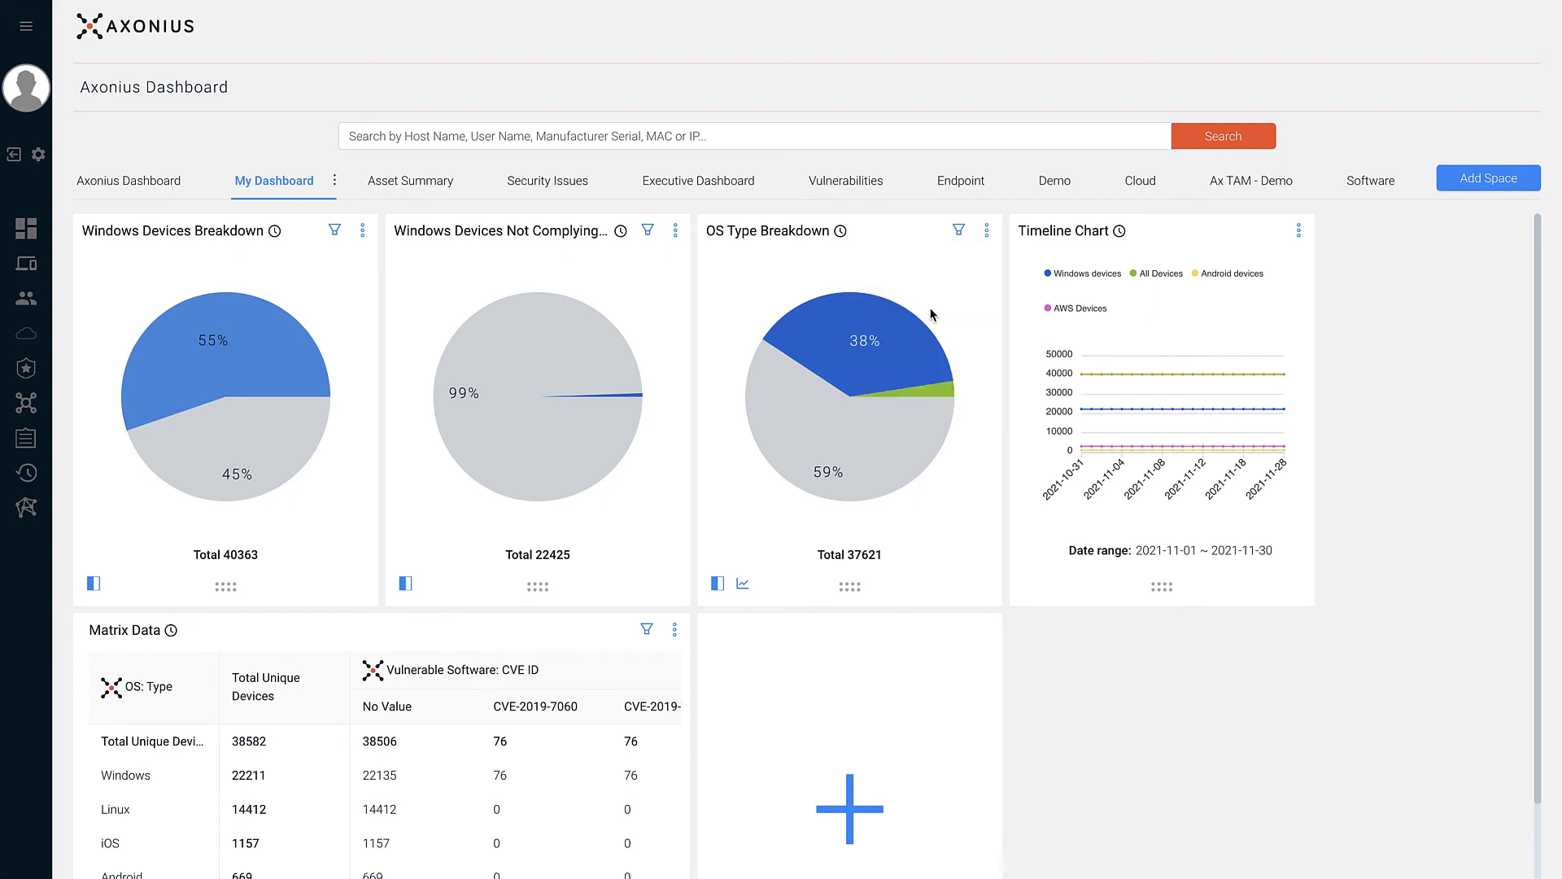
{"action": "left_click", "coordinate": [958, 231]}
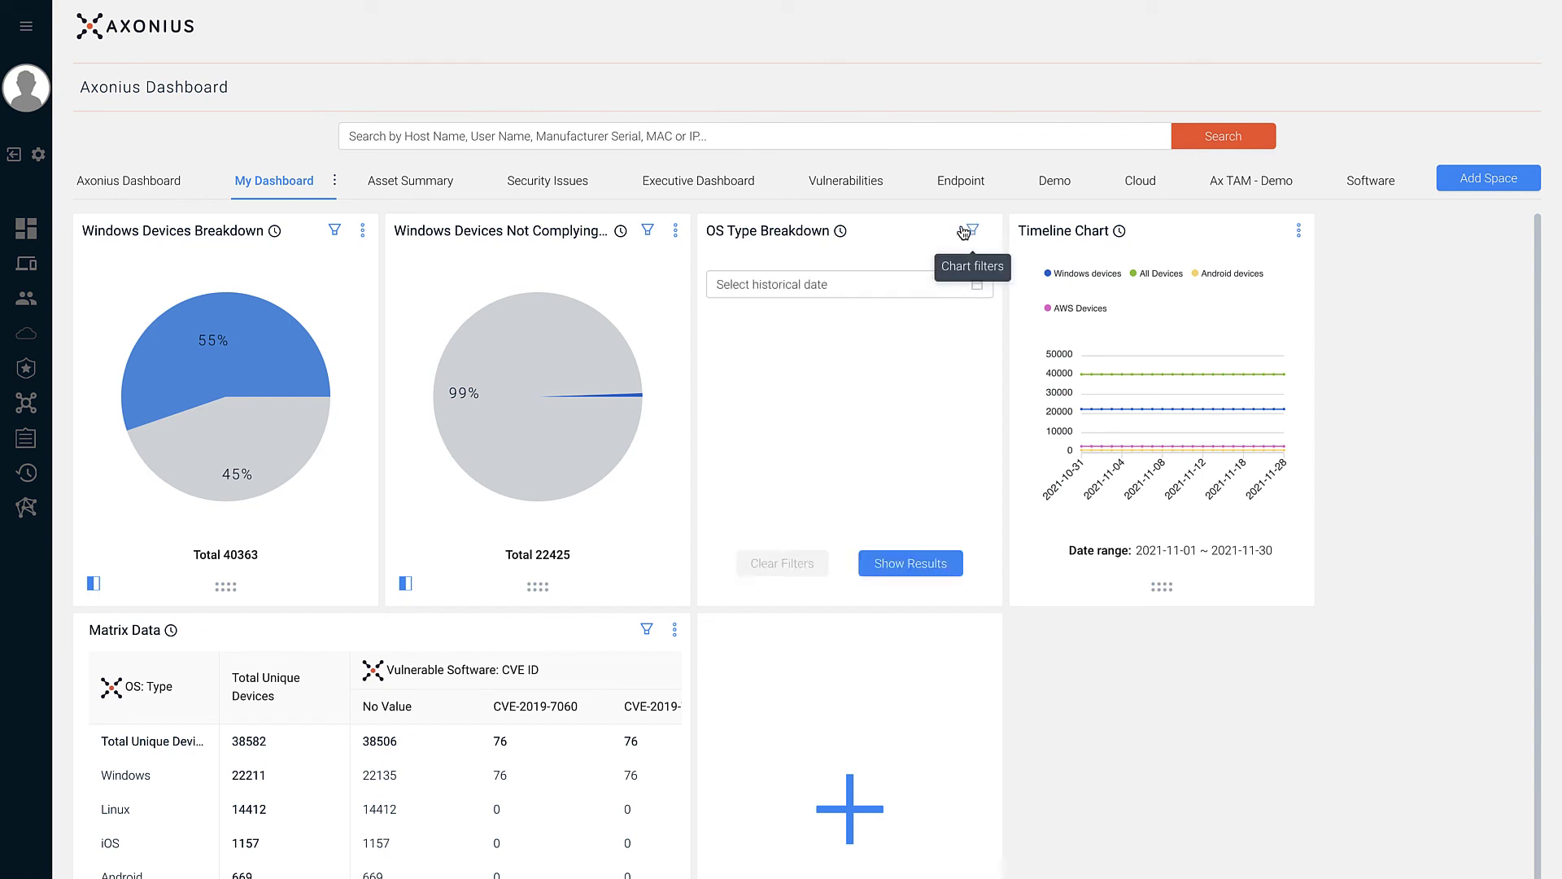
{"action": "left_click", "coordinate": [928, 282]}
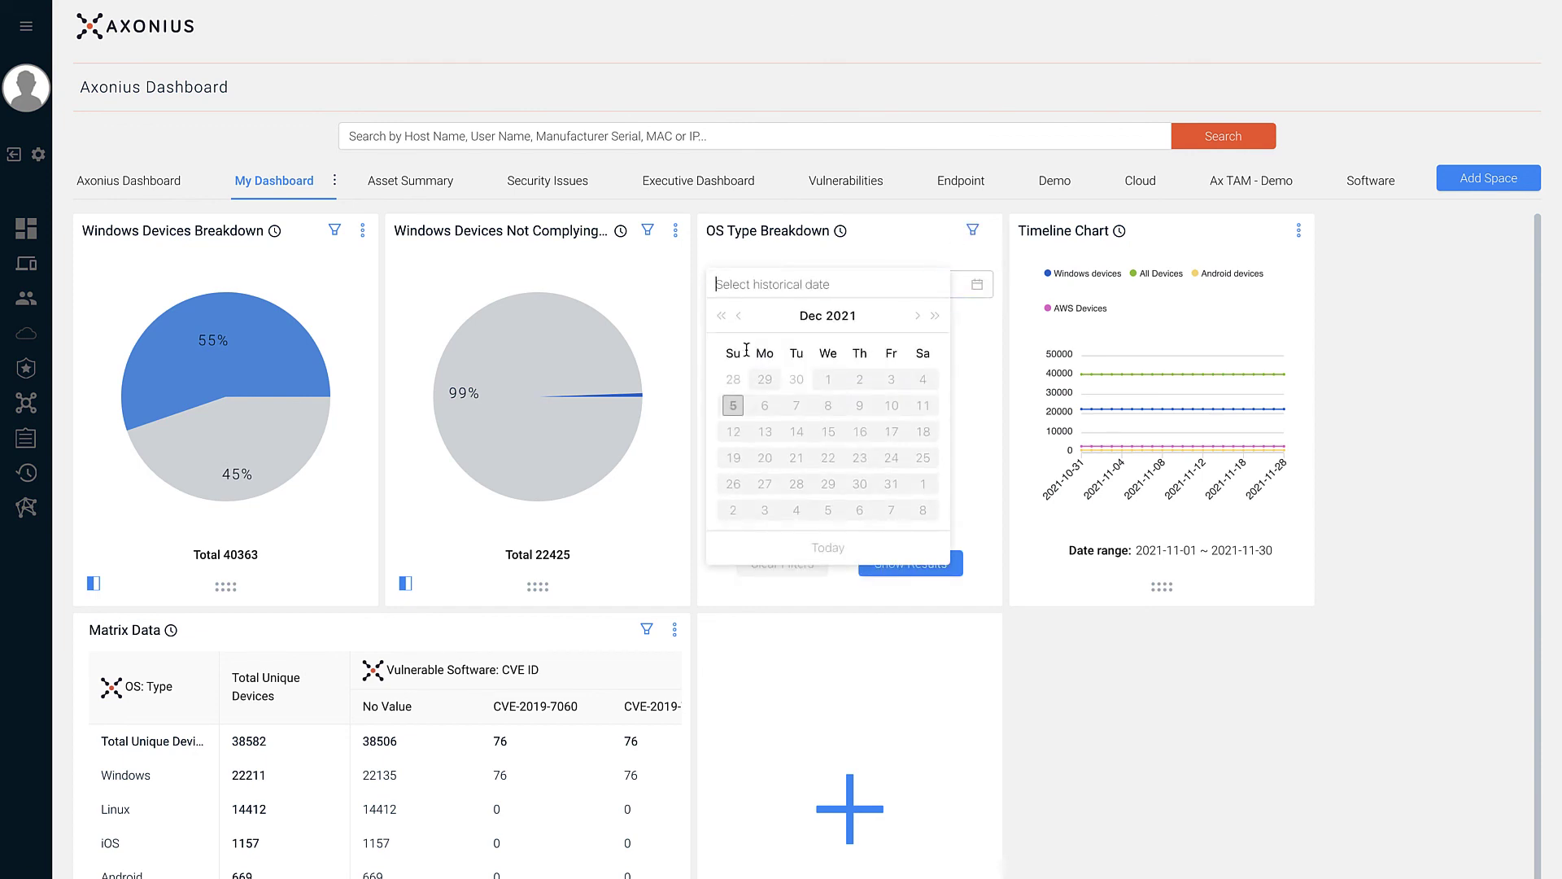
{"action": "left_click", "coordinate": [743, 318]}
{"action": "left_click", "coordinate": [766, 378]}
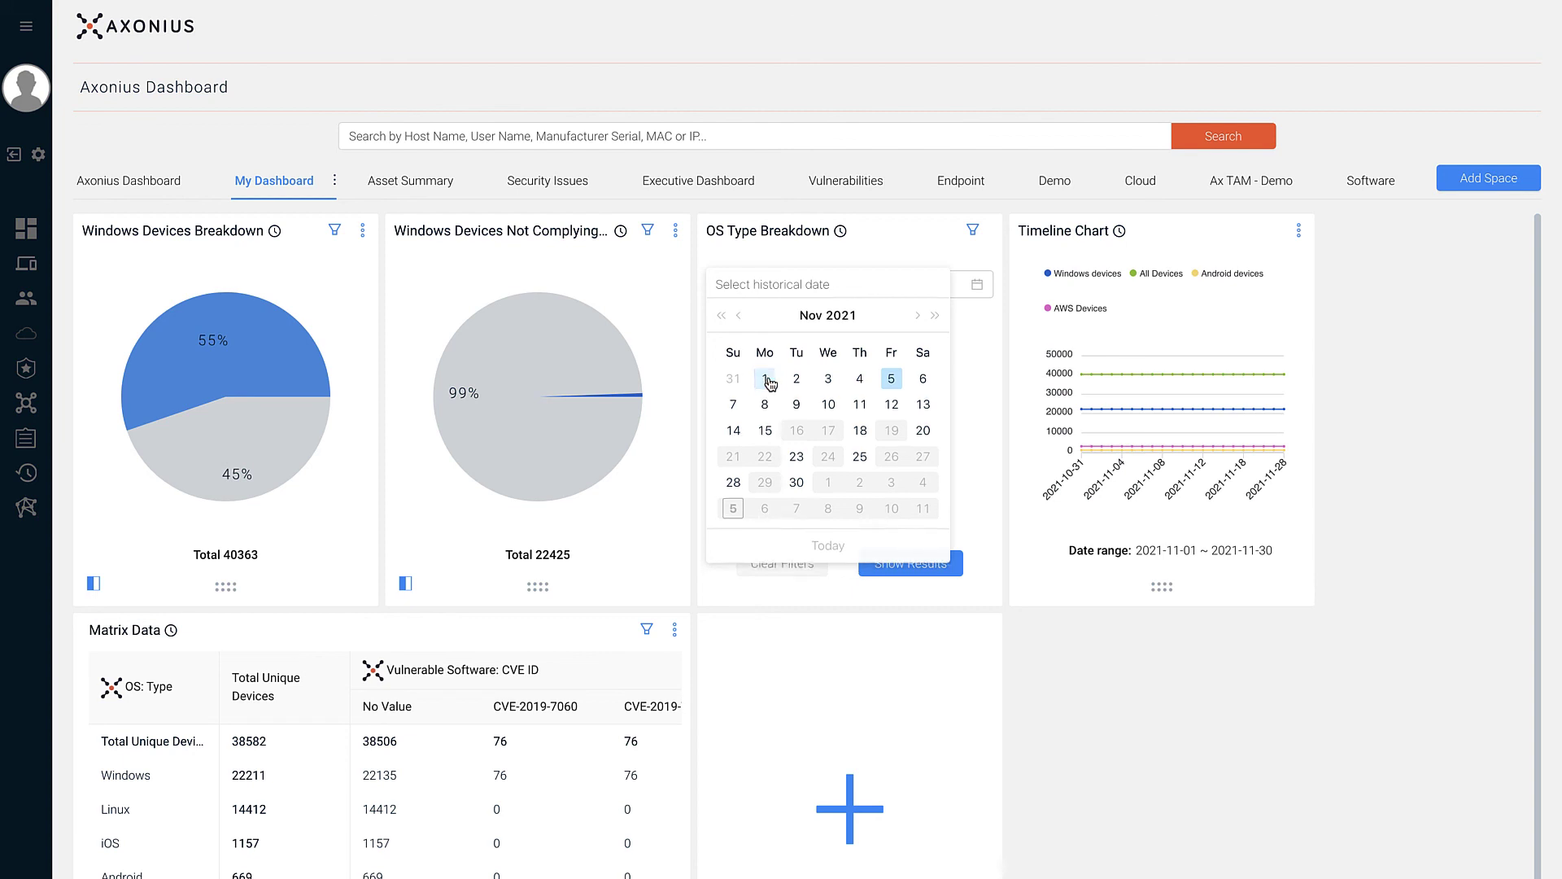
{"action": "left_click", "coordinate": [890, 562]}
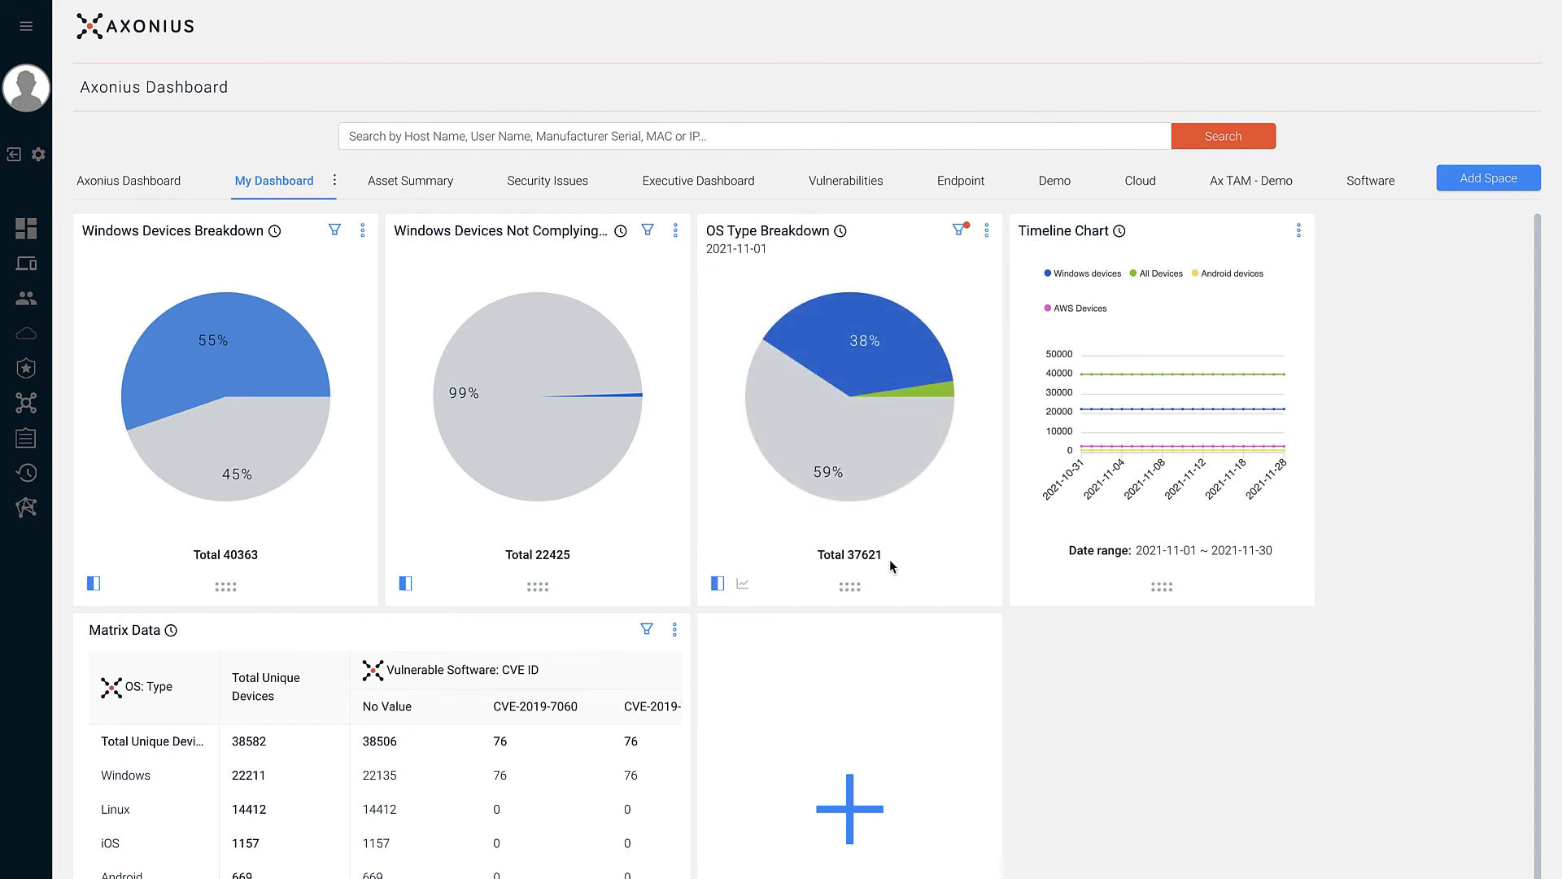
Step: Toggle the OS Type Breakdown legend view and move the Timeline Chart card
{"action": "left_click", "coordinate": [715, 584]}
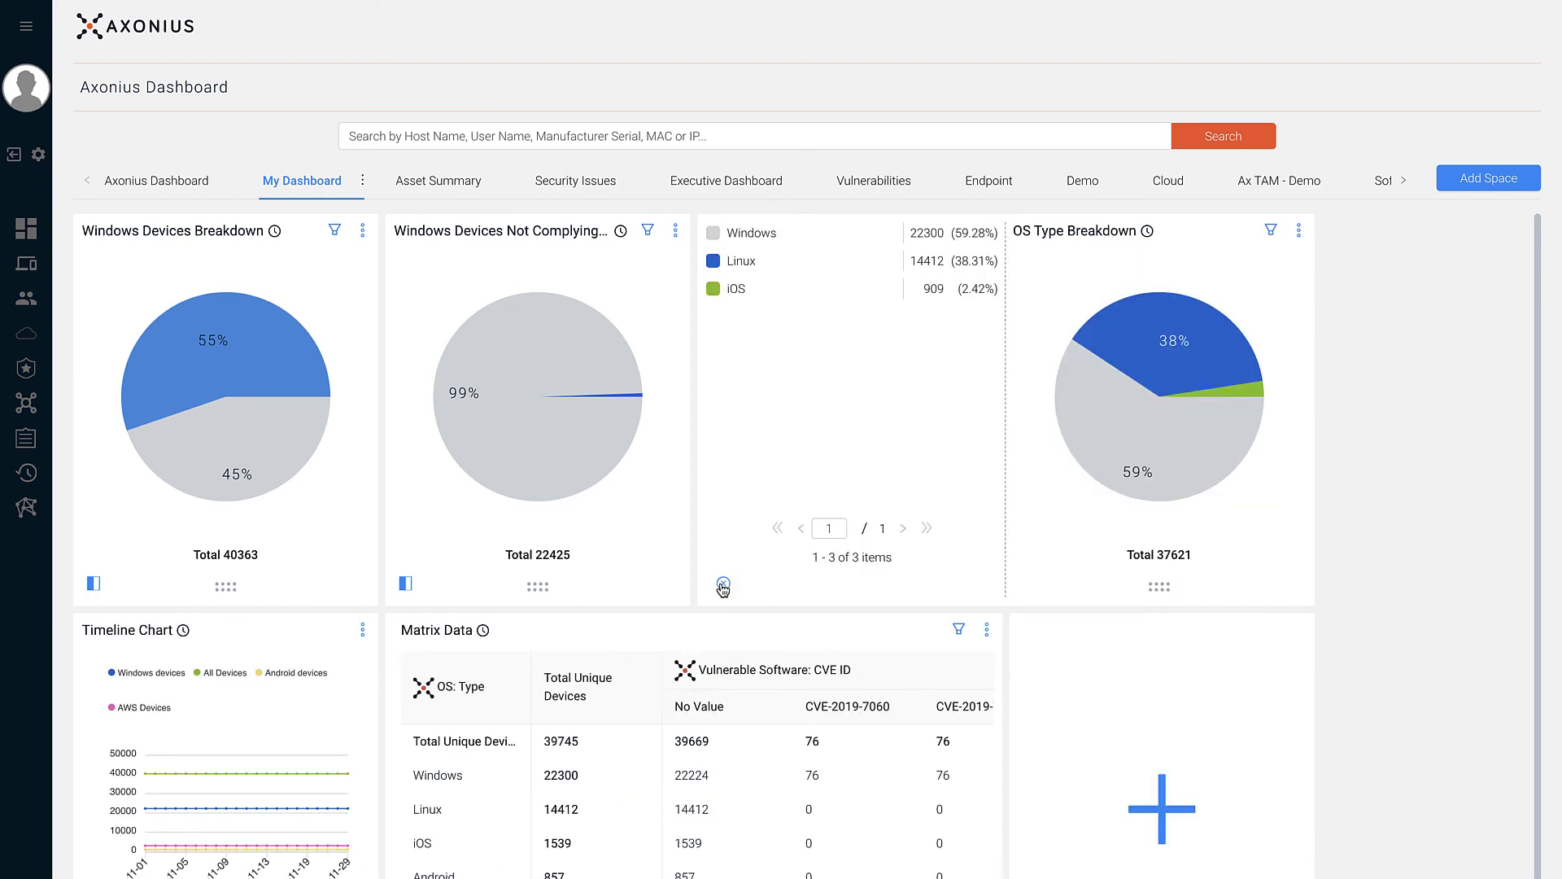
{"action": "left_click", "coordinate": [723, 584]}
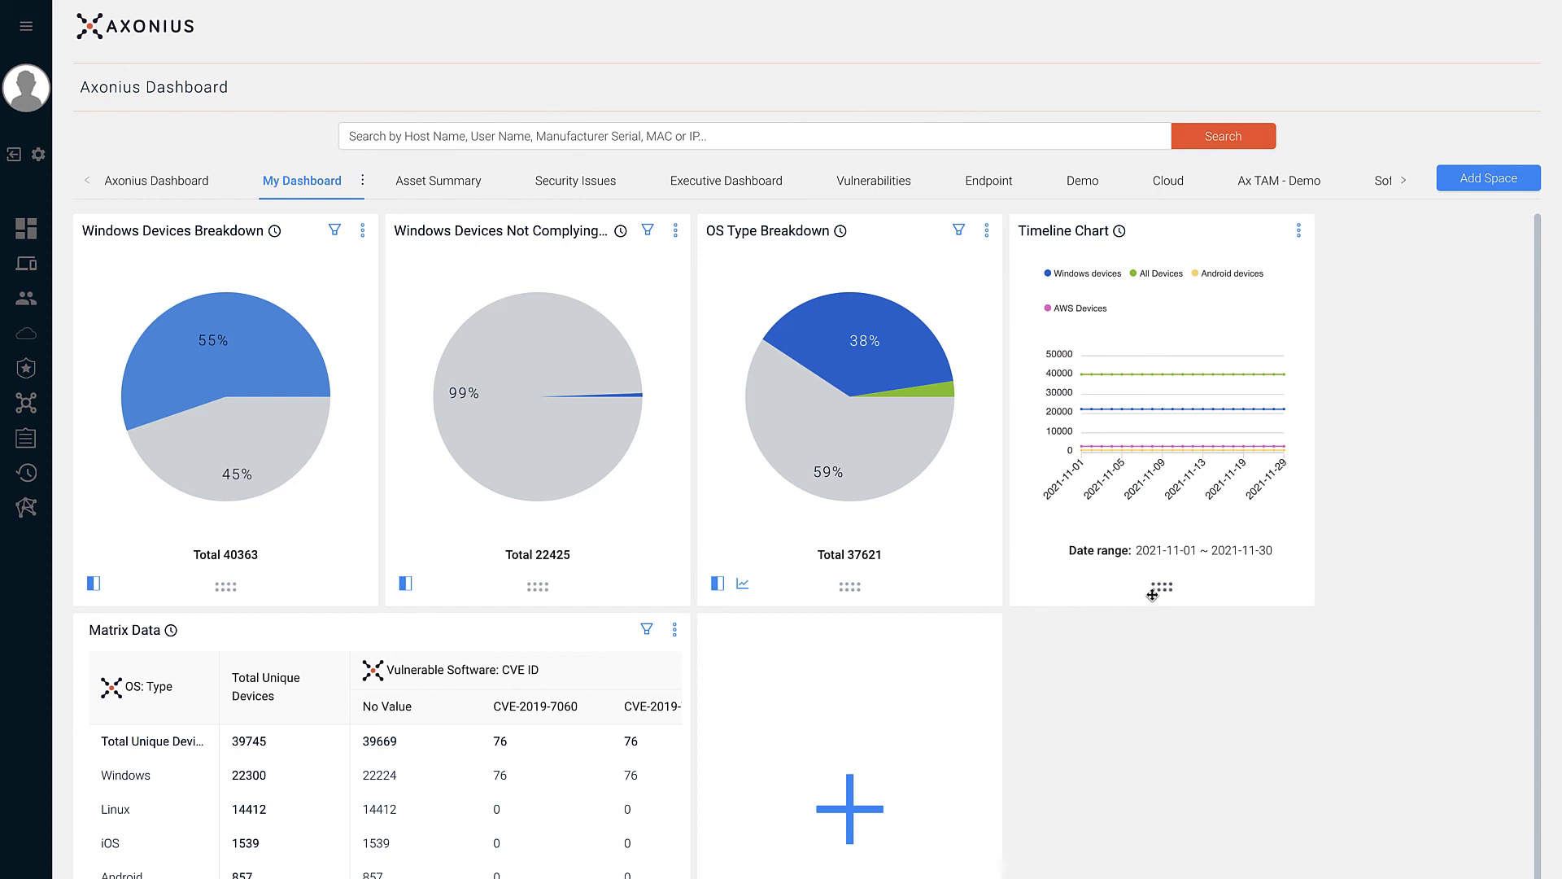
{"action": "left_click_drag", "start_coordinate": [1155, 583], "coordinate": [831, 596]}
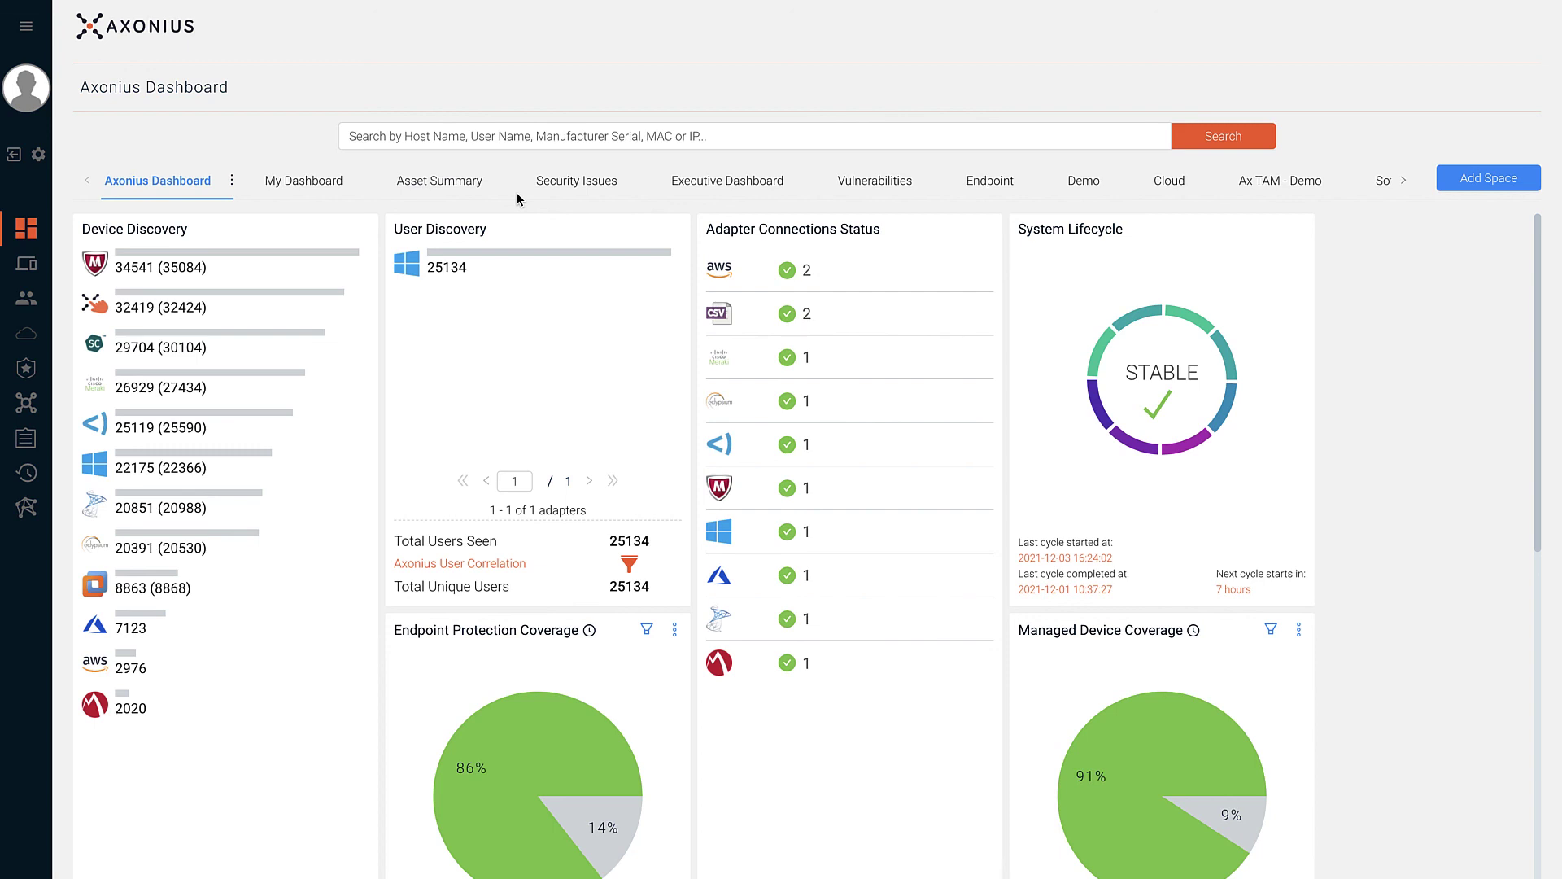
Step: Search assets for 'Desktop', then search the docs for 'google chrome' and open Searching for Assets
{"action": "left_click", "coordinate": [515, 147]}
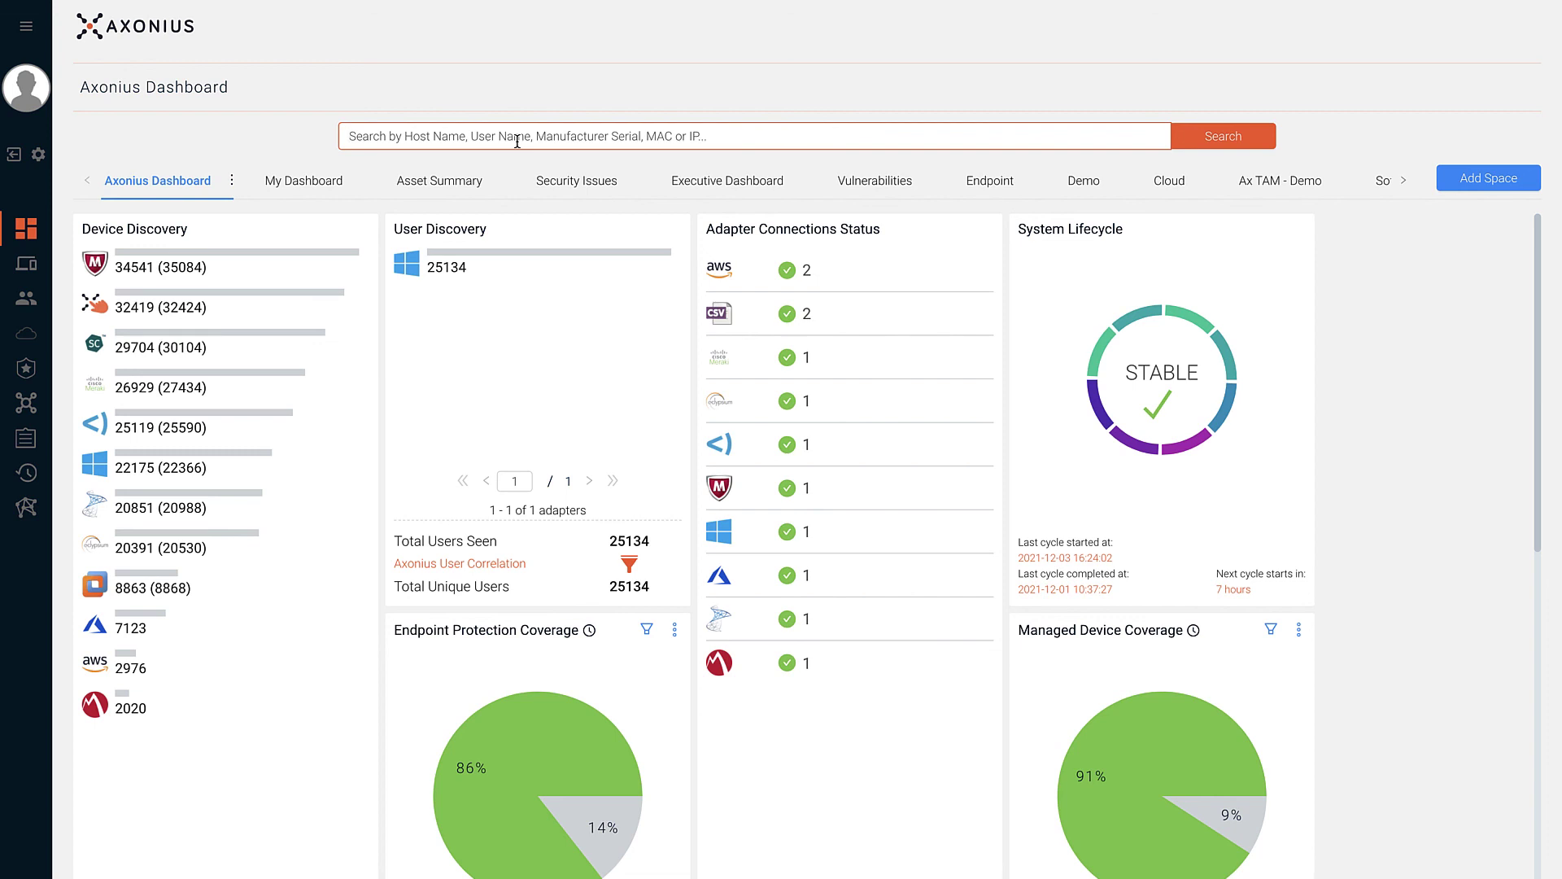
{"action": "type", "text": "Desktop"}
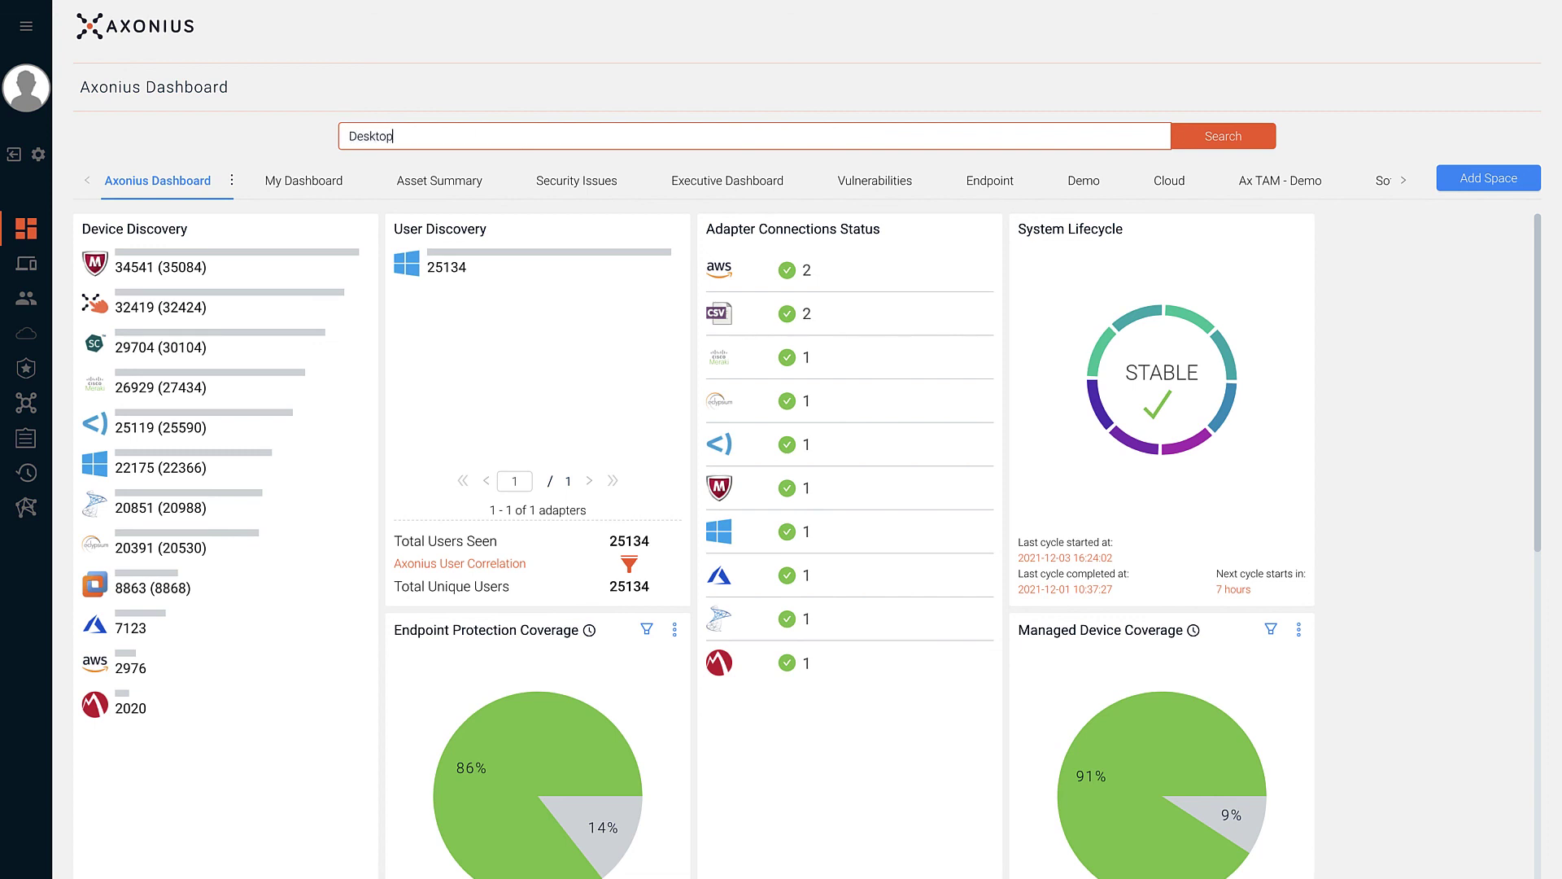
{"action": "key", "text": "Return"}
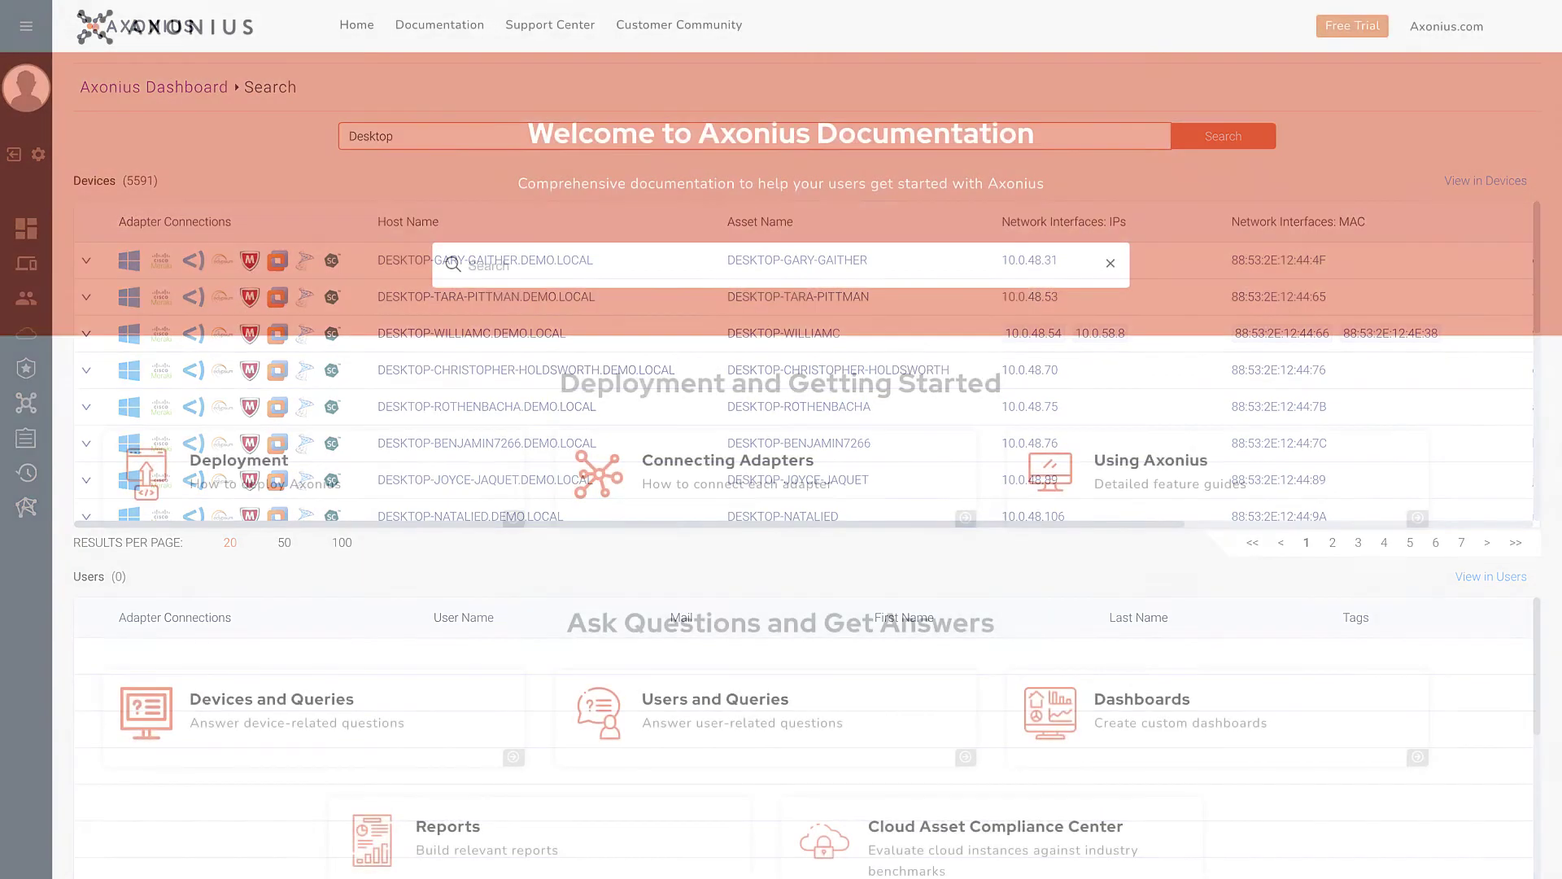
{"action": "type", "text": "google chrome"}
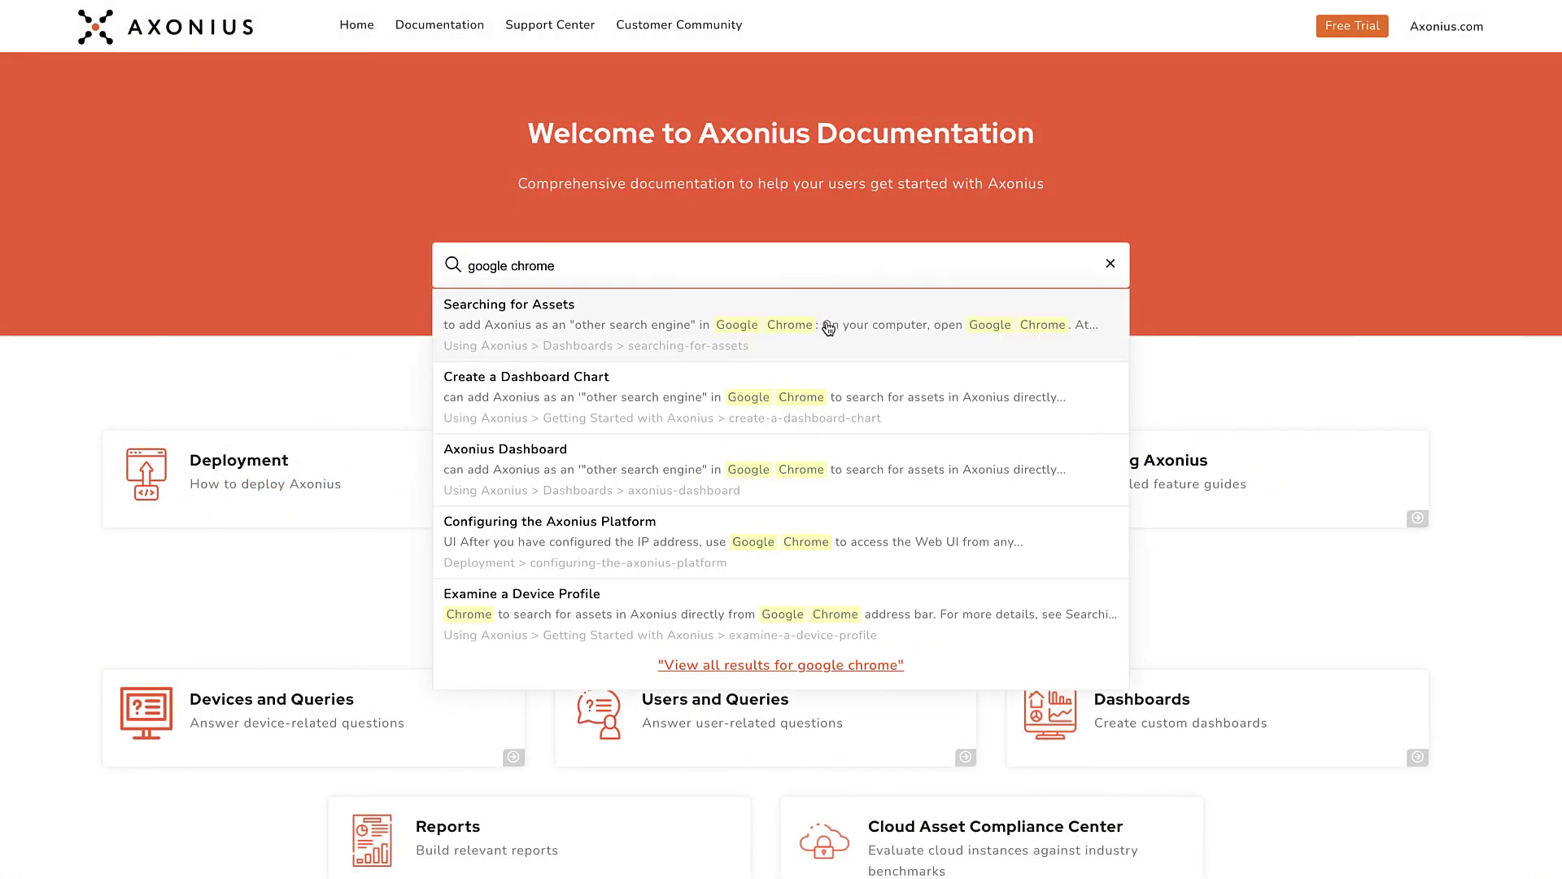
{"action": "left_click", "coordinate": [828, 328]}
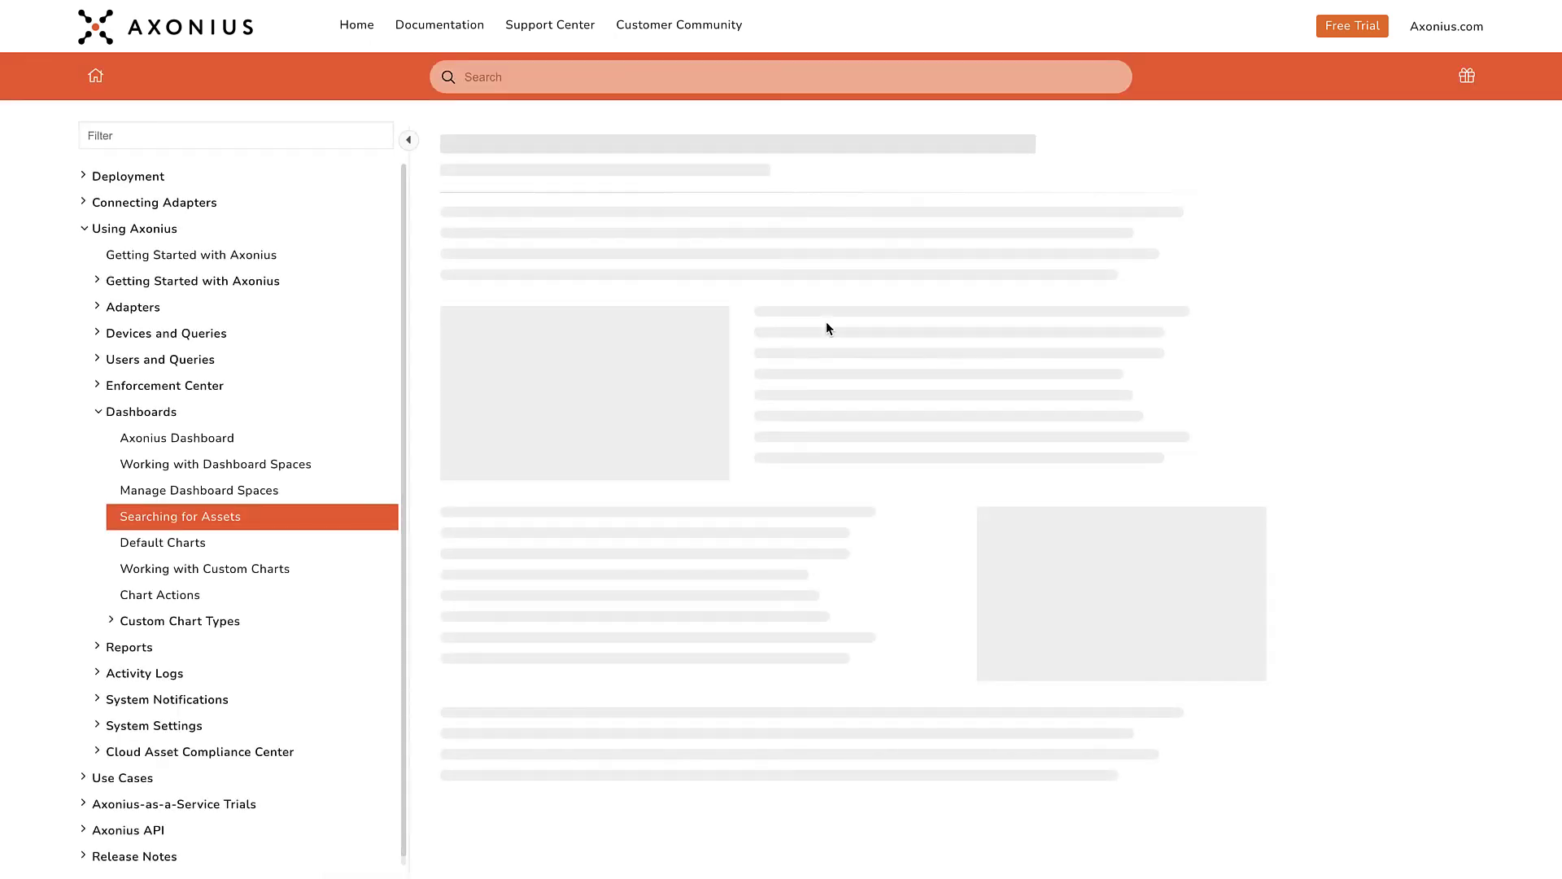